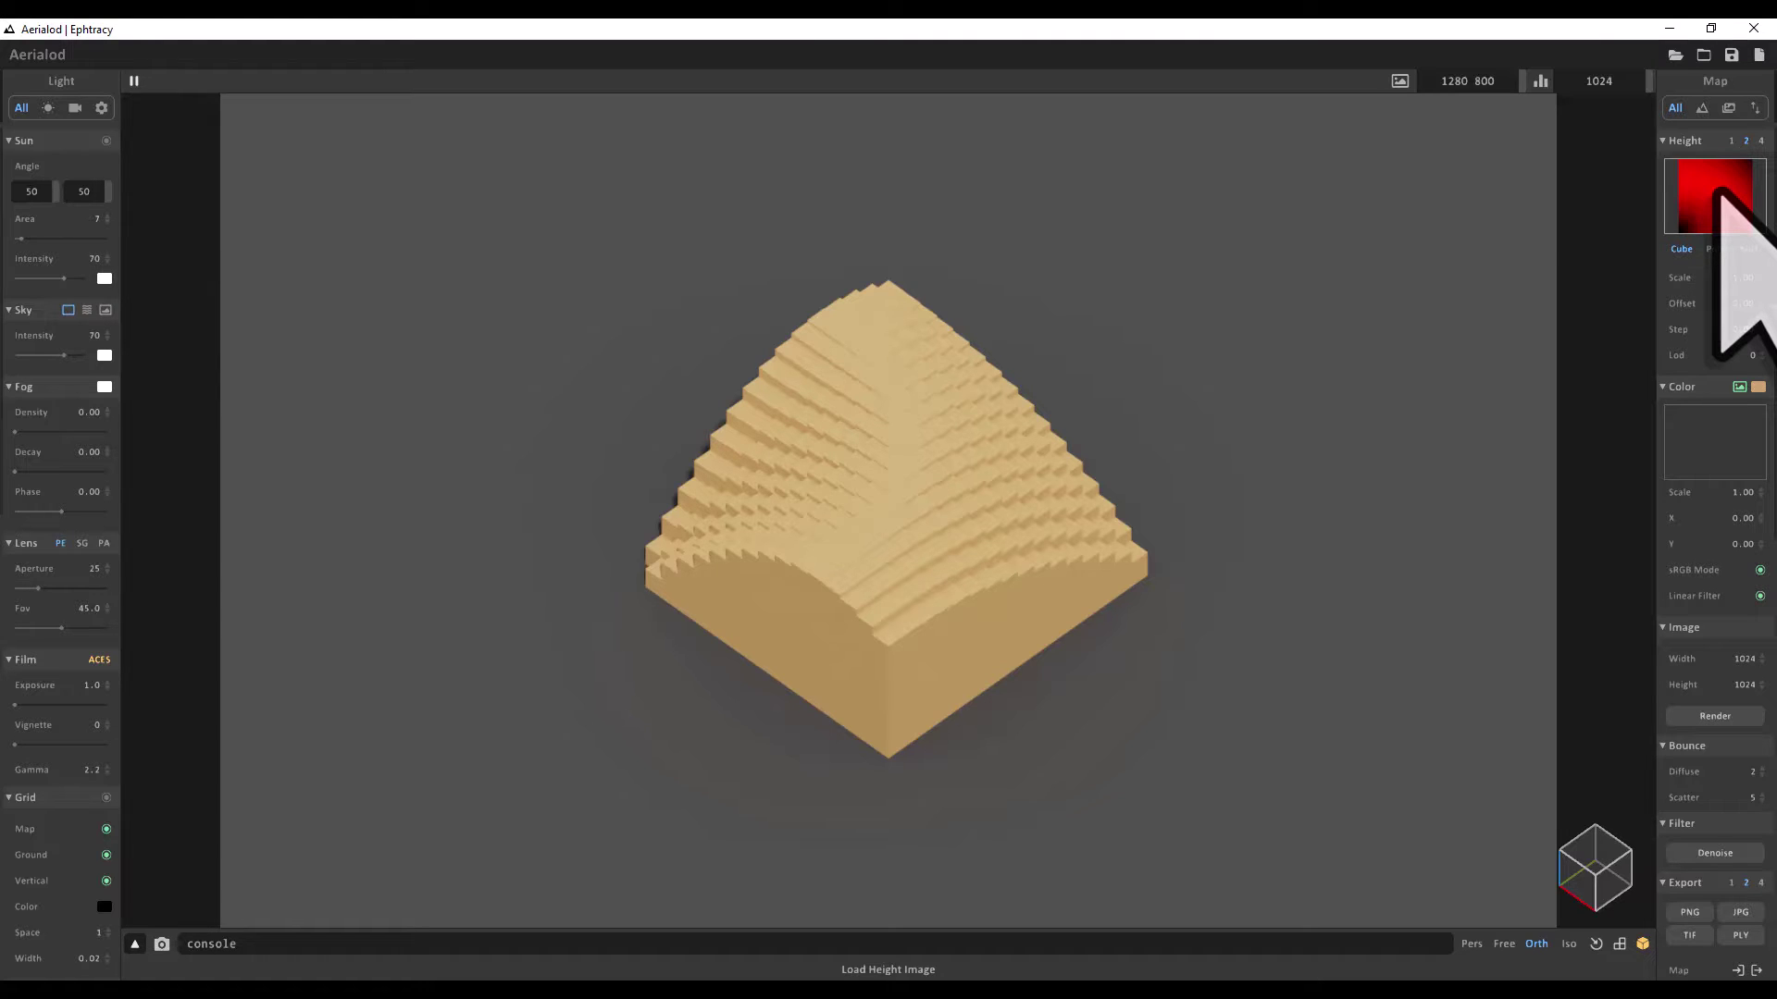
- Load ben-nevis-terrain-small.asc from the example folder as the terrain height map
click(1719, 191)
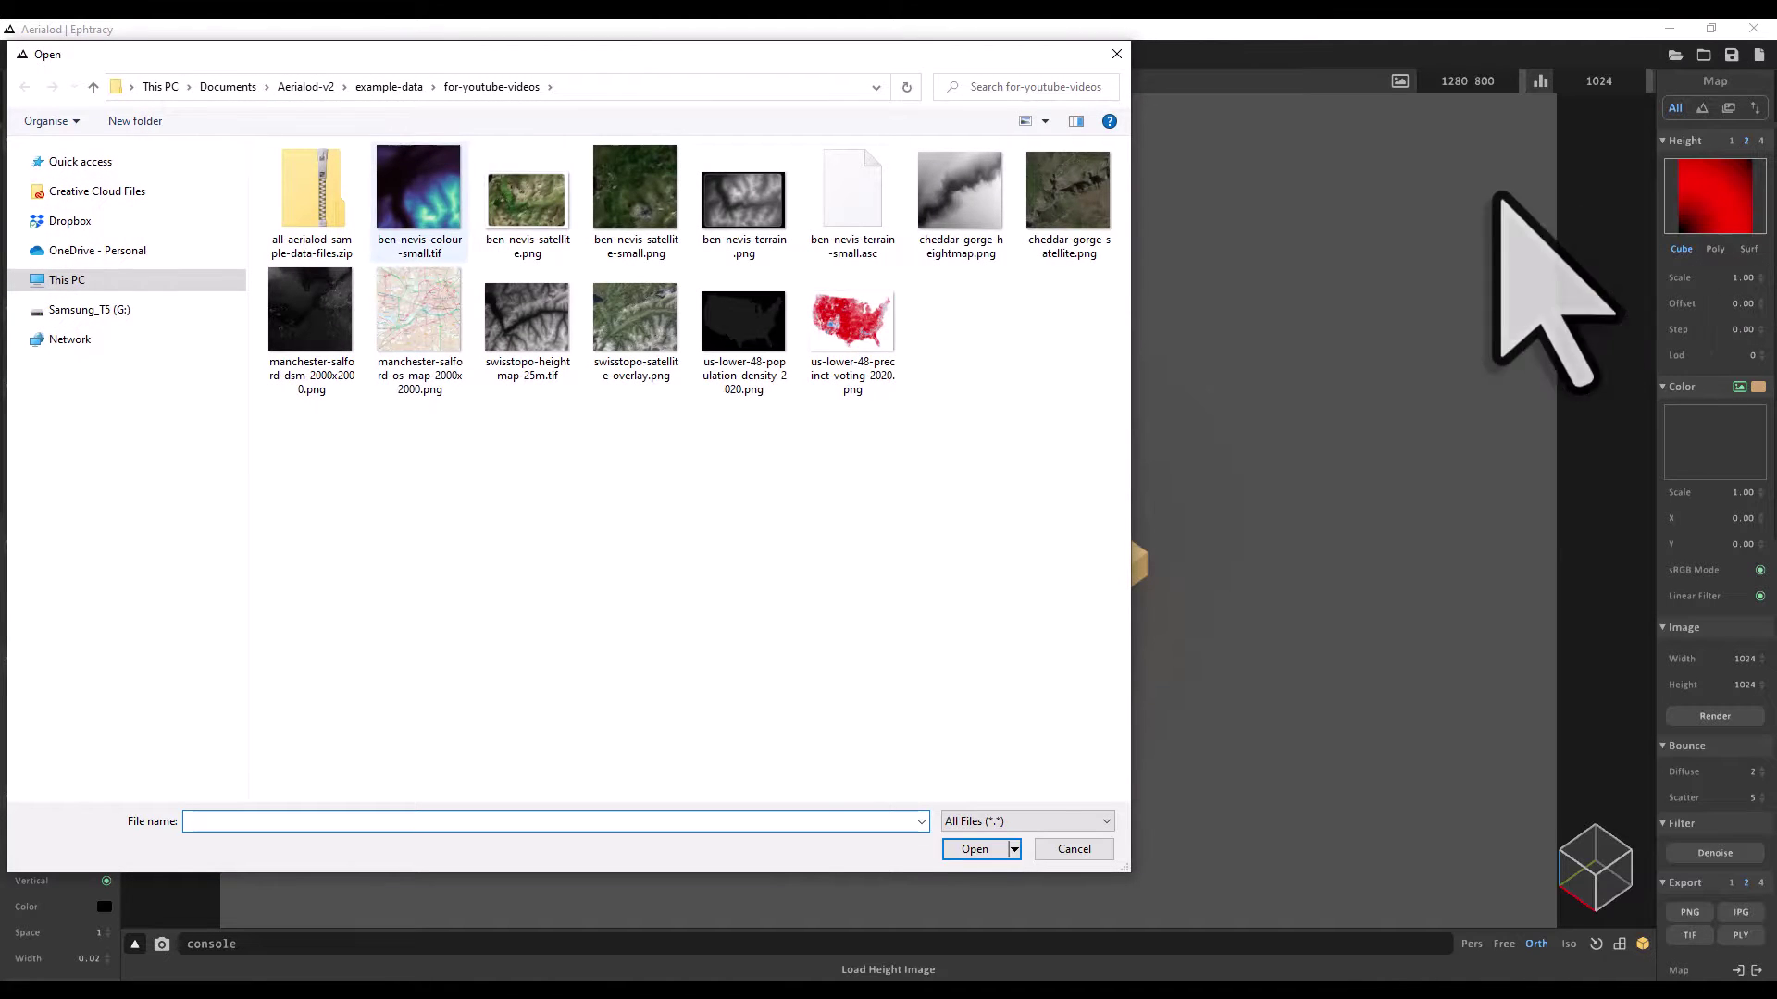
click(863, 209)
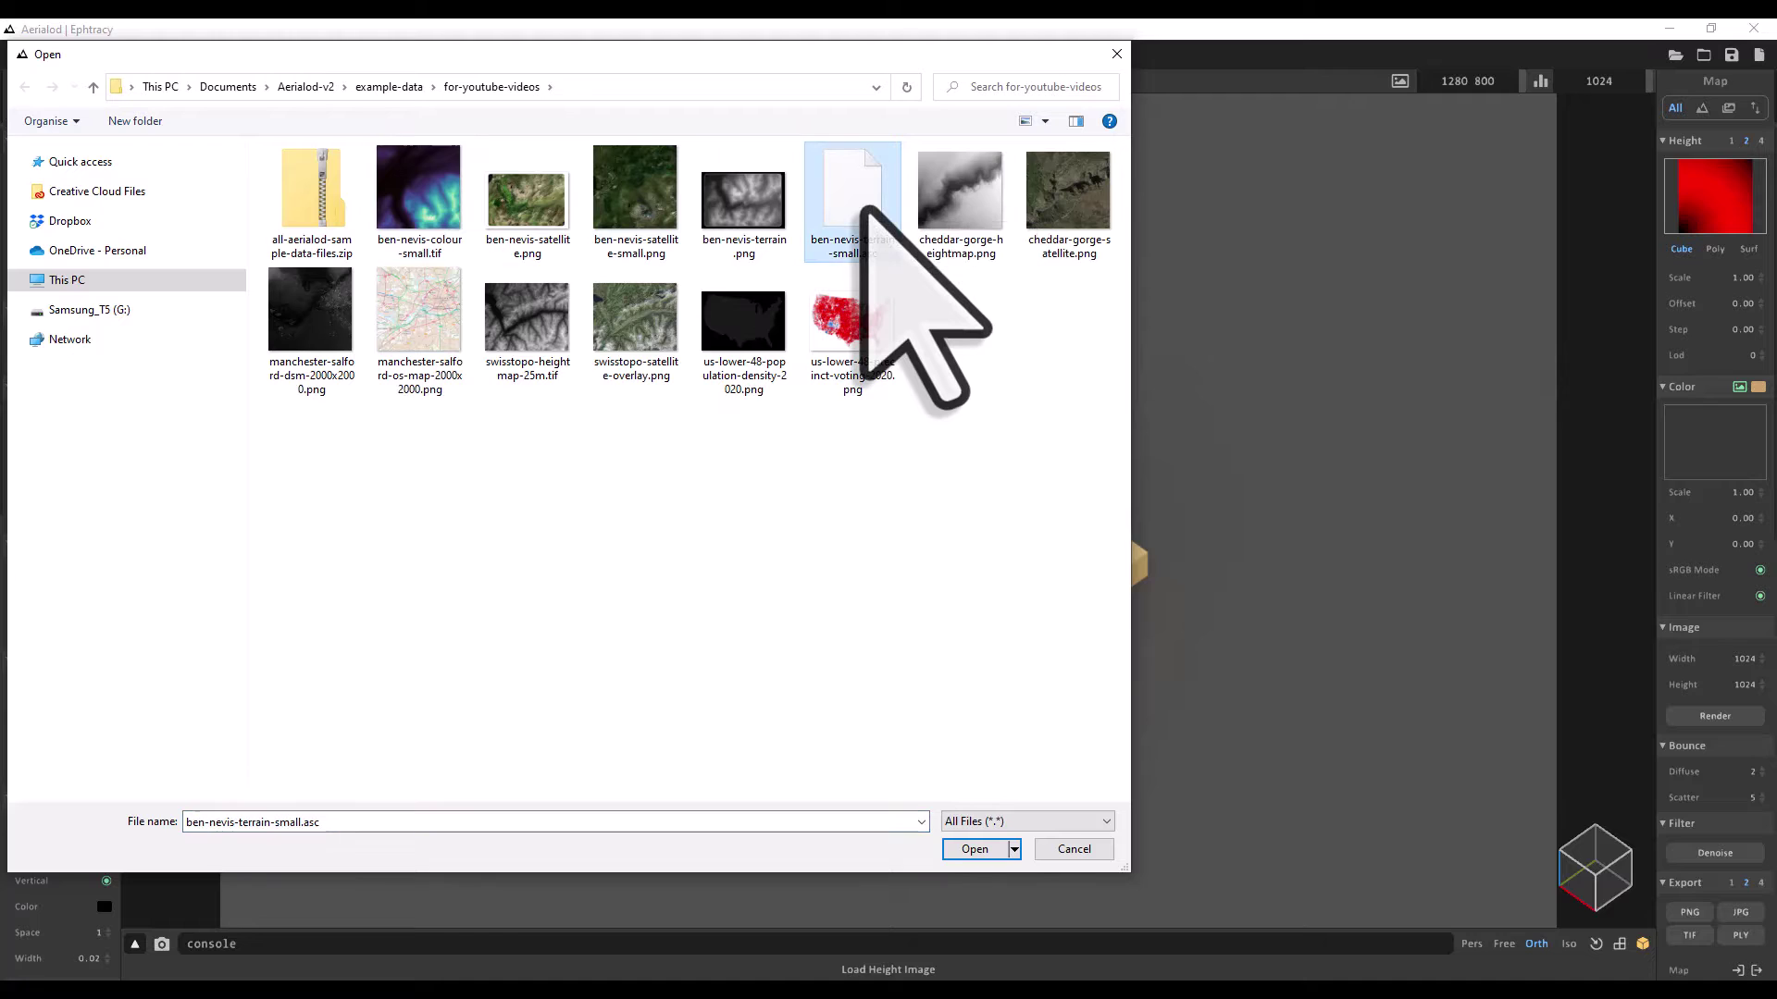
click(971, 849)
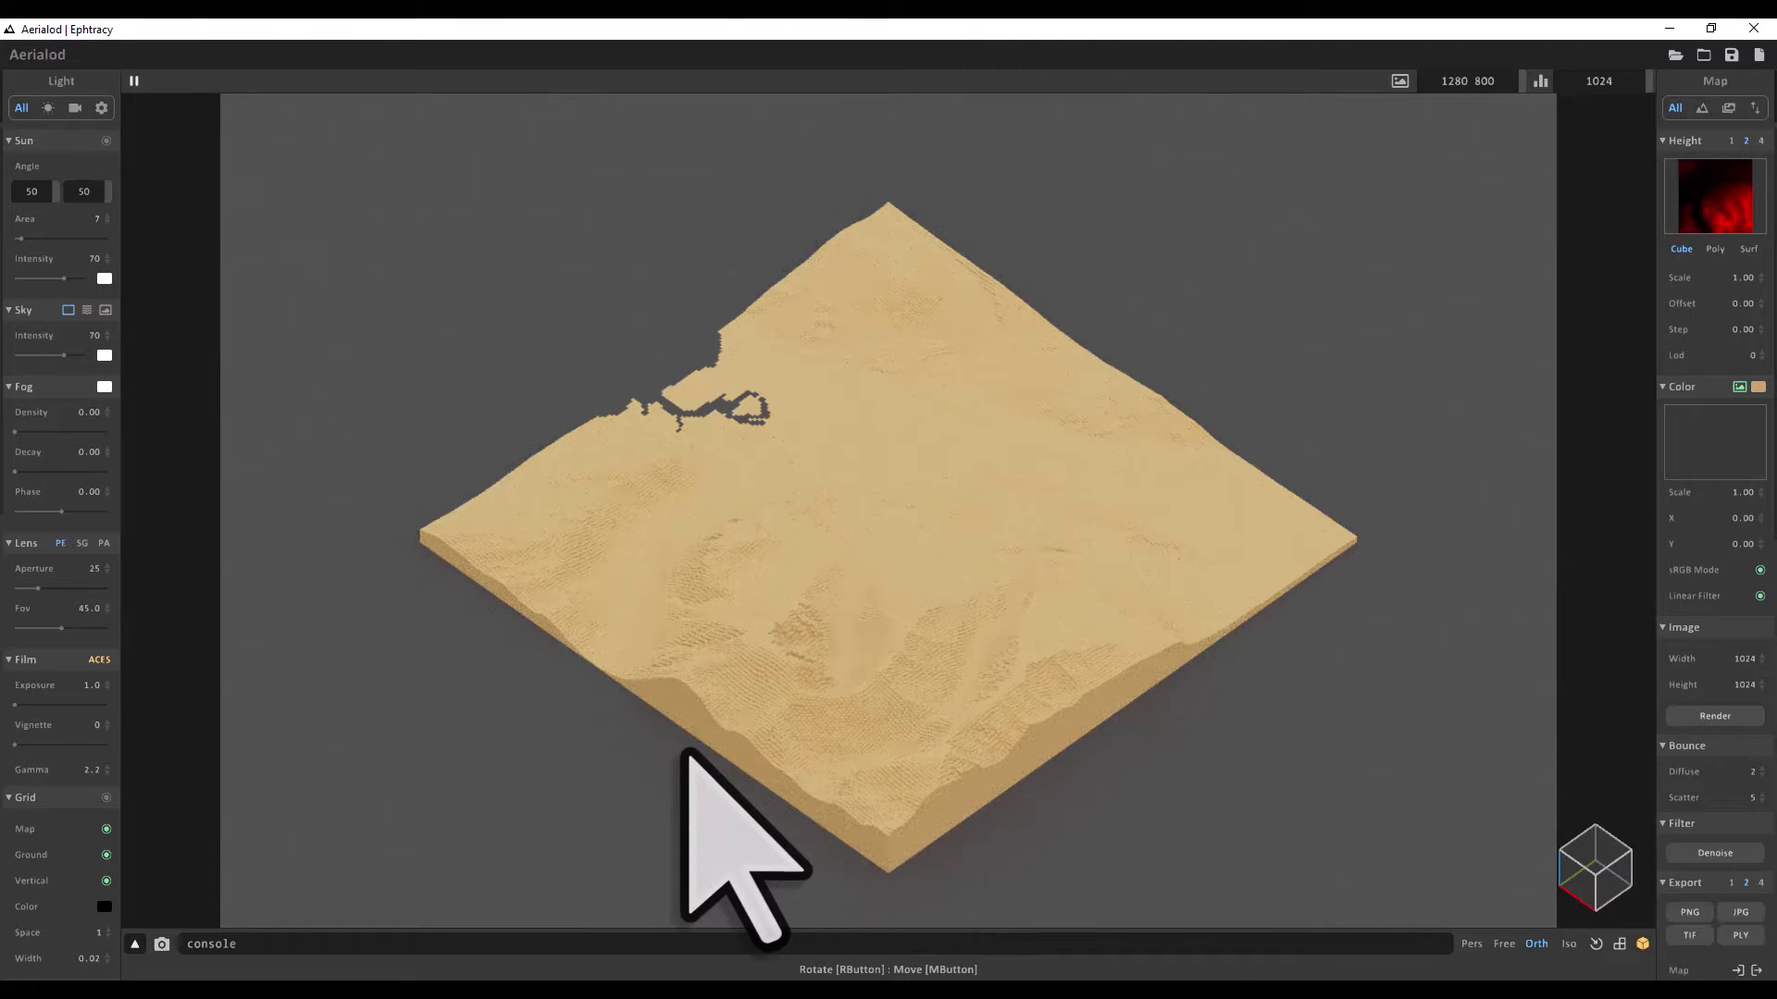
- Orbit the view until the Ben Nevis mountain sits in front, facing the viewer
right_drag(686, 754, 888, 714)
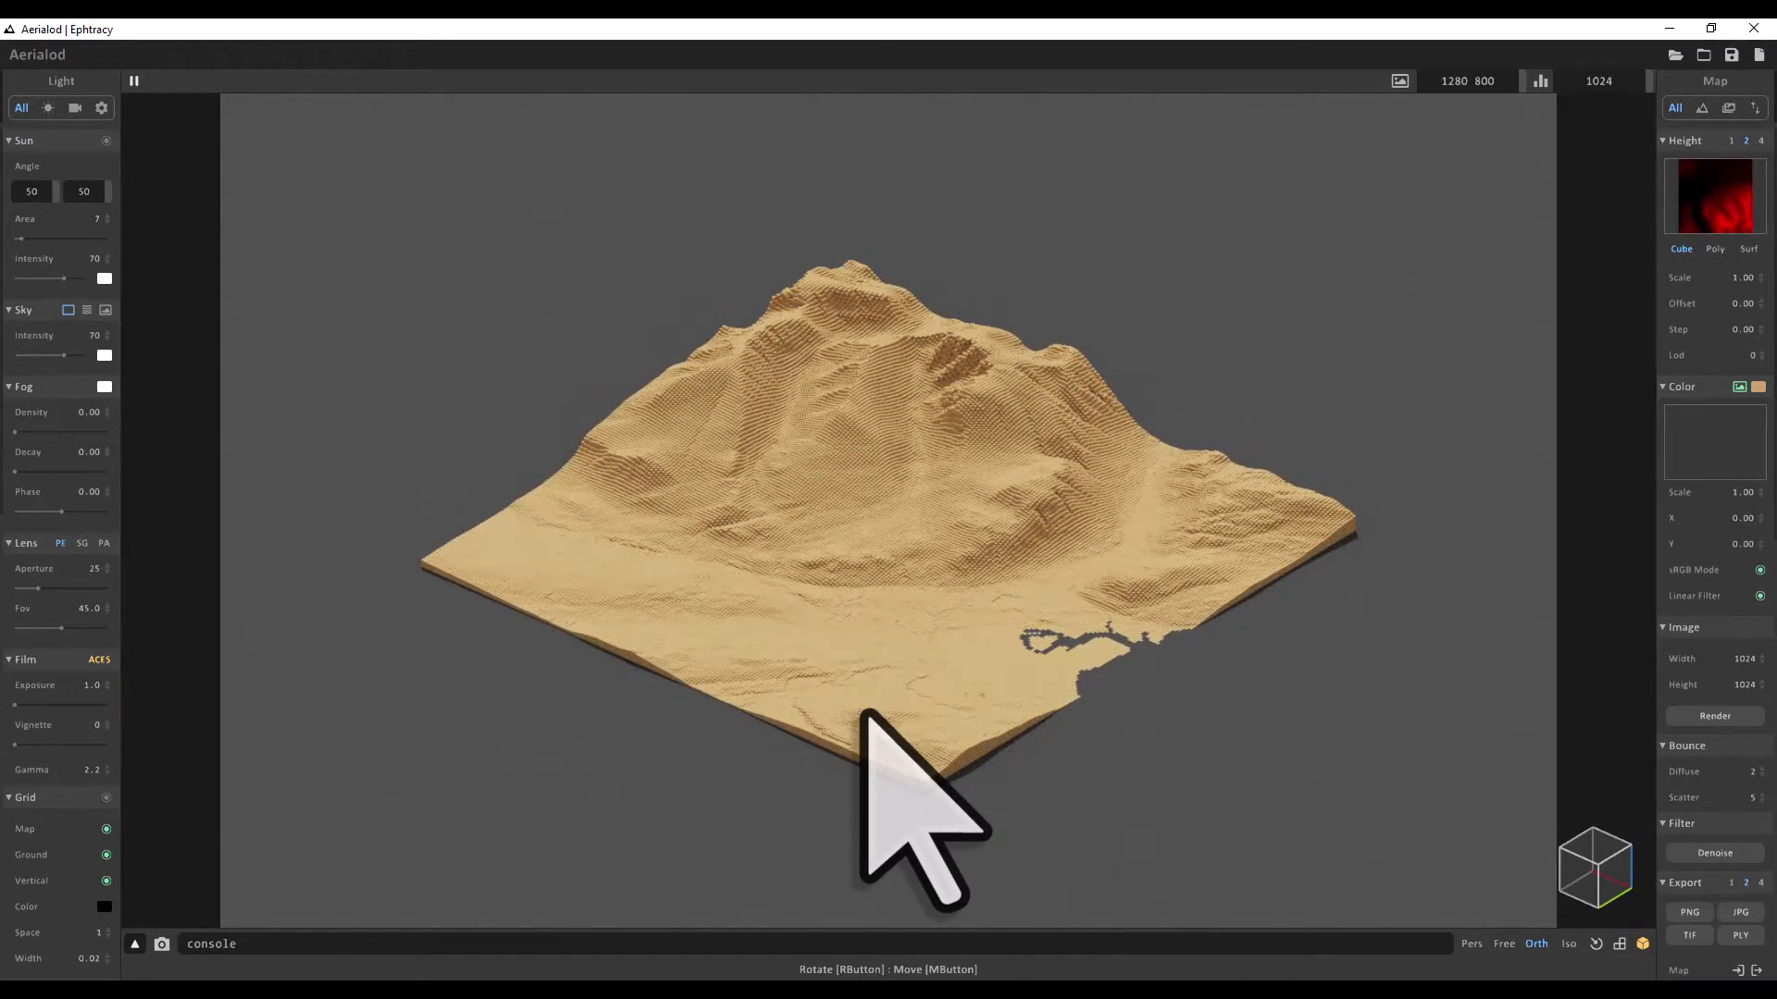
mouse_move(864, 712)
right_down()
mouse_move(944, 713)
mouse_move(876, 682)
mouse_move(853, 724)
right_up()
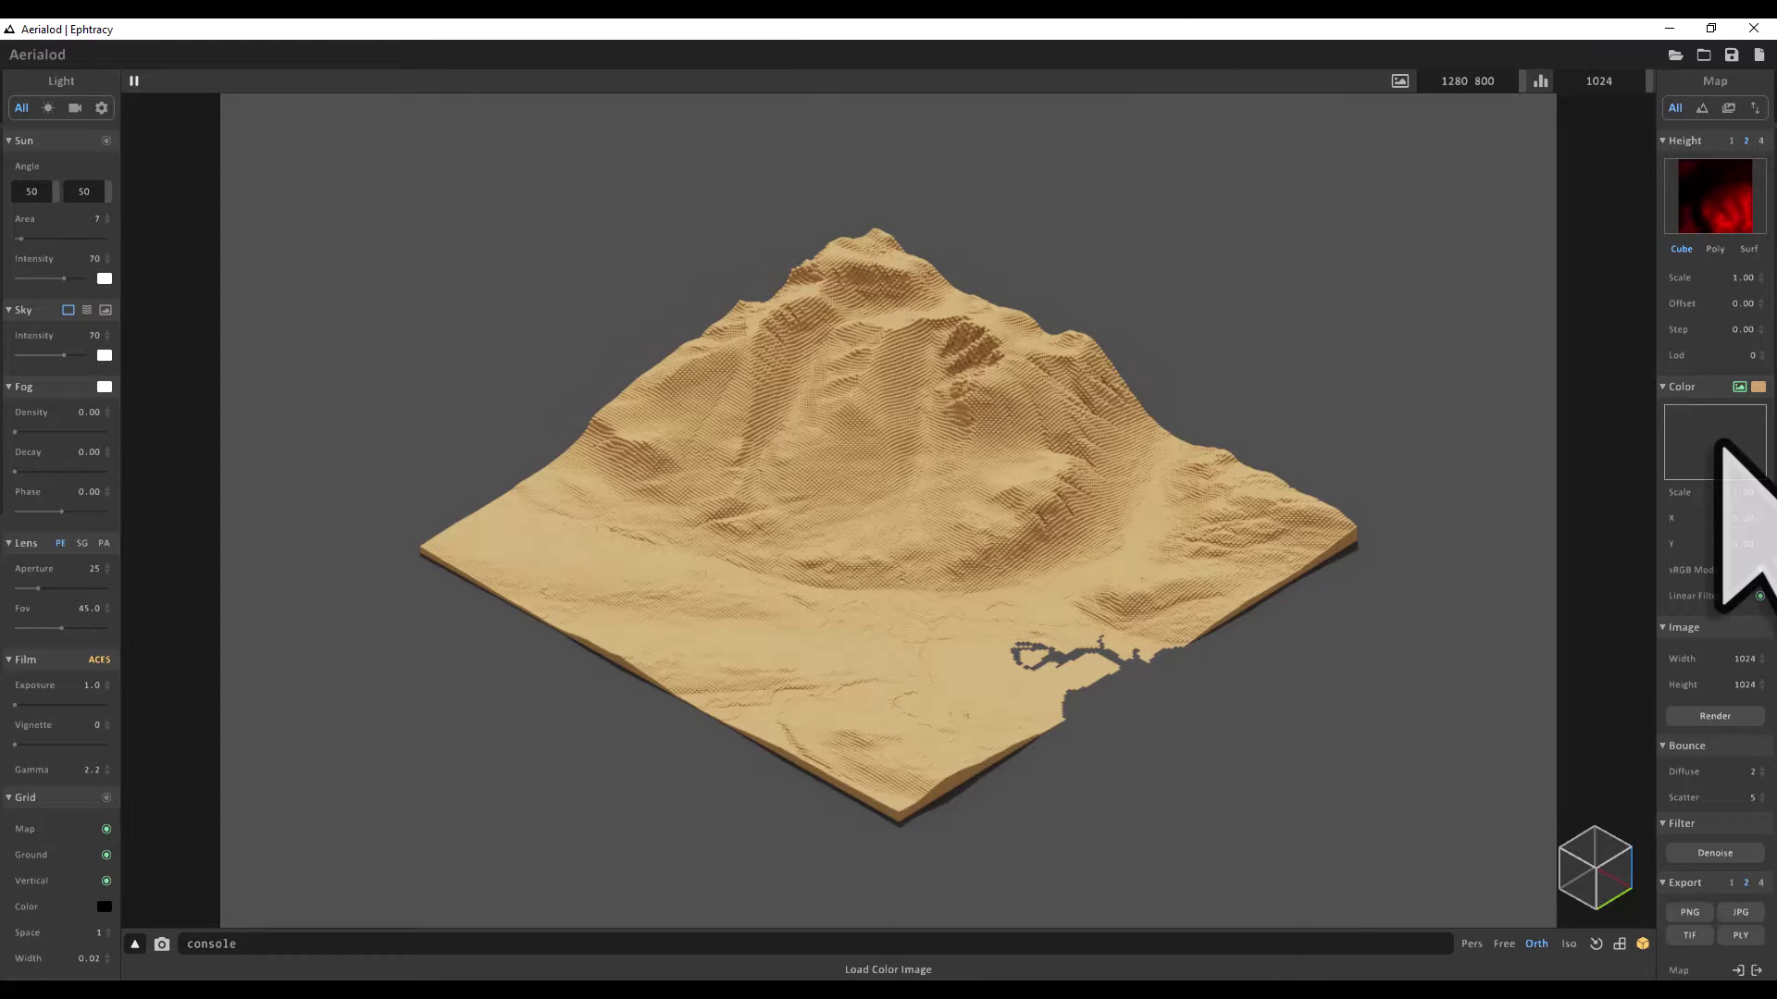
- Load ben-nevis-colour-small.tif as the terrain's colour image
click(1721, 442)
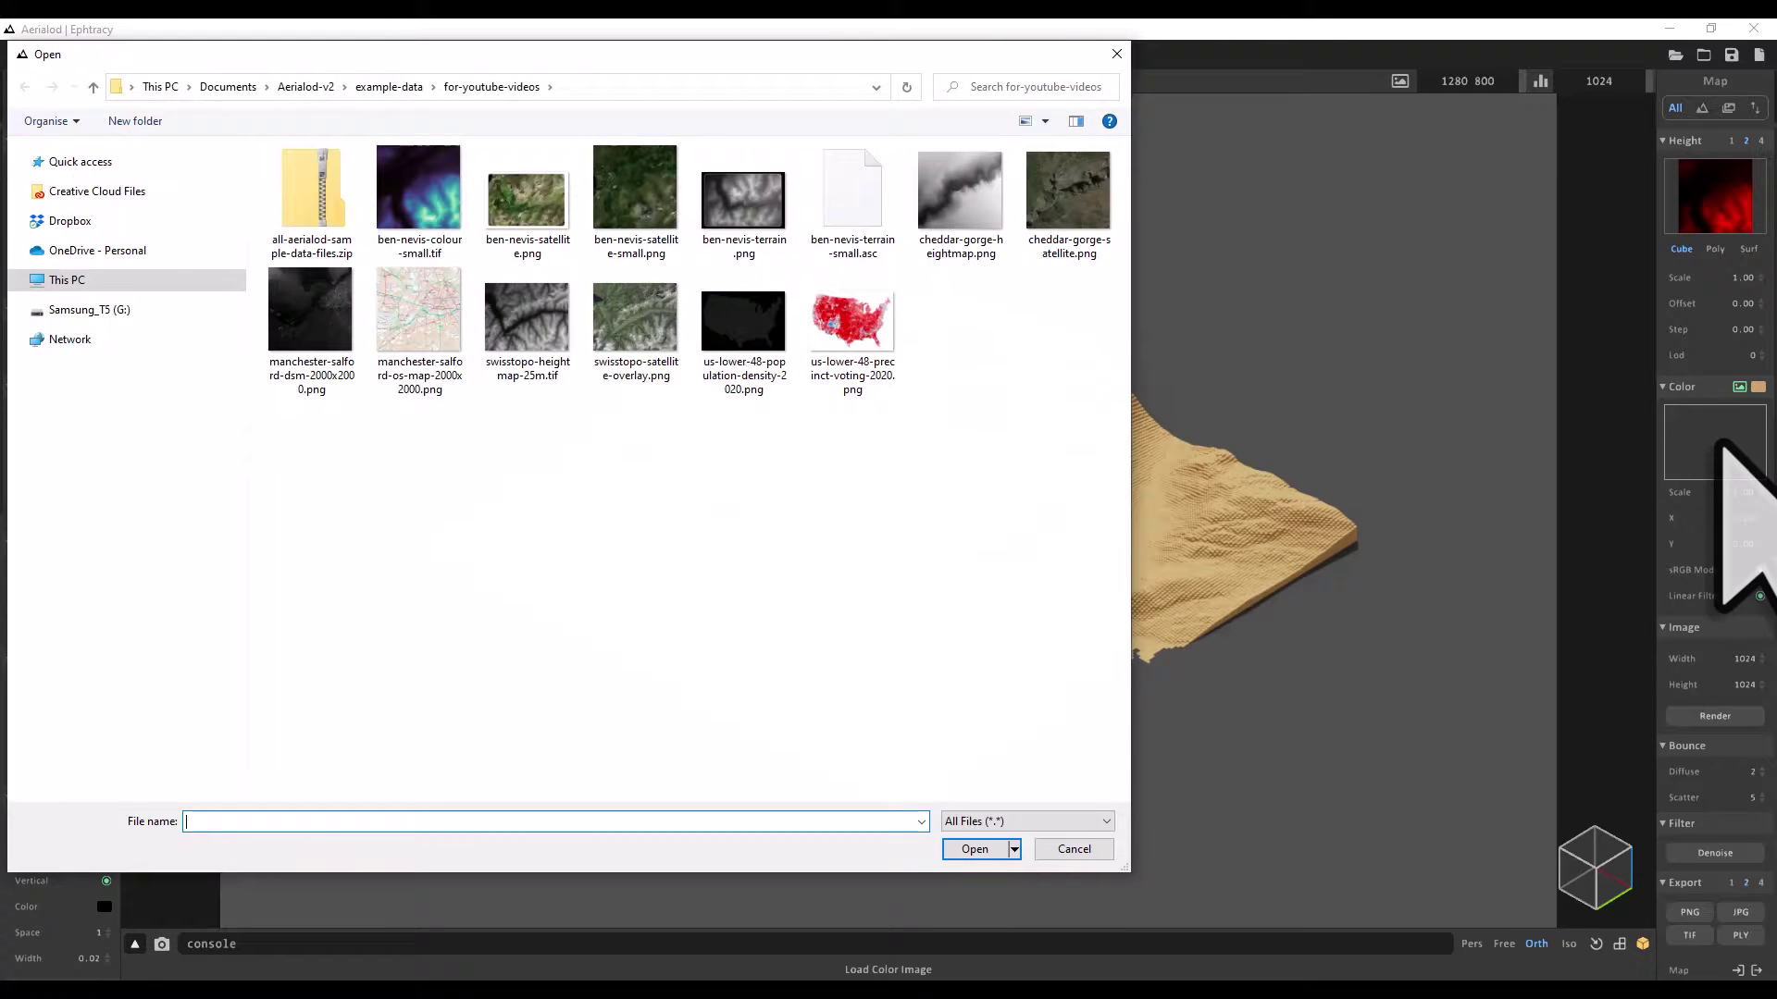
click(427, 193)
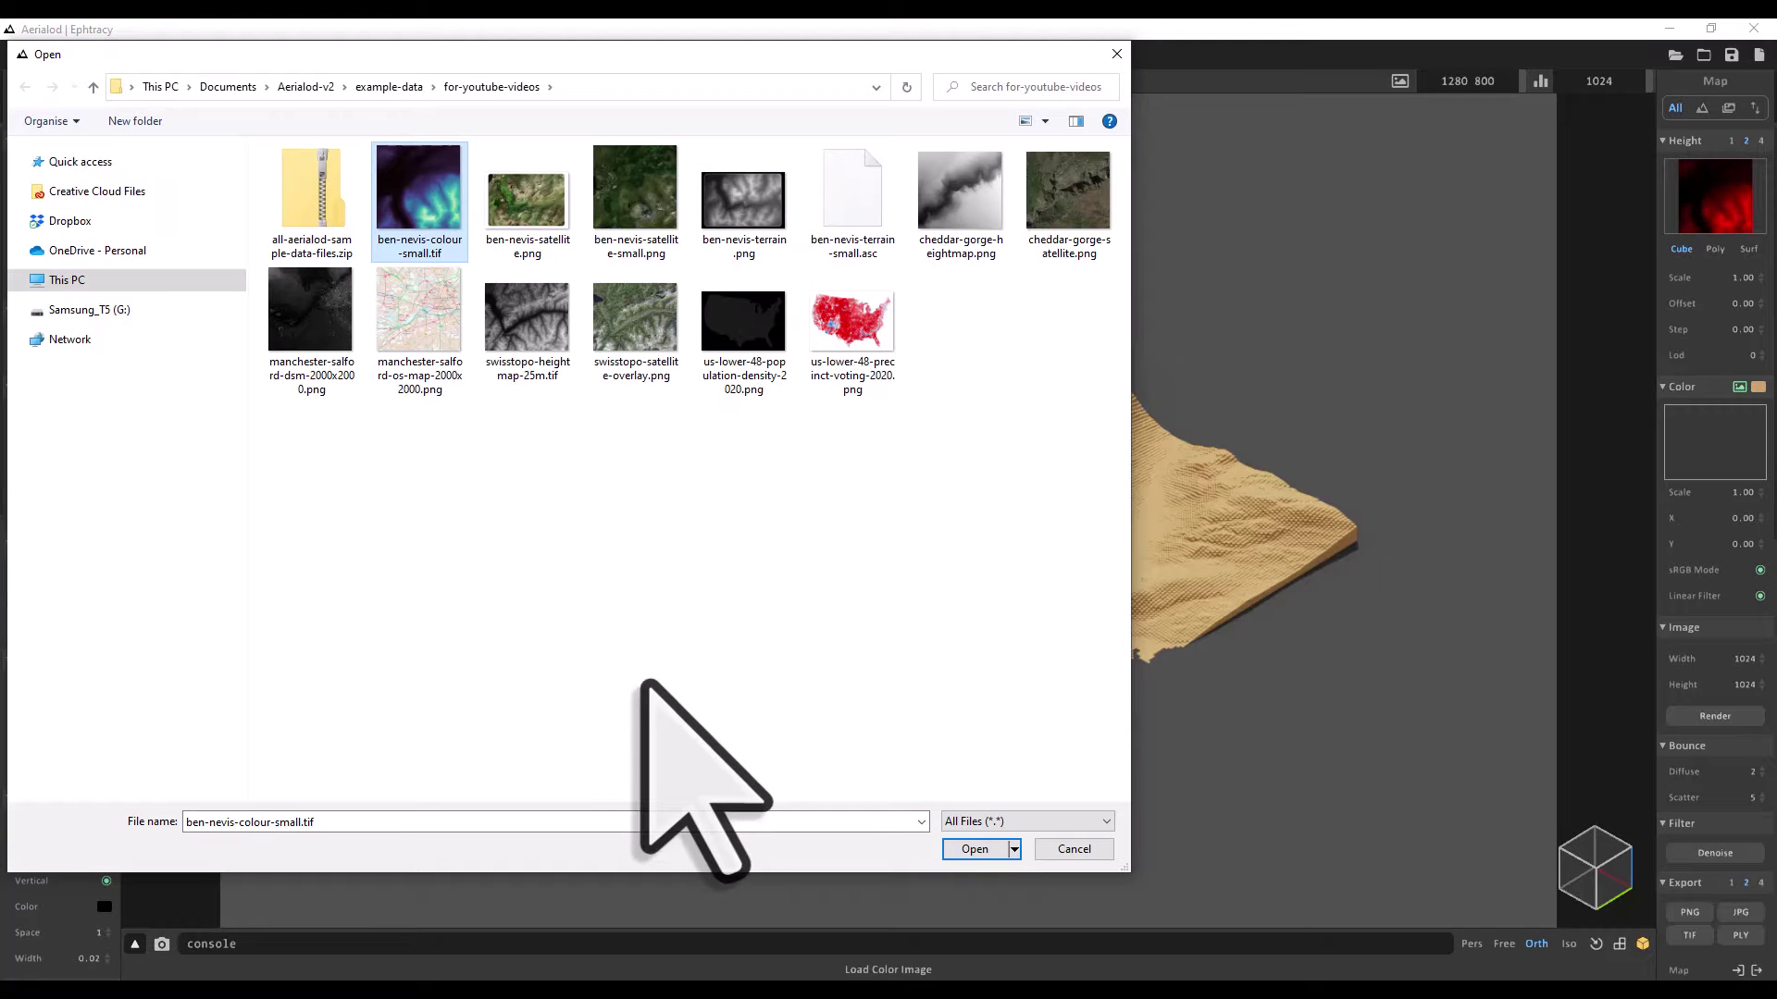
click(979, 848)
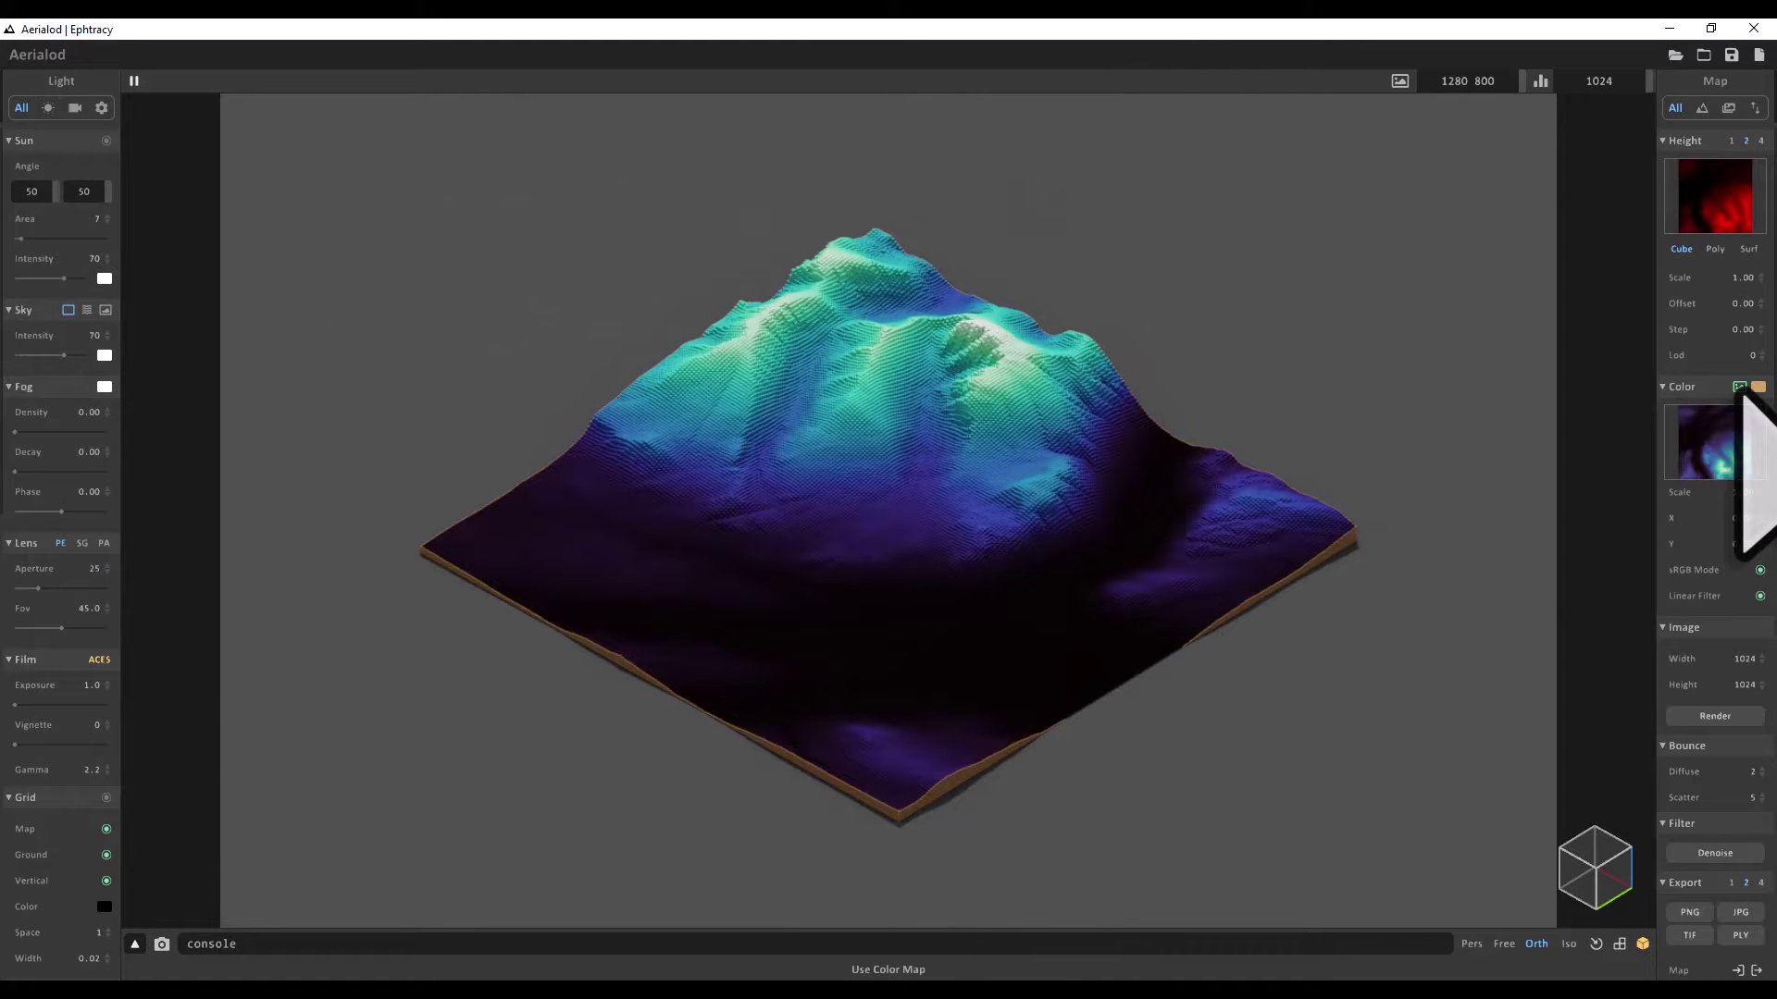
- Toggle Use Color Map on and off a few times, leaving it off for the plain tan base
click(1740, 387)
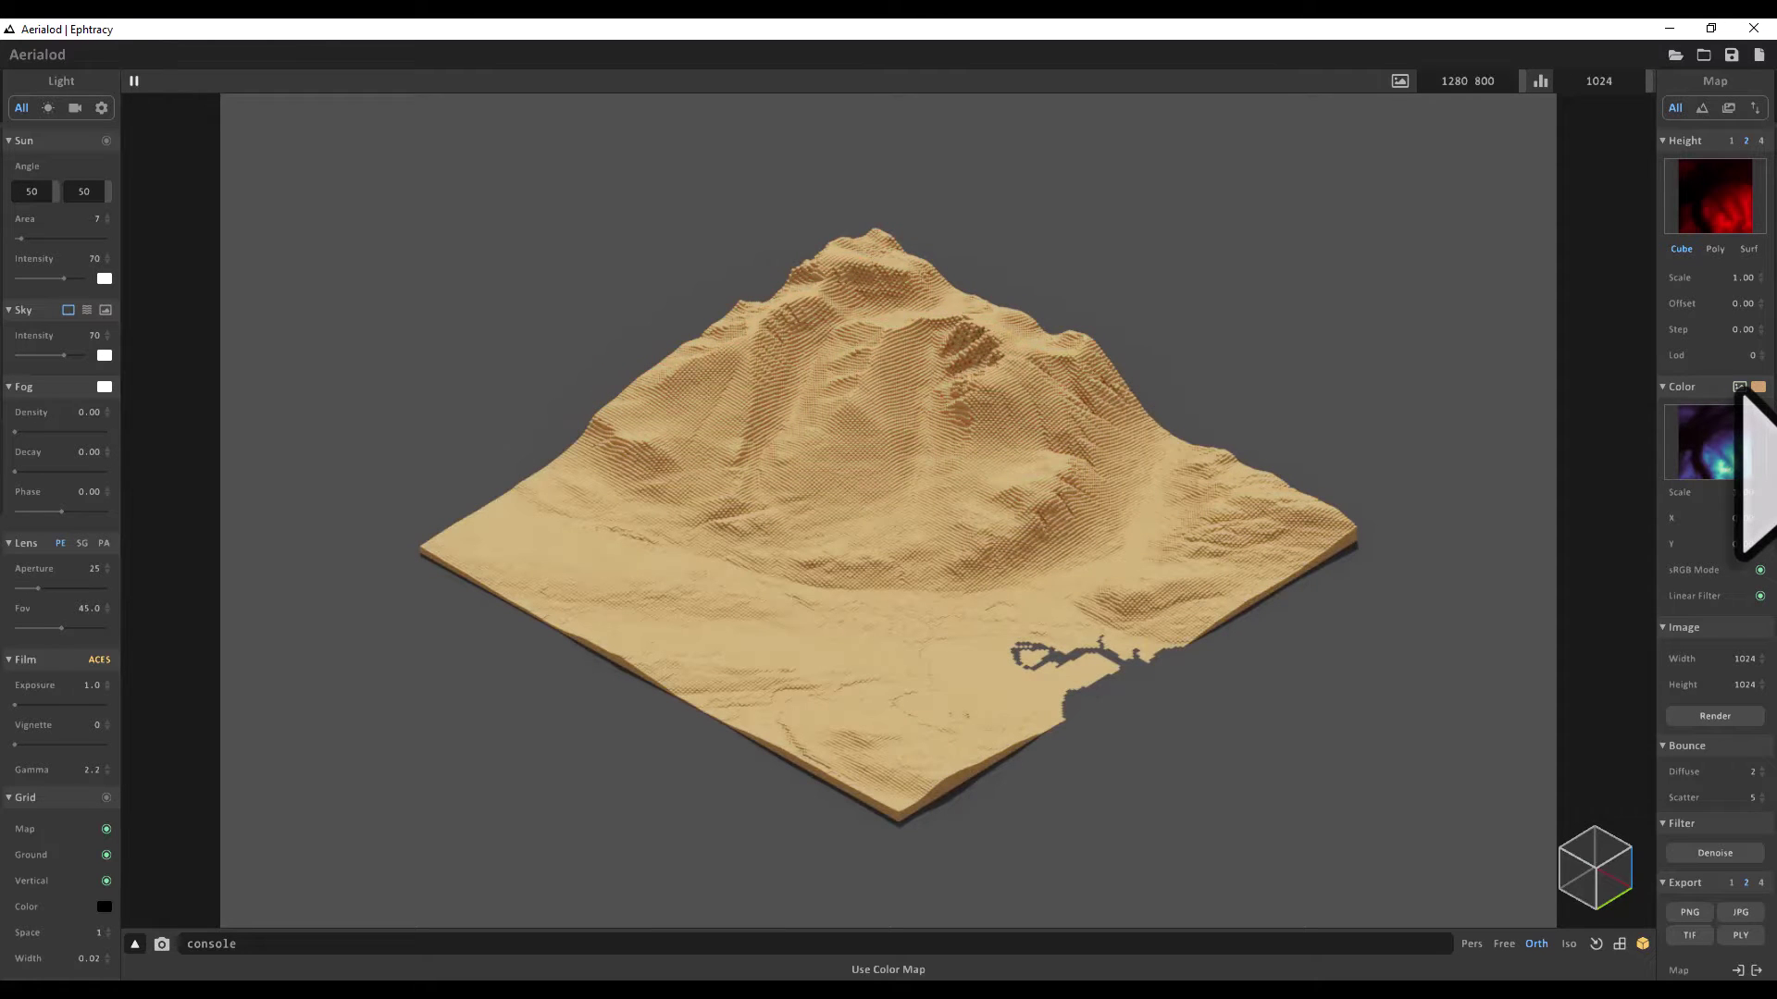
click(1739, 387)
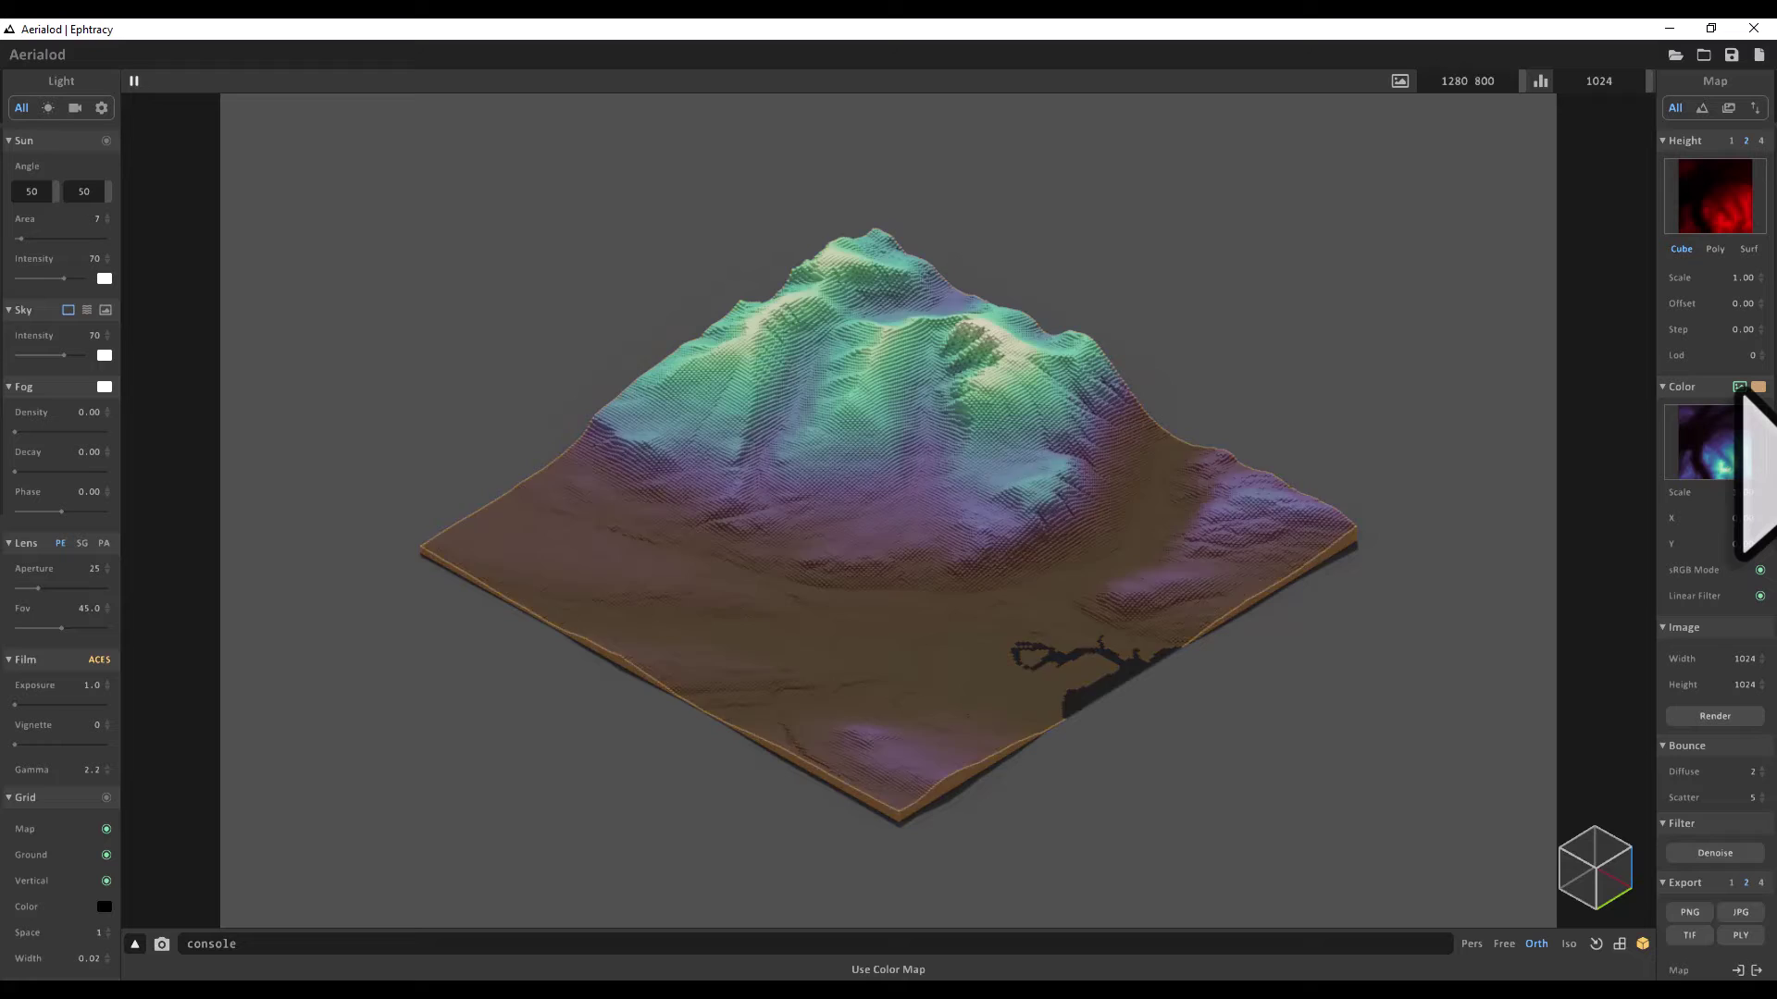
click(1739, 387)
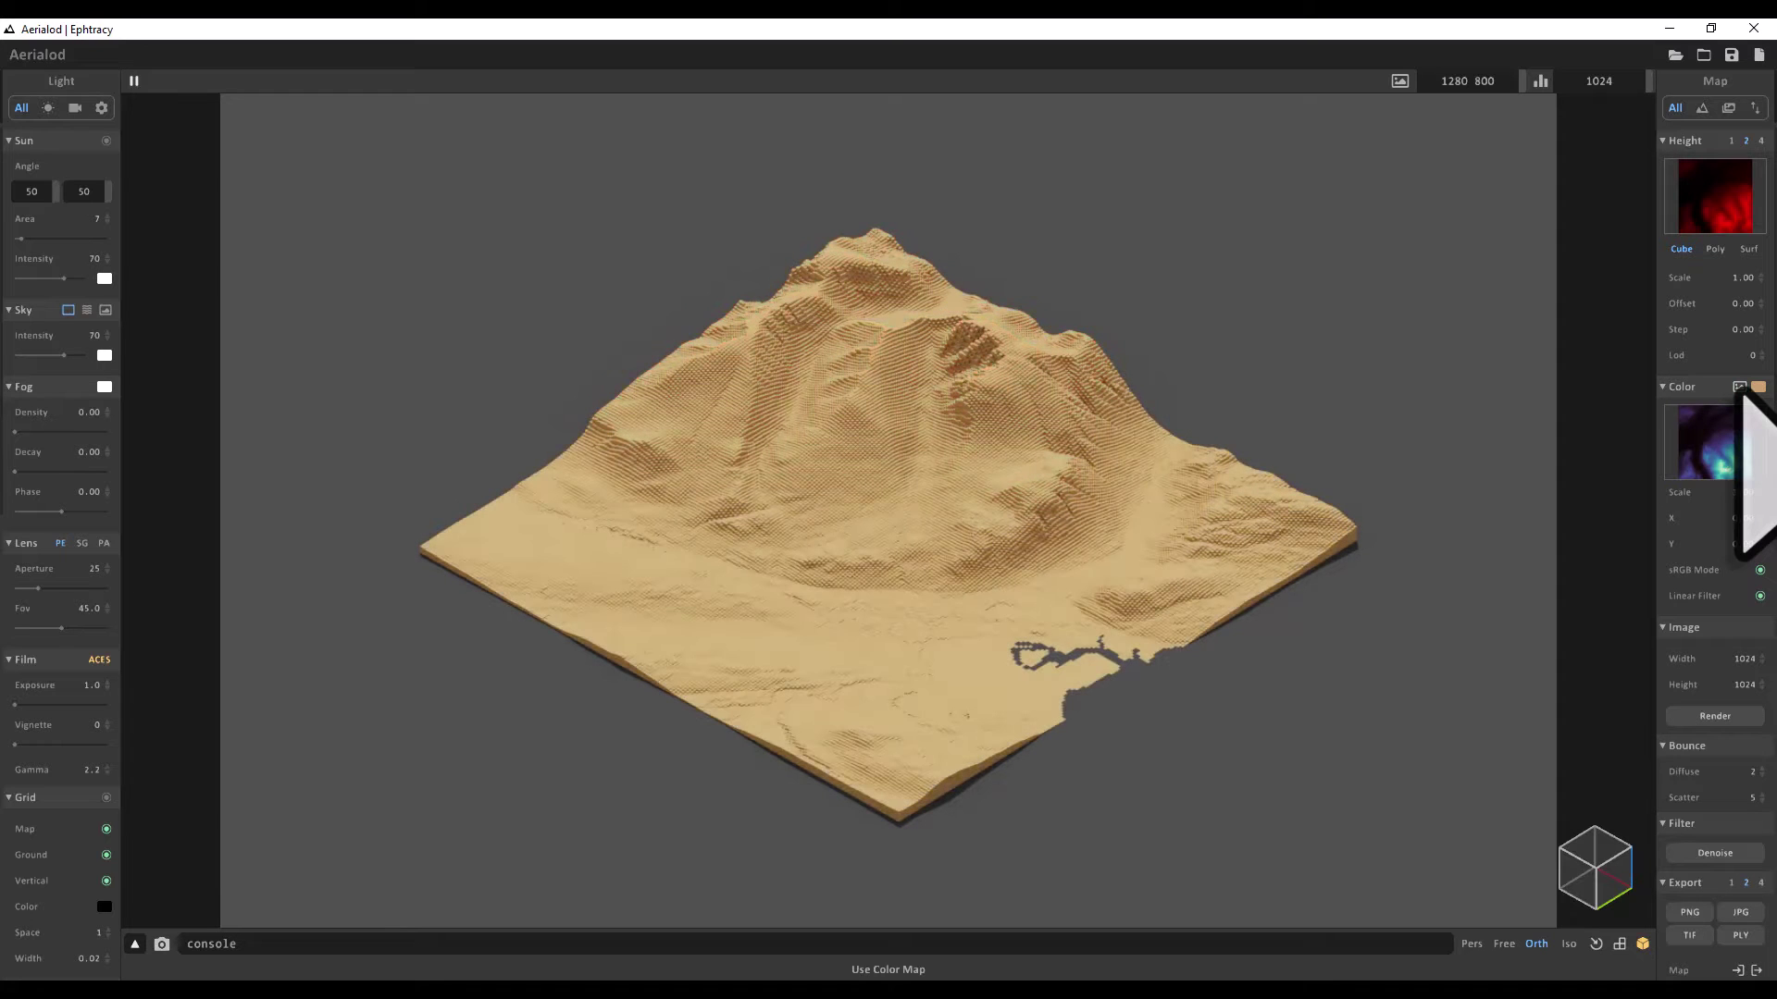
click(1739, 387)
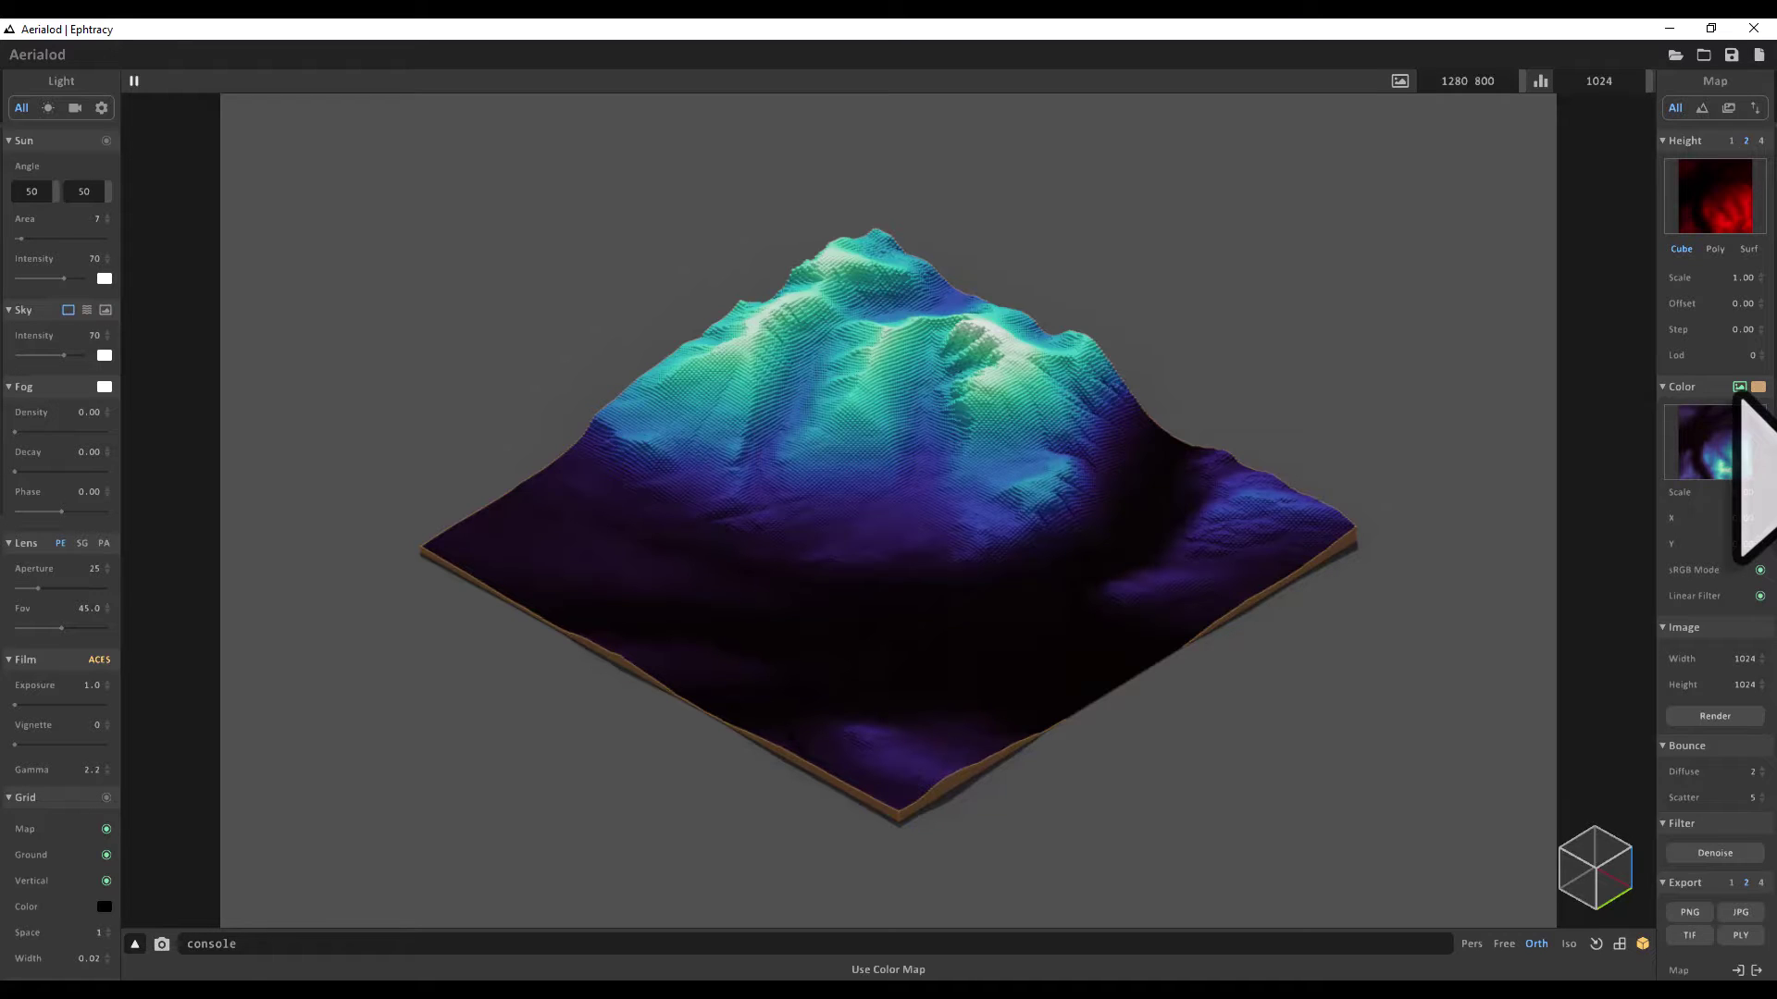
click(1741, 398)
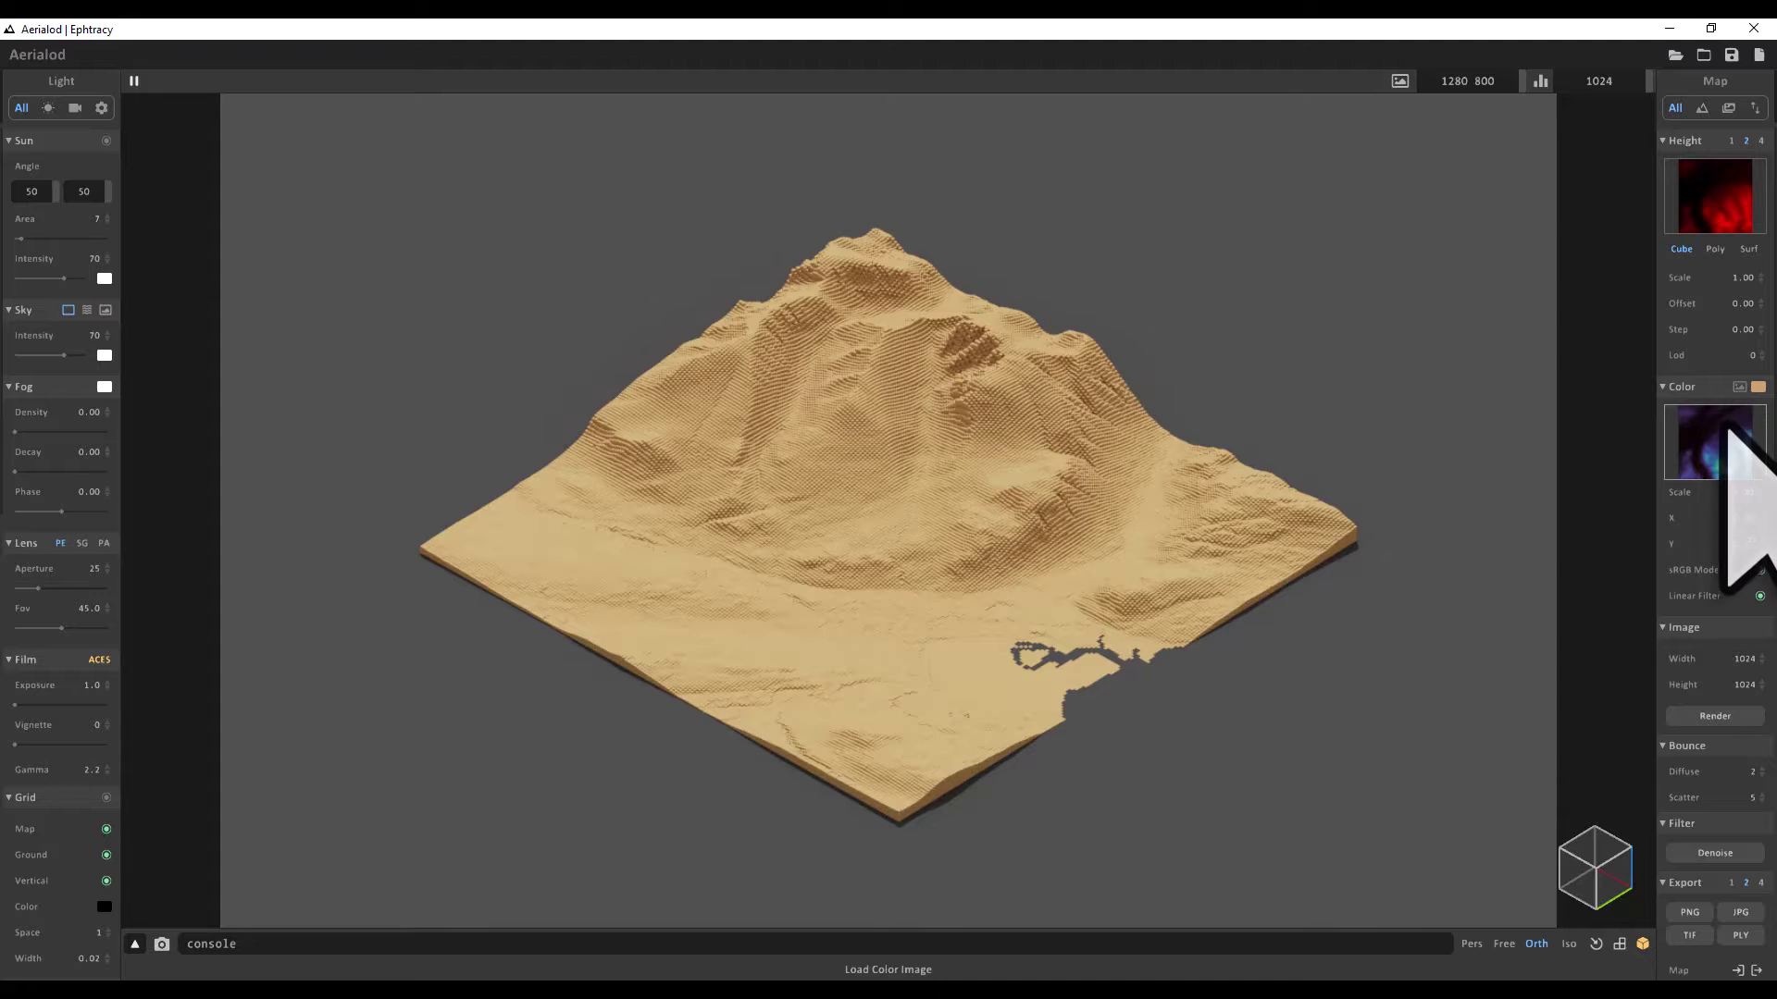
- Load ben-nevis-satellite-small.png as the colour image and enable Use Color Map
click(1723, 440)
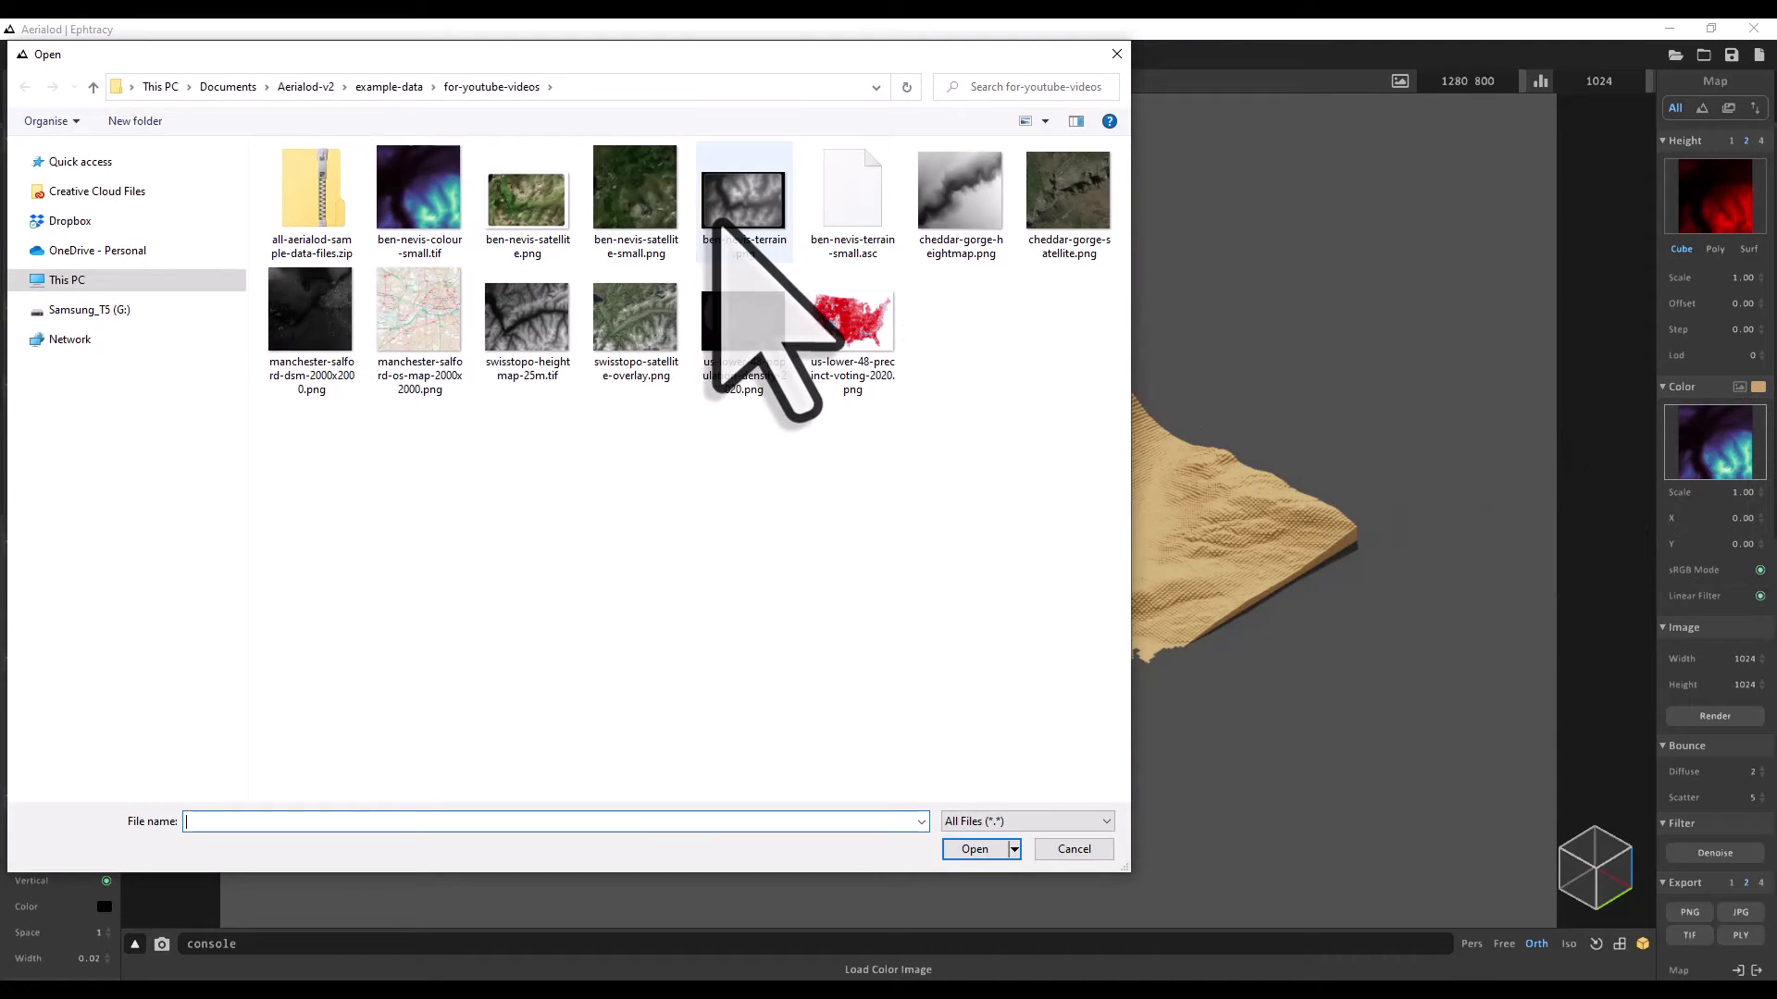
click(648, 204)
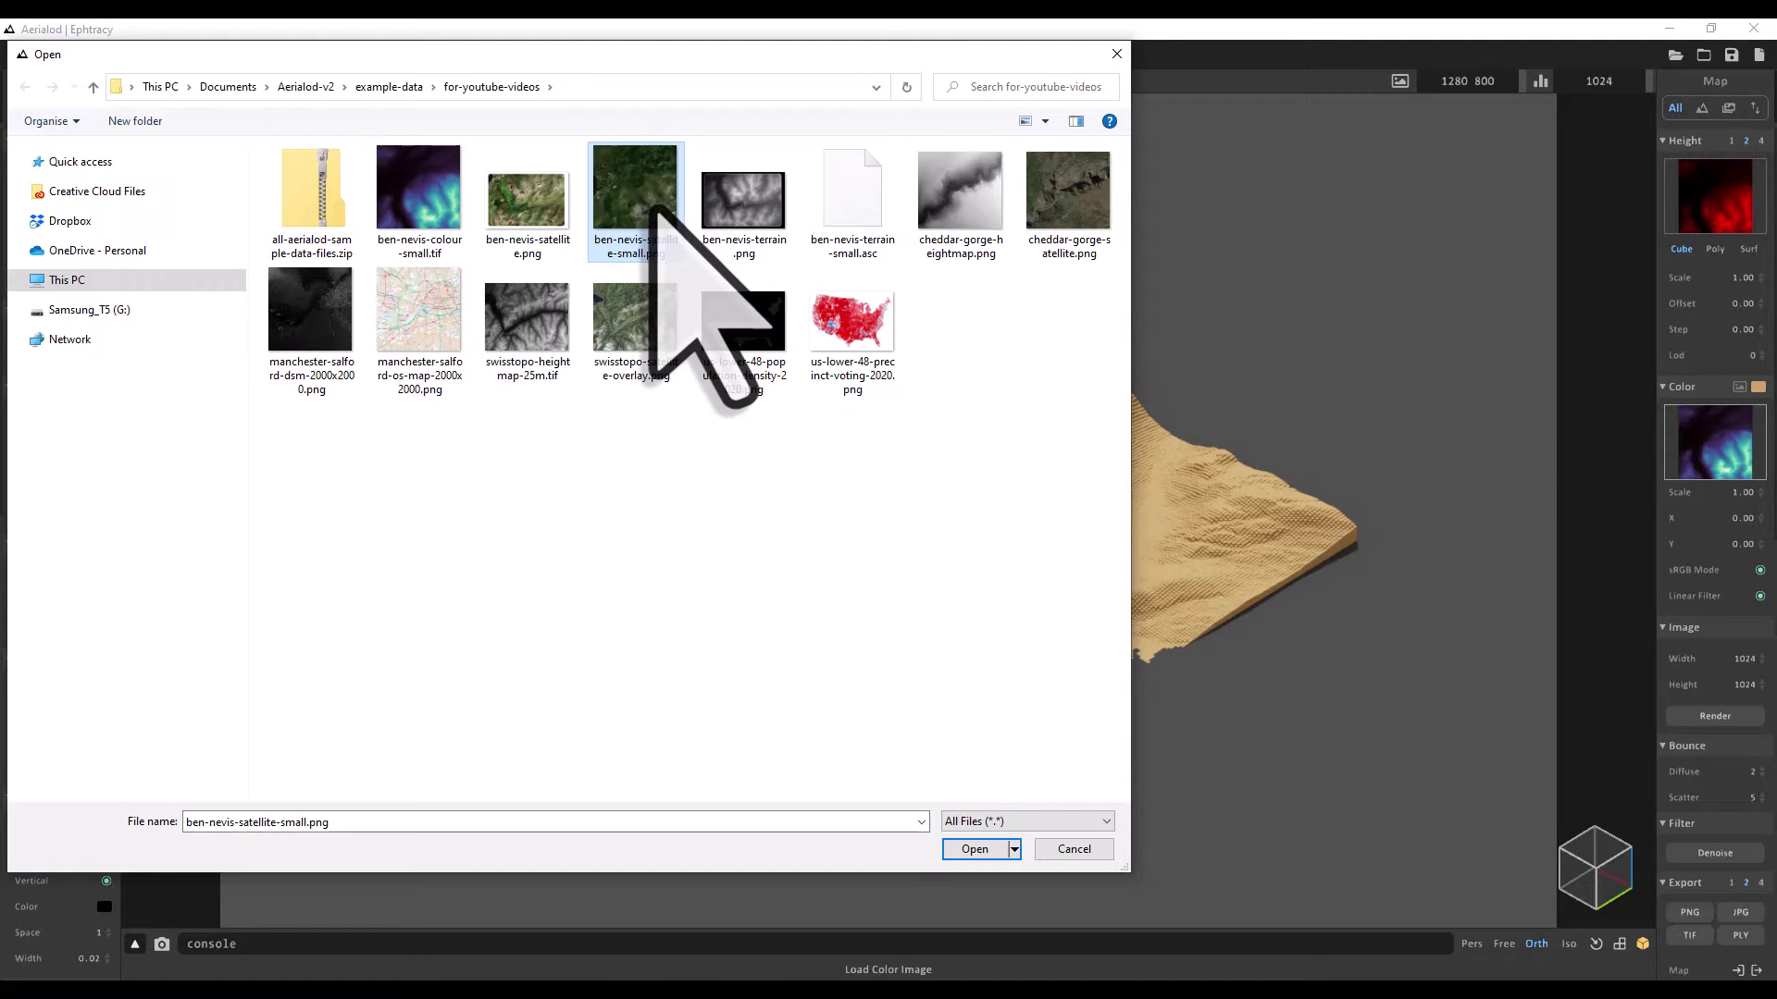
click(976, 850)
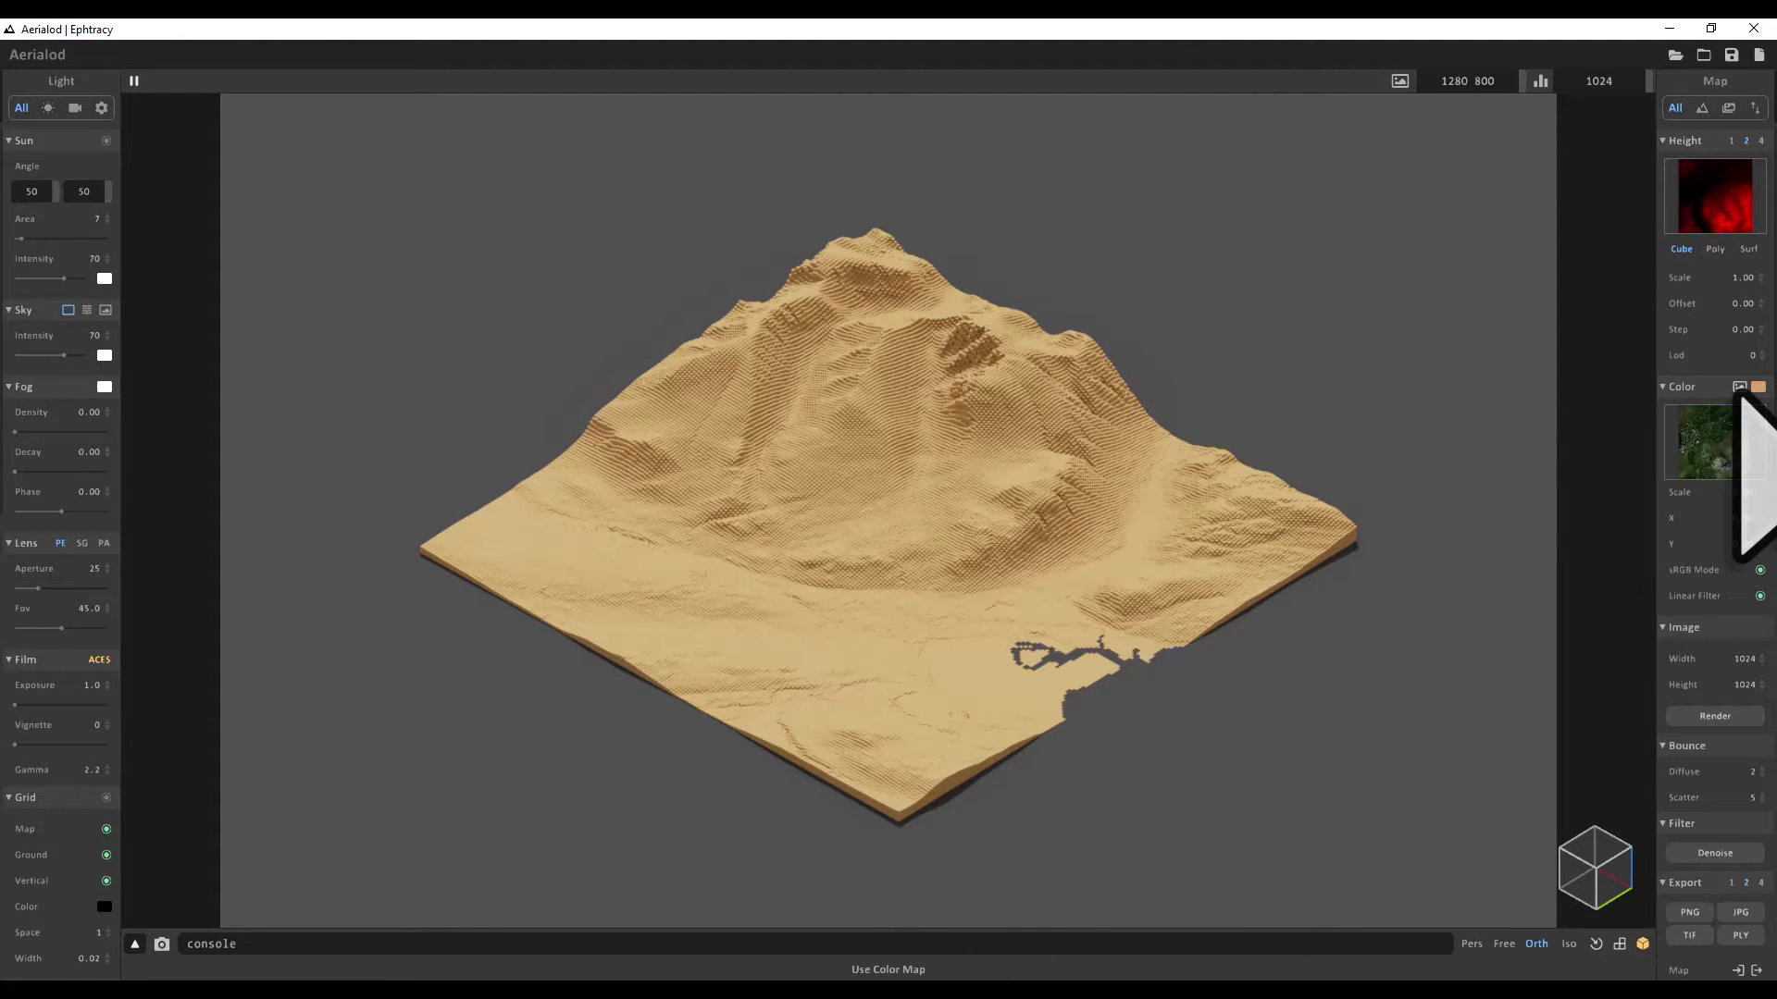
click(1740, 388)
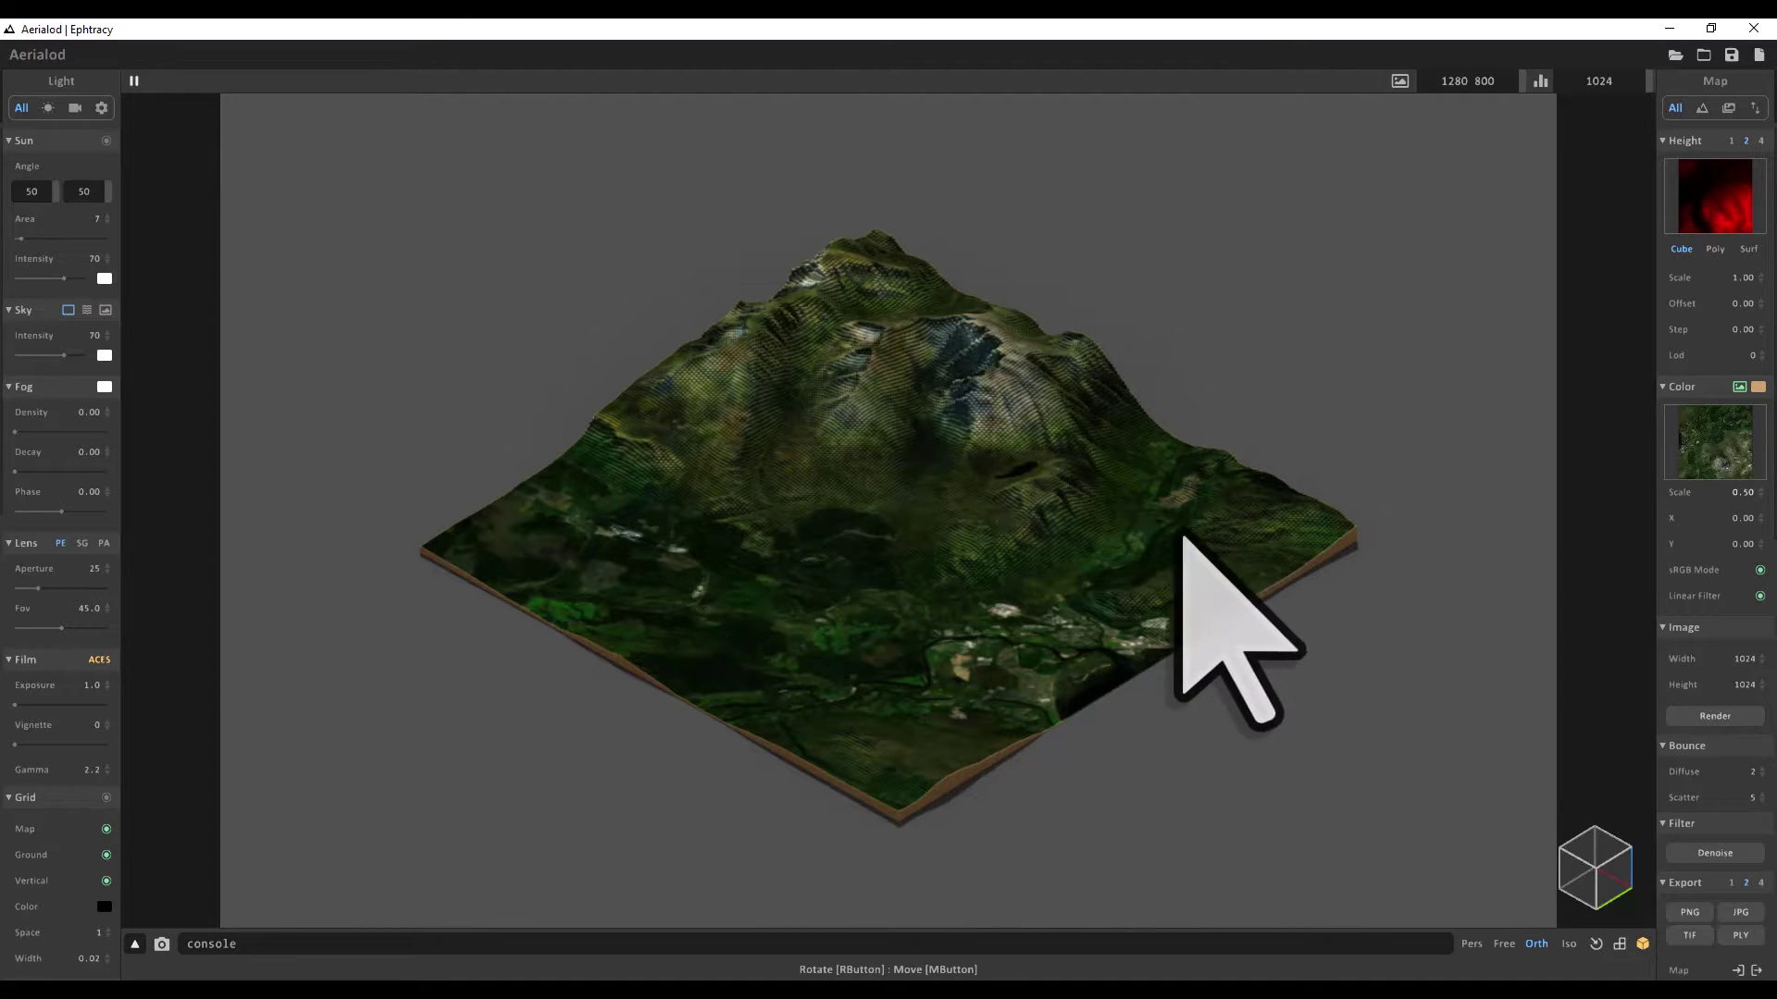
mouse_move(968, 638)
right_down()
mouse_move(933, 615)
mouse_move(953, 589)
mouse_move(1048, 597)
mouse_move(1048, 635)
mouse_move(964, 629)
right_up()
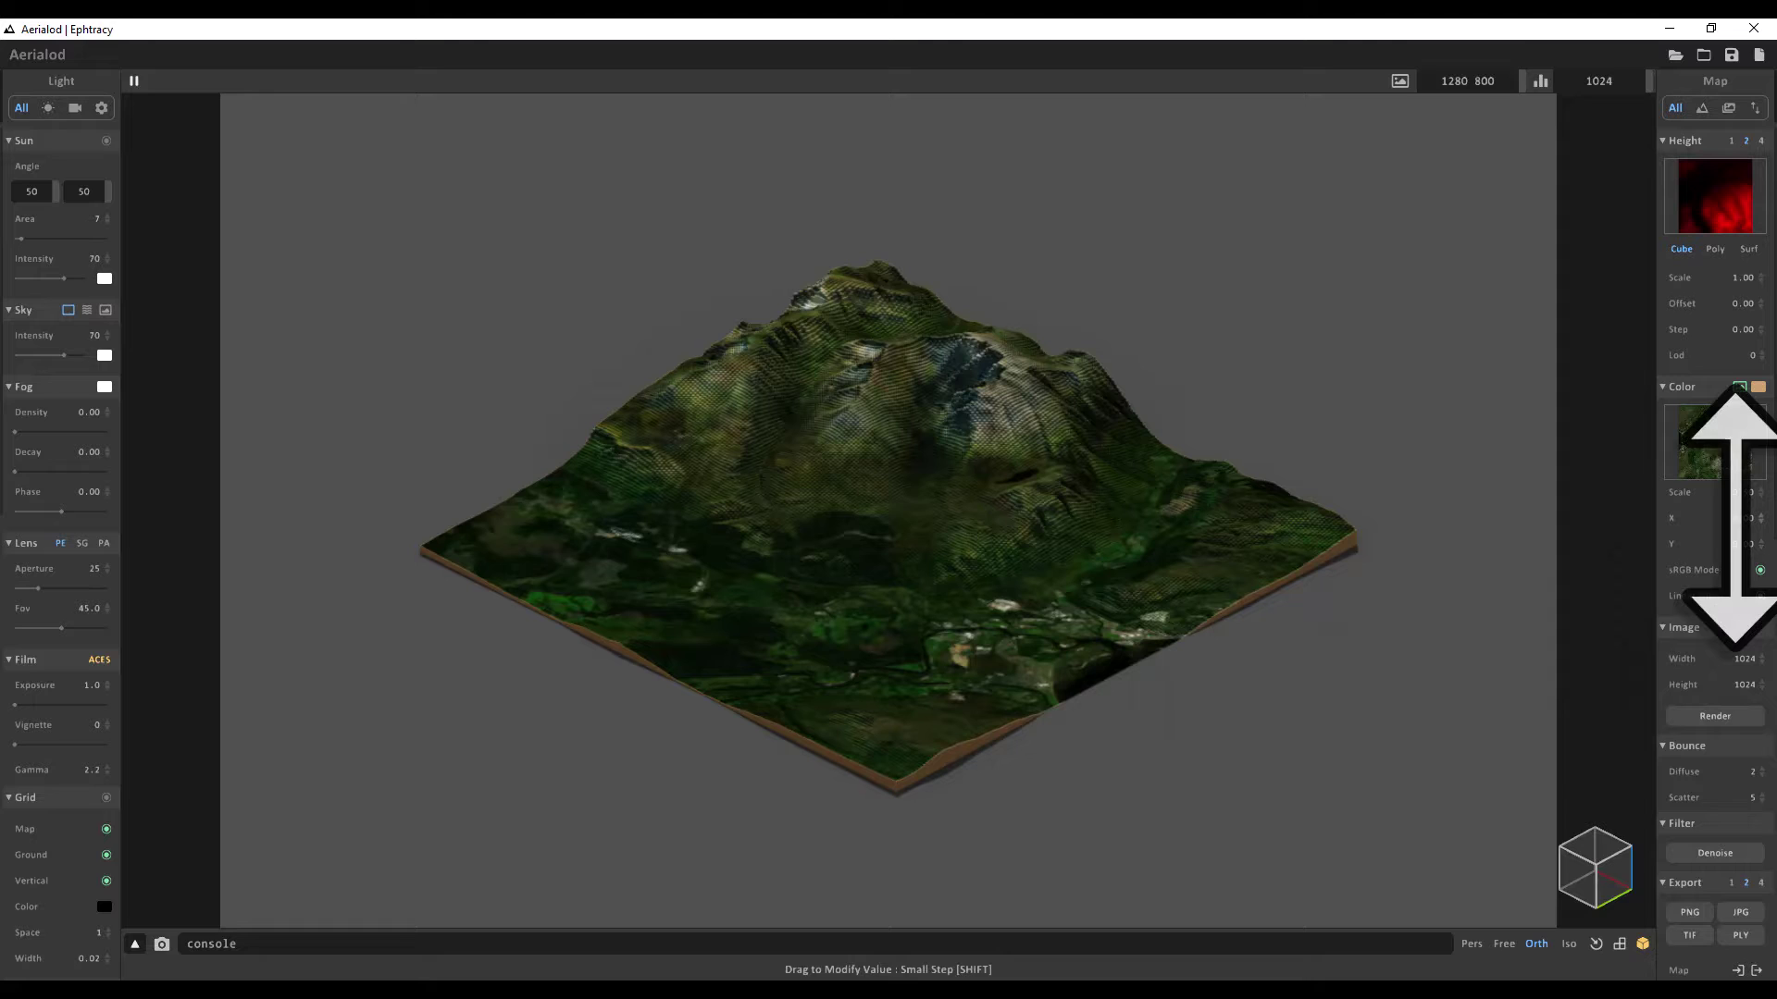
click(1740, 518)
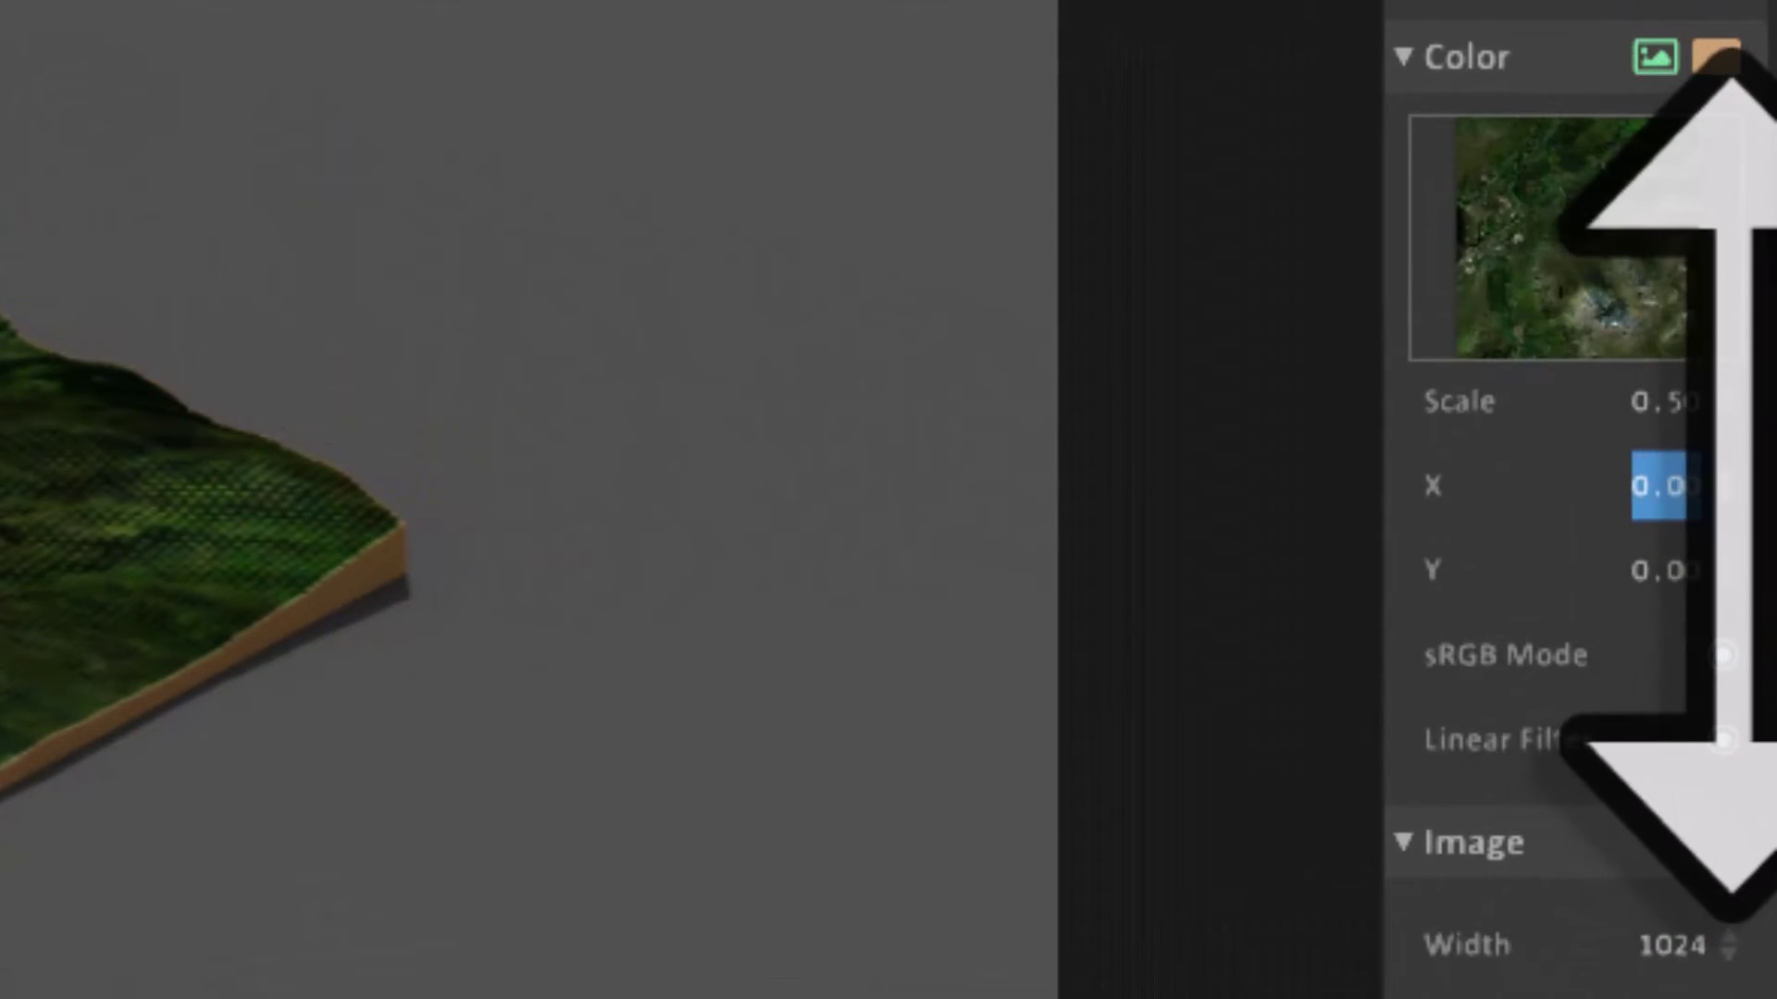
drag(1731, 497, 1696, 306)
drag(1744, 463, 1739, 531)
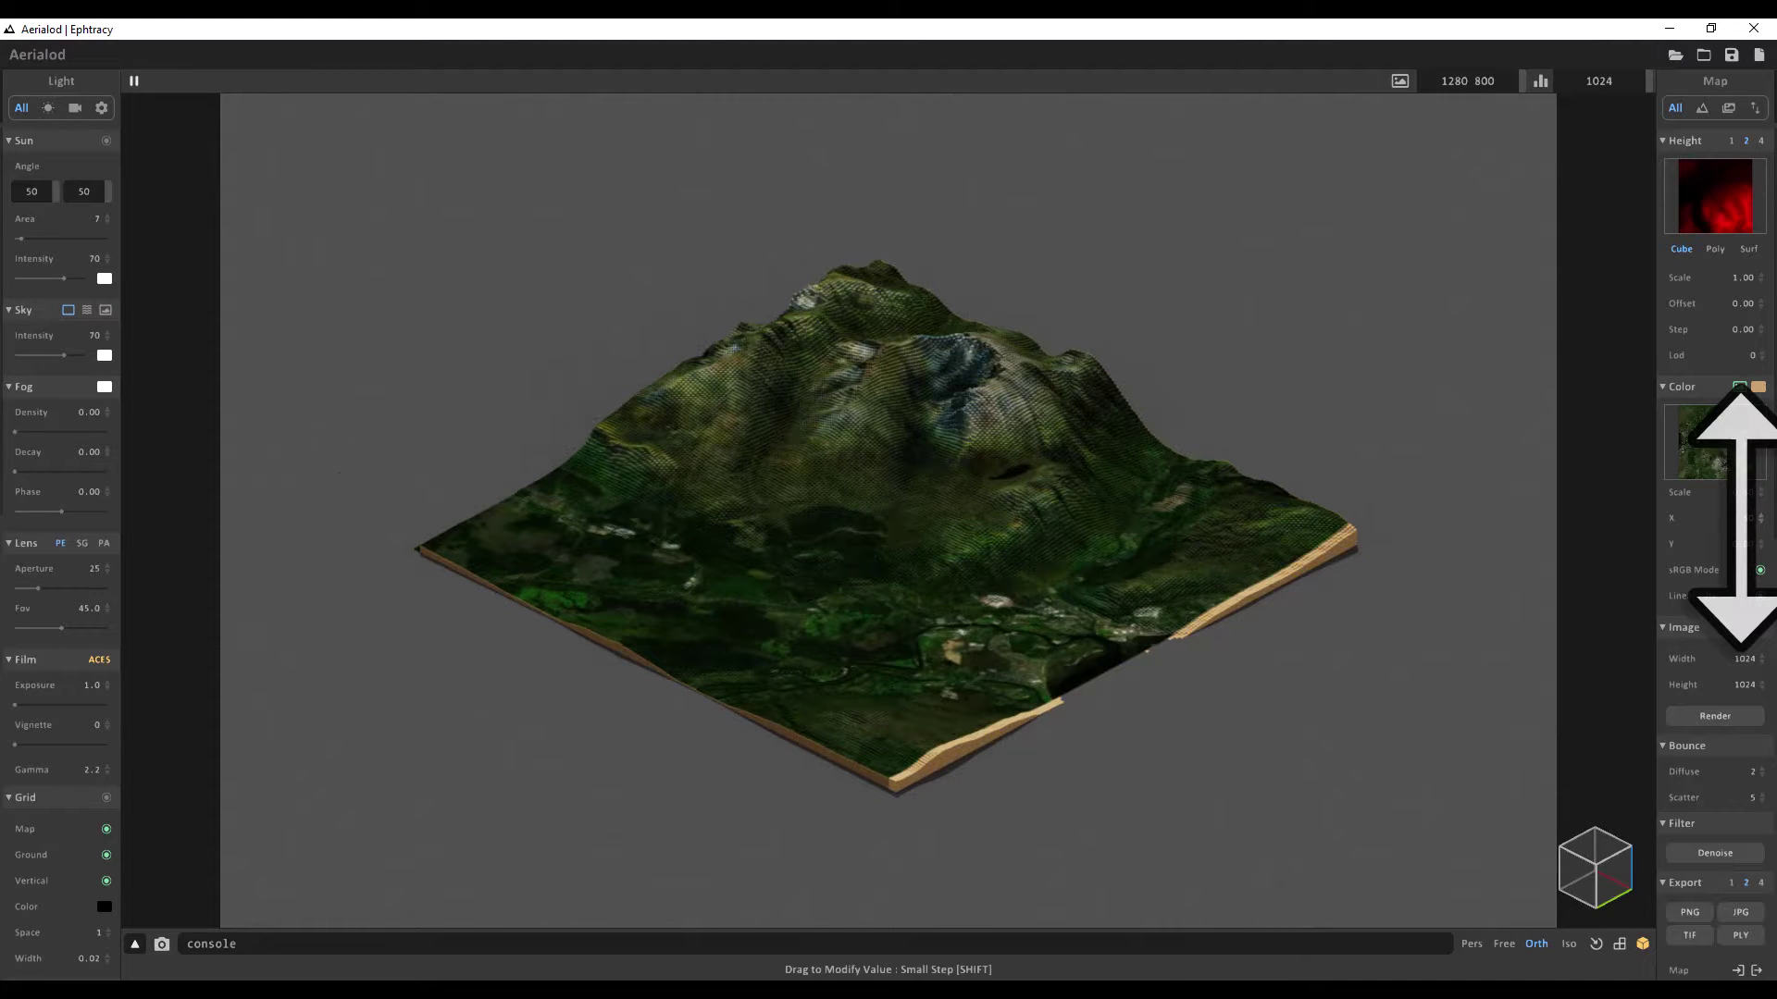
mouse_move(1739, 518)
mouse_down()
mouse_move(1744, 643)
mouse_move(1733, 496)
mouse_move(1763, 652)
mouse_move(1751, 451)
mouse_move(1744, 595)
mouse_move(1736, 547)
mouse_up()
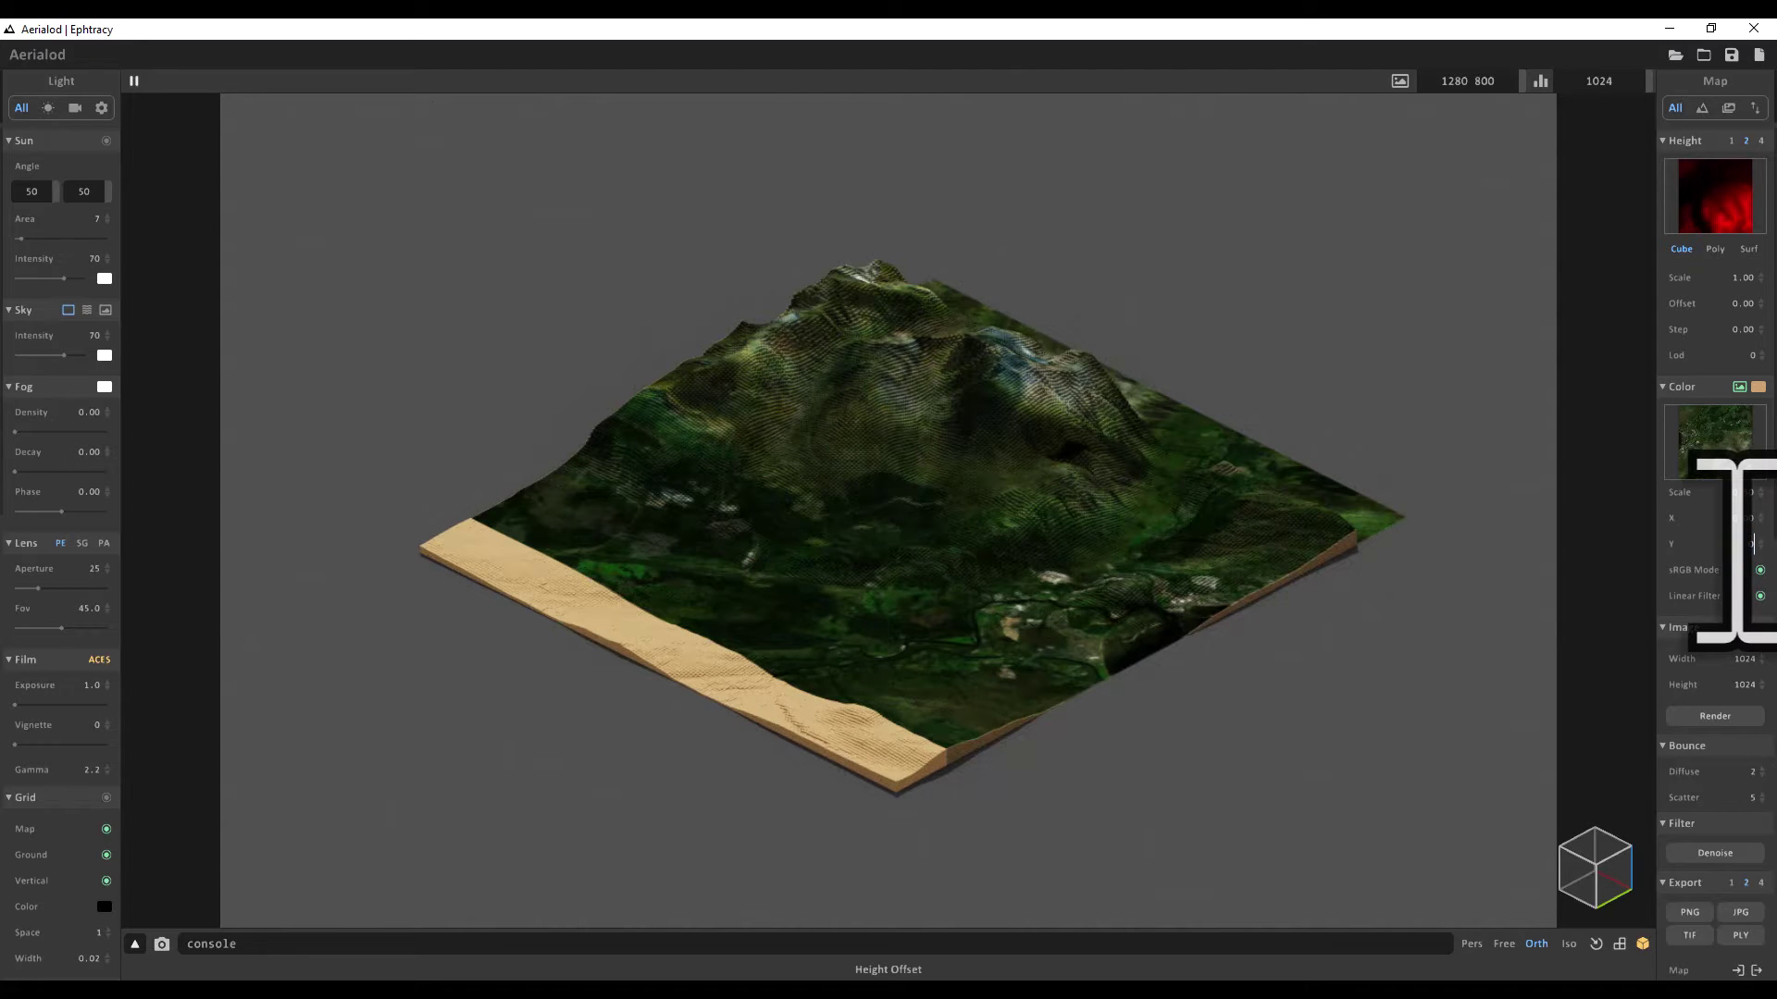
drag(1740, 532, 1634, 543)
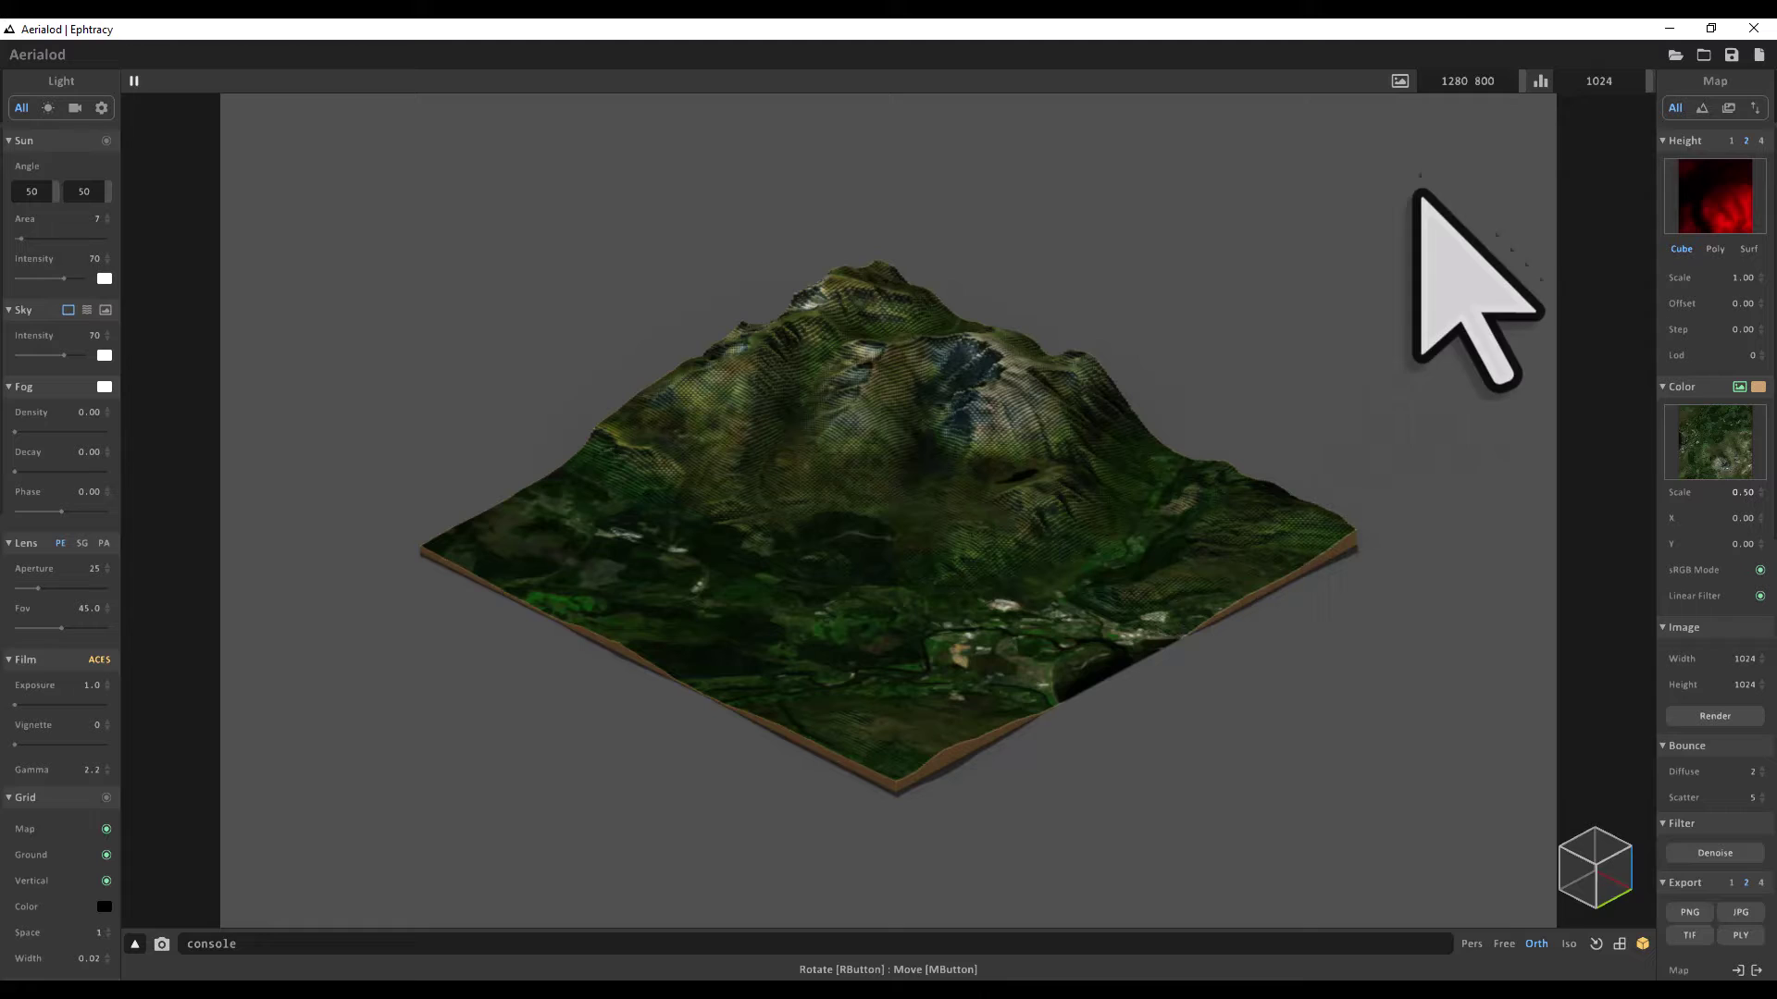
- Enter 1920 × 1080 in the viewport's image size field
click(1455, 81)
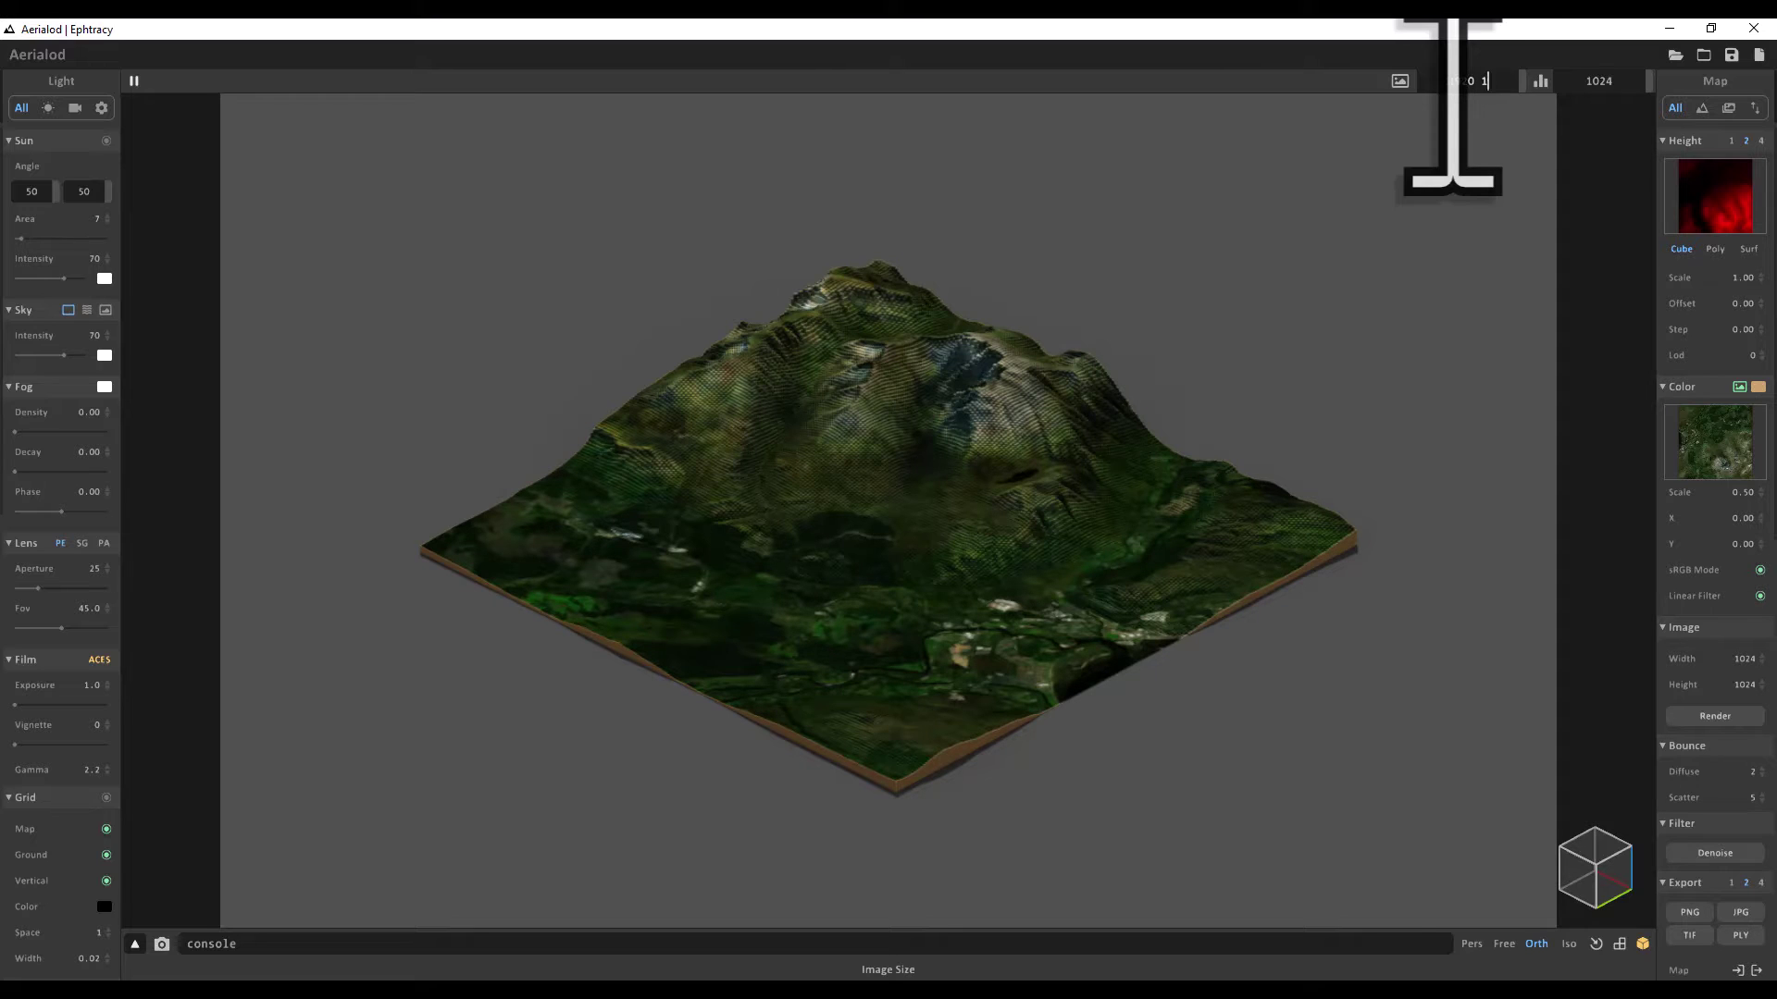
text(080)
key(Return)
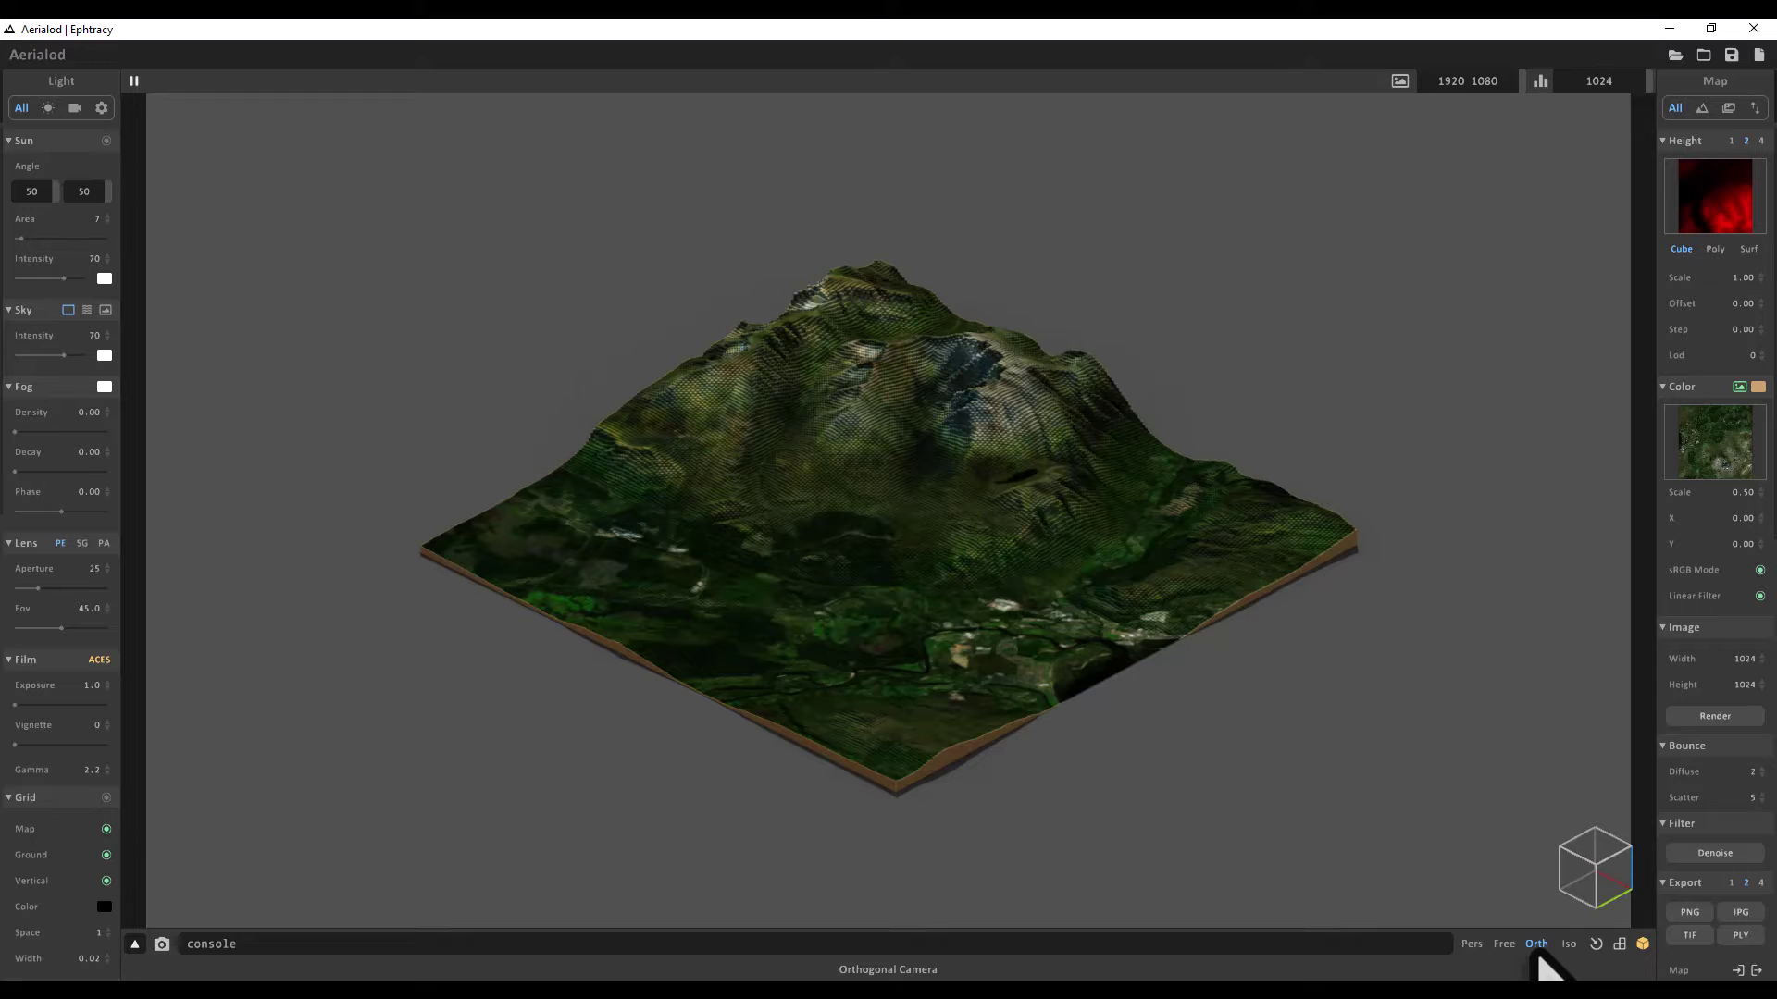
- Switch the camera to perspective, rotate to a lower angle, and leave the view cube hidden
click(1477, 951)
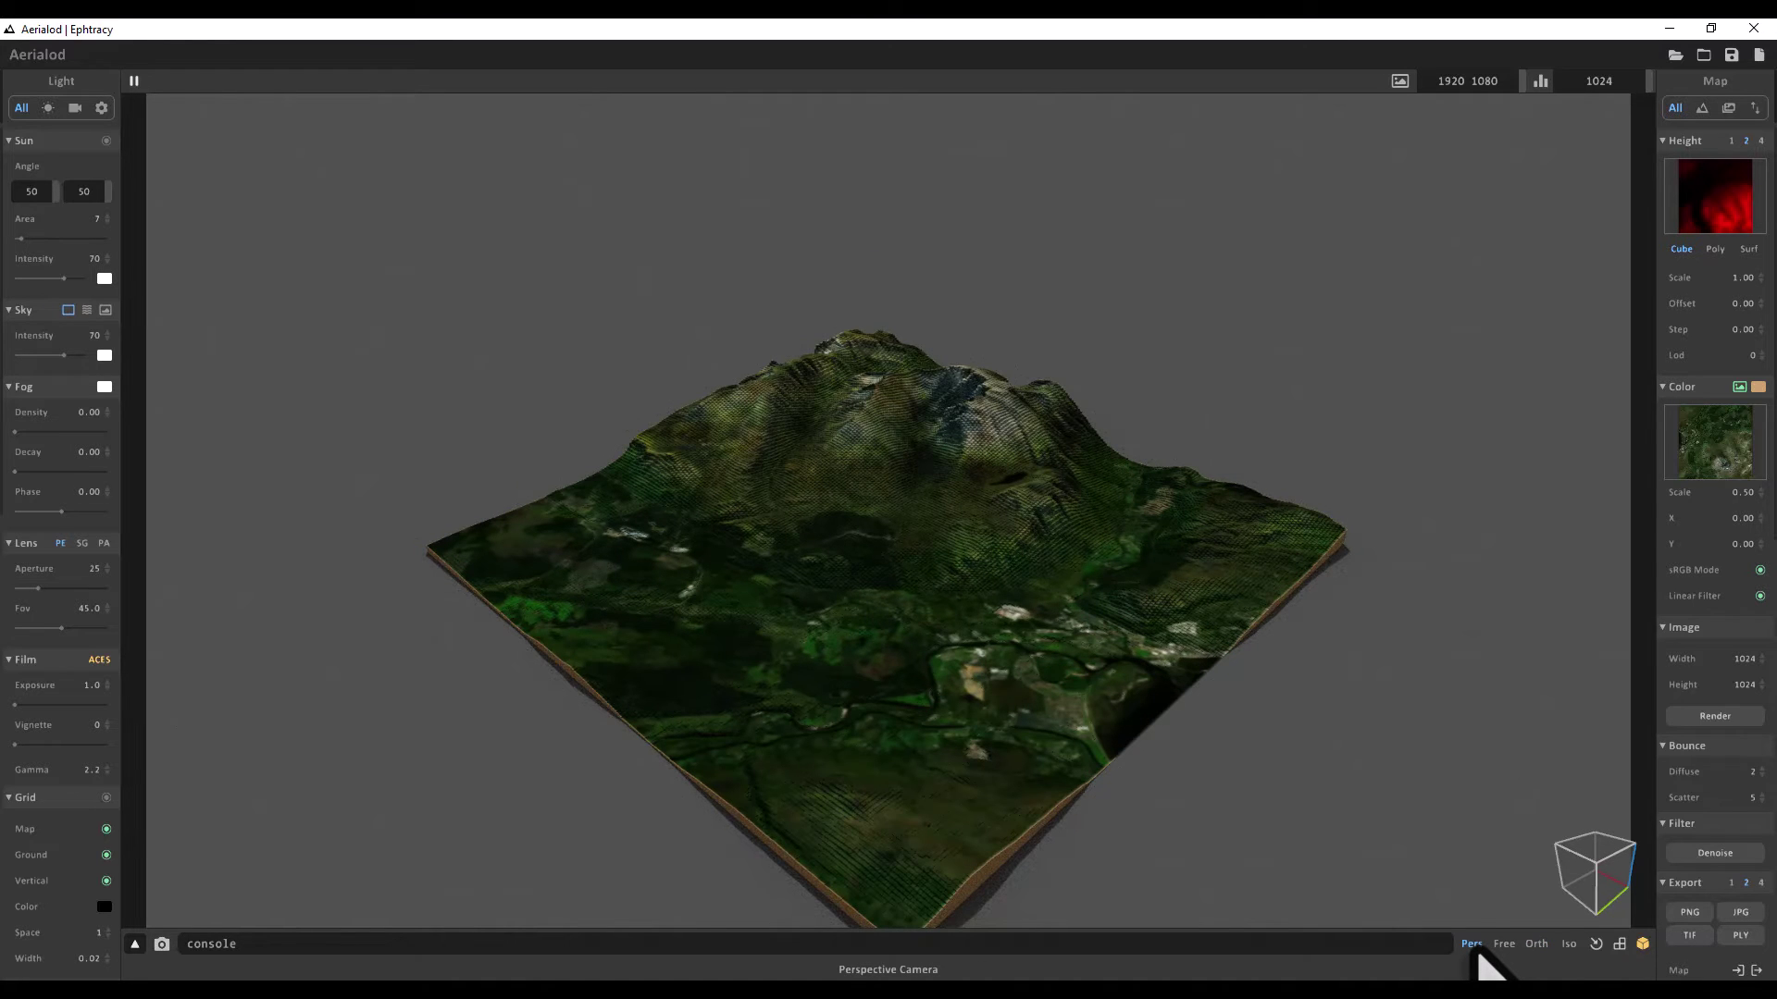
click(1643, 943)
click(1643, 943)
right_drag(1619, 925, 1589, 860)
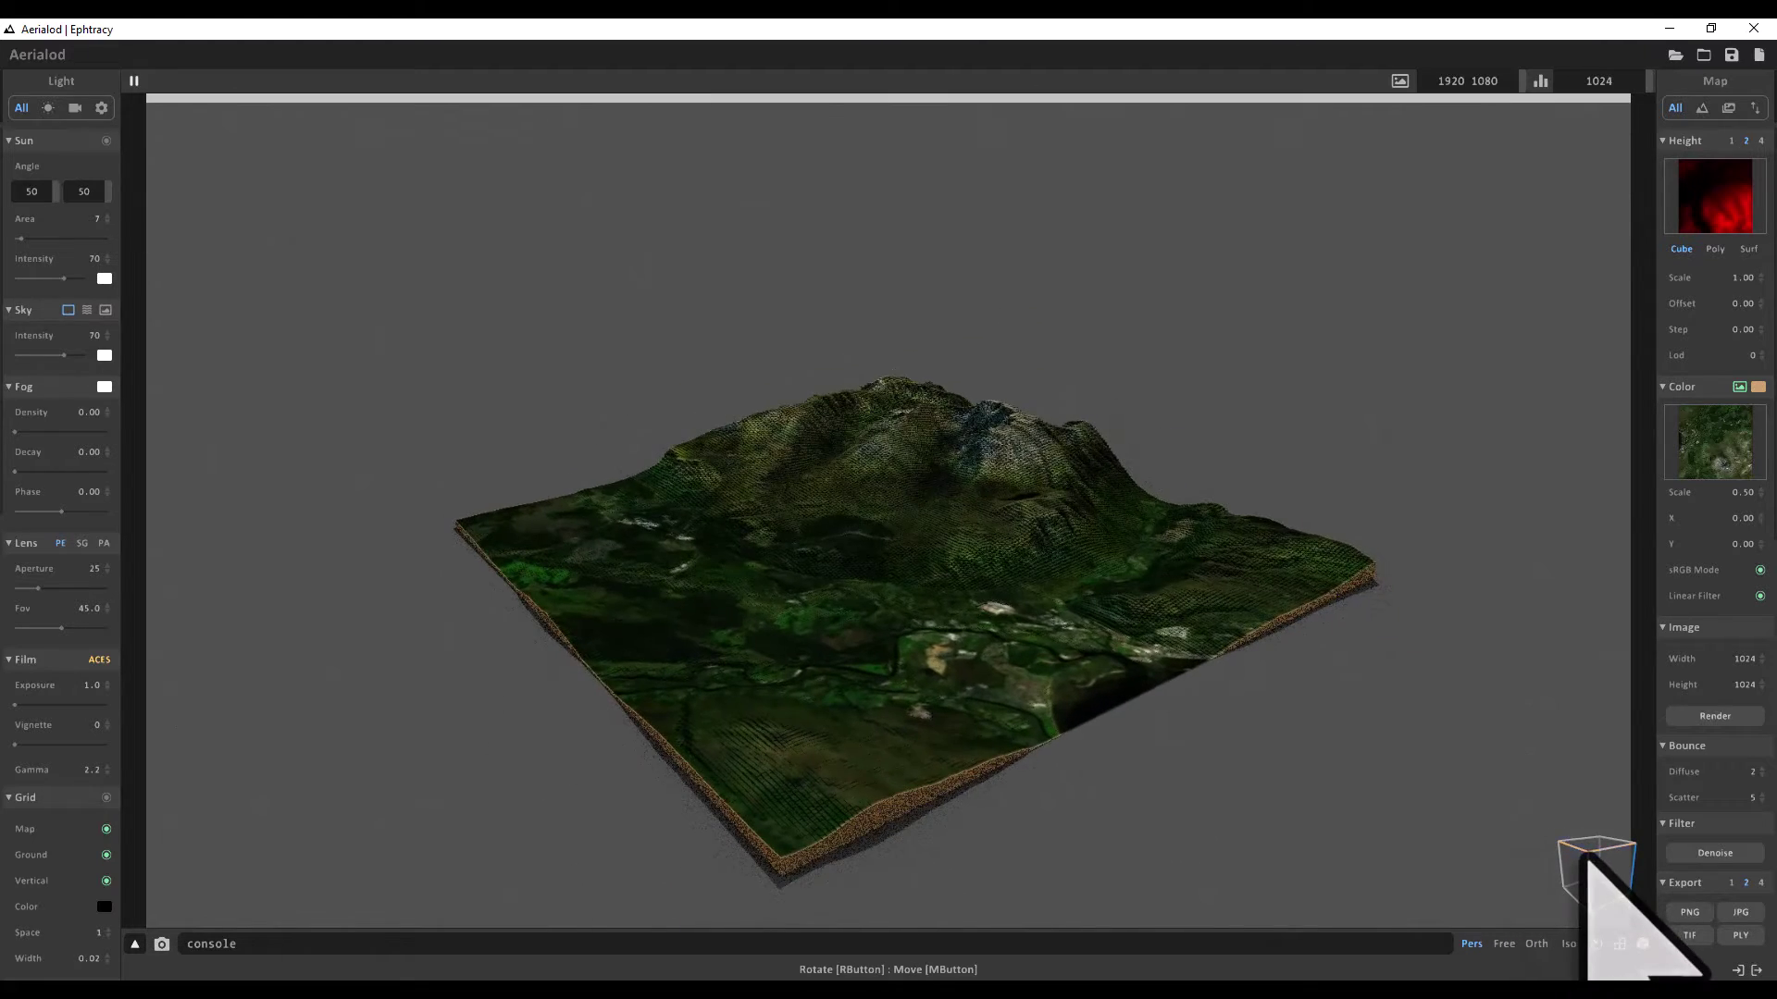
click(1644, 944)
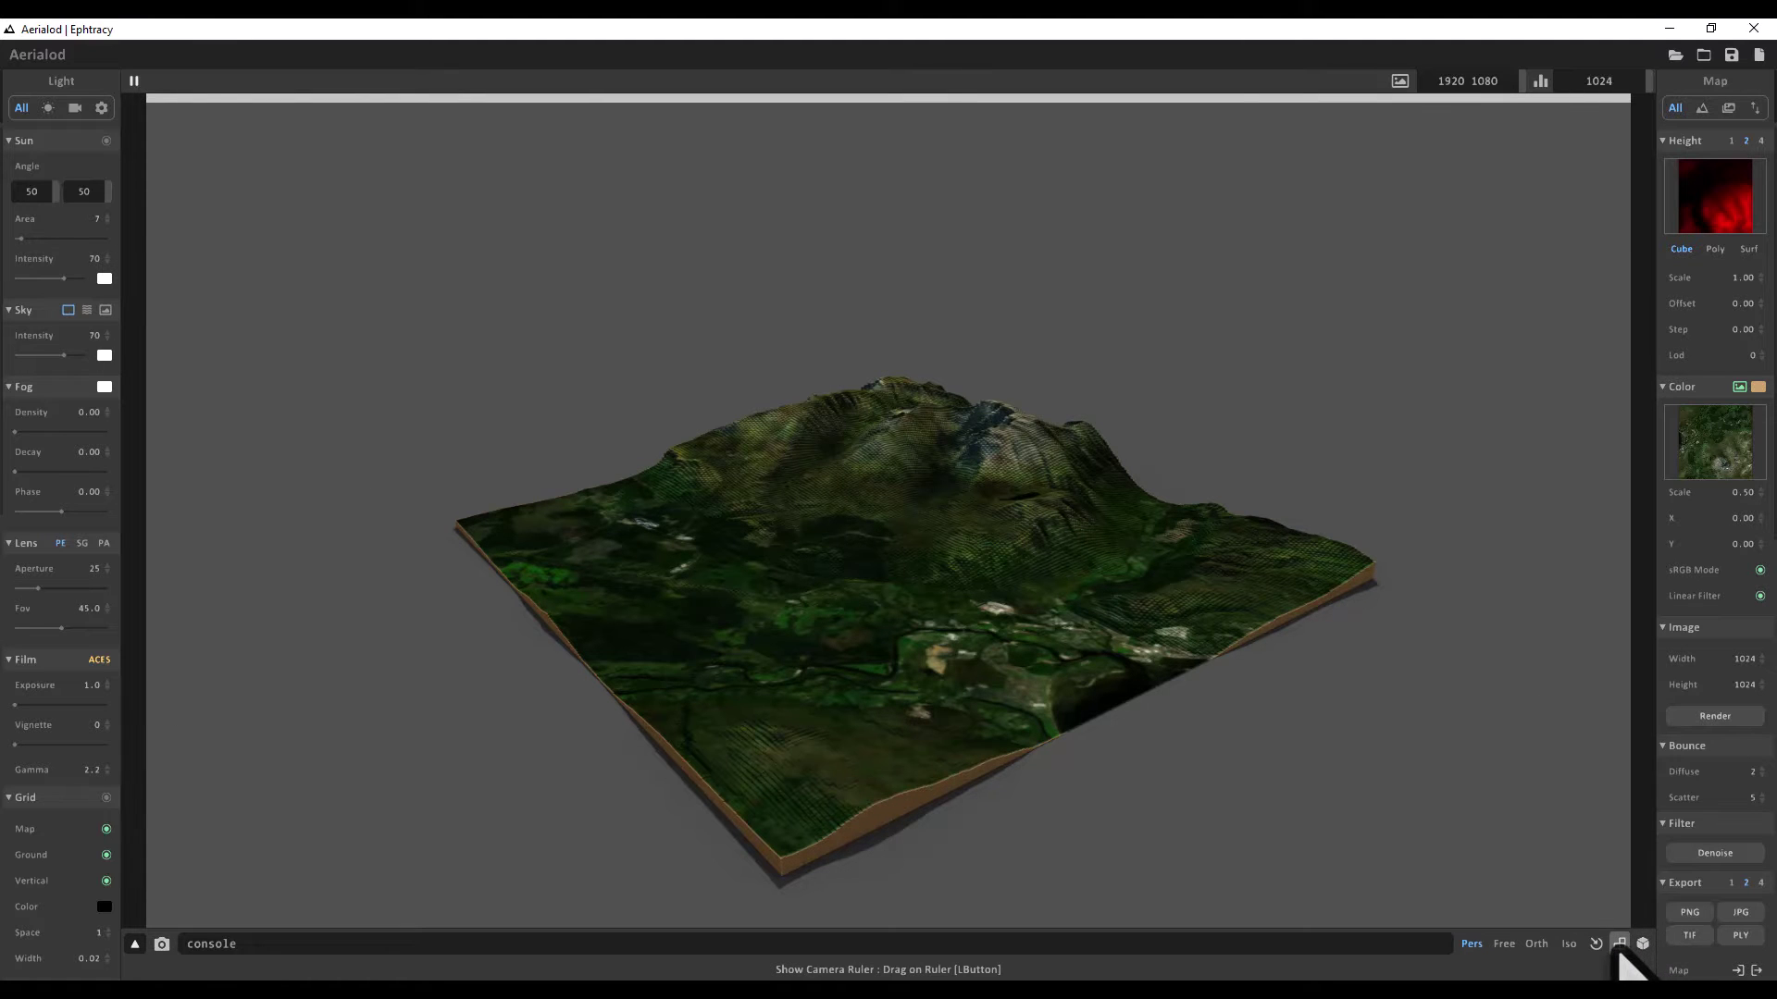
- Enable the camera ruler, then tilt, swing and pan to a closer three-quarter view with the summit behind
click(1619, 944)
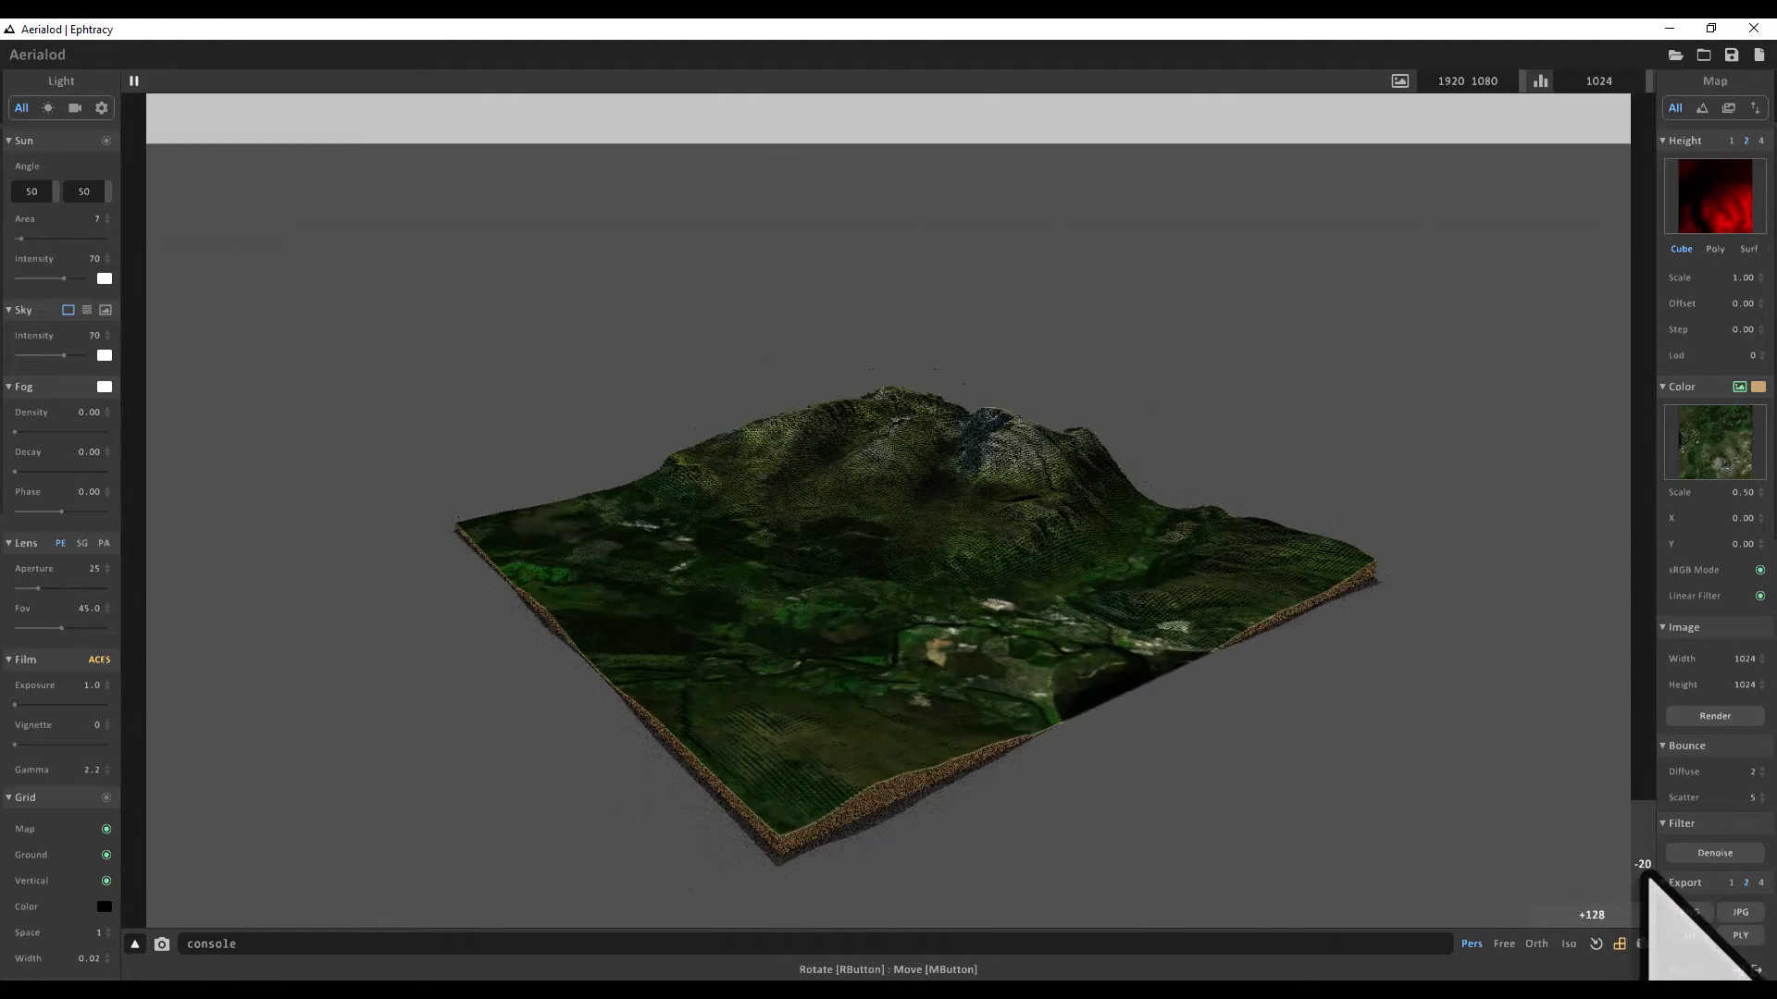
drag(1647, 878, 1569, 919)
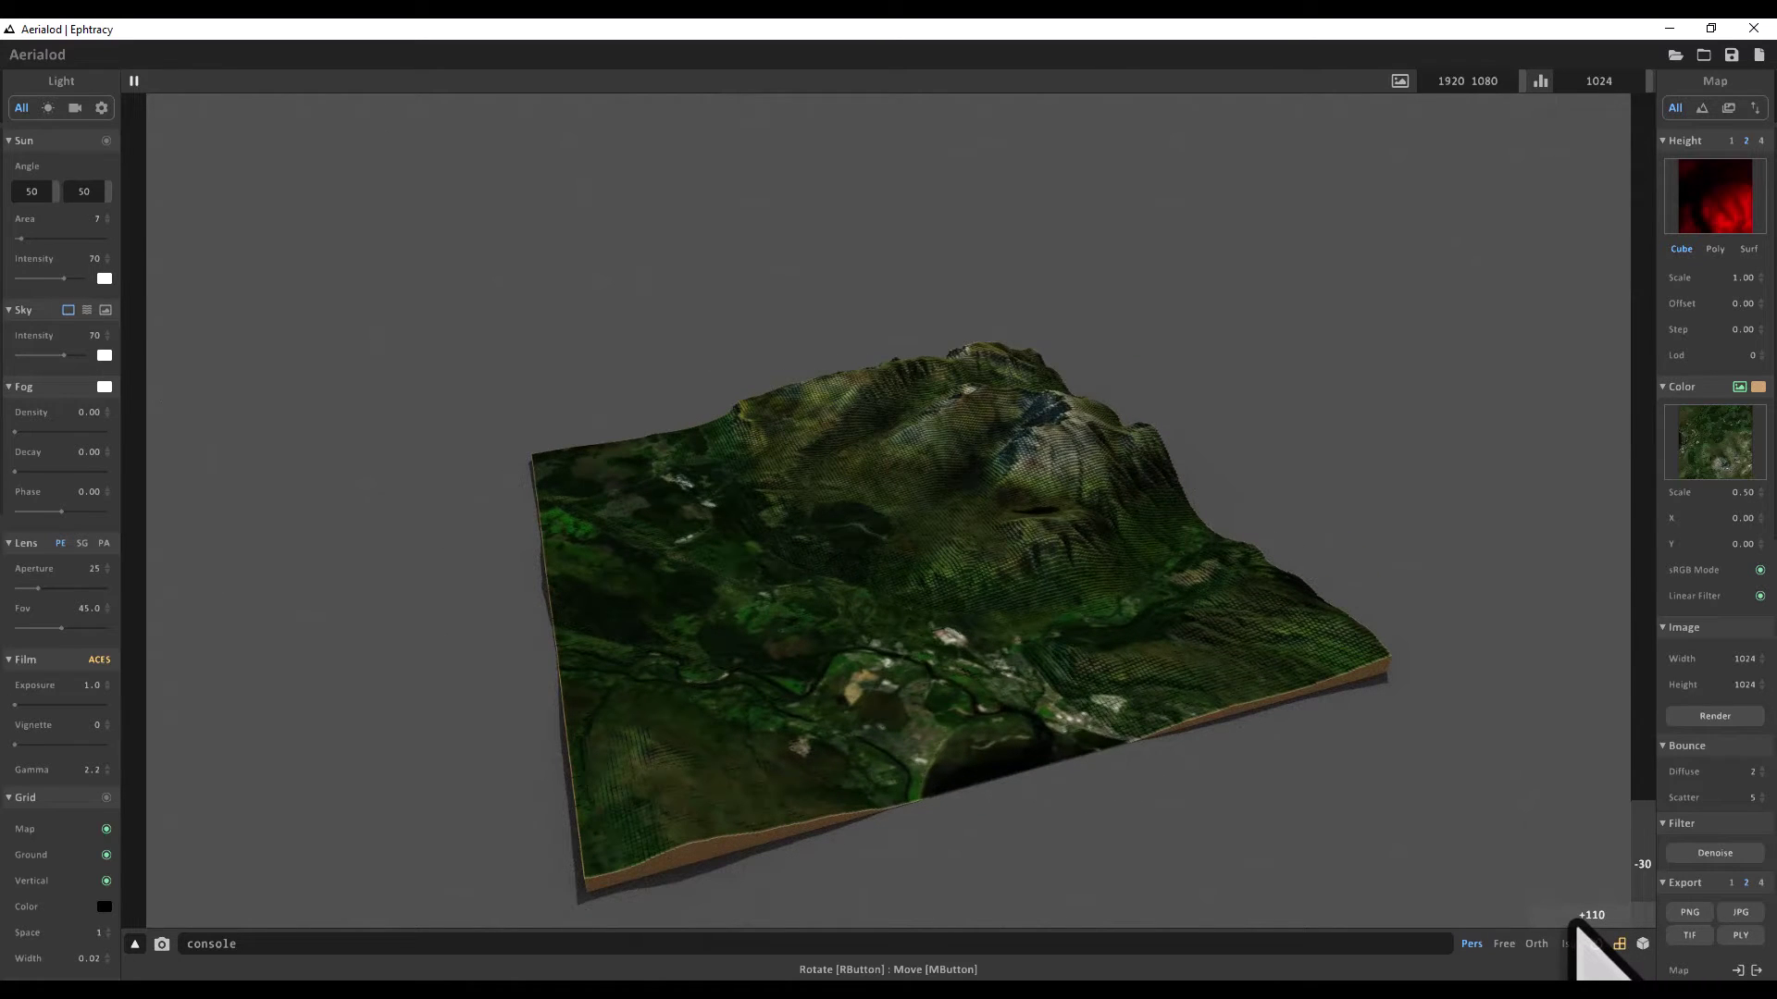
drag(1576, 922, 1649, 916)
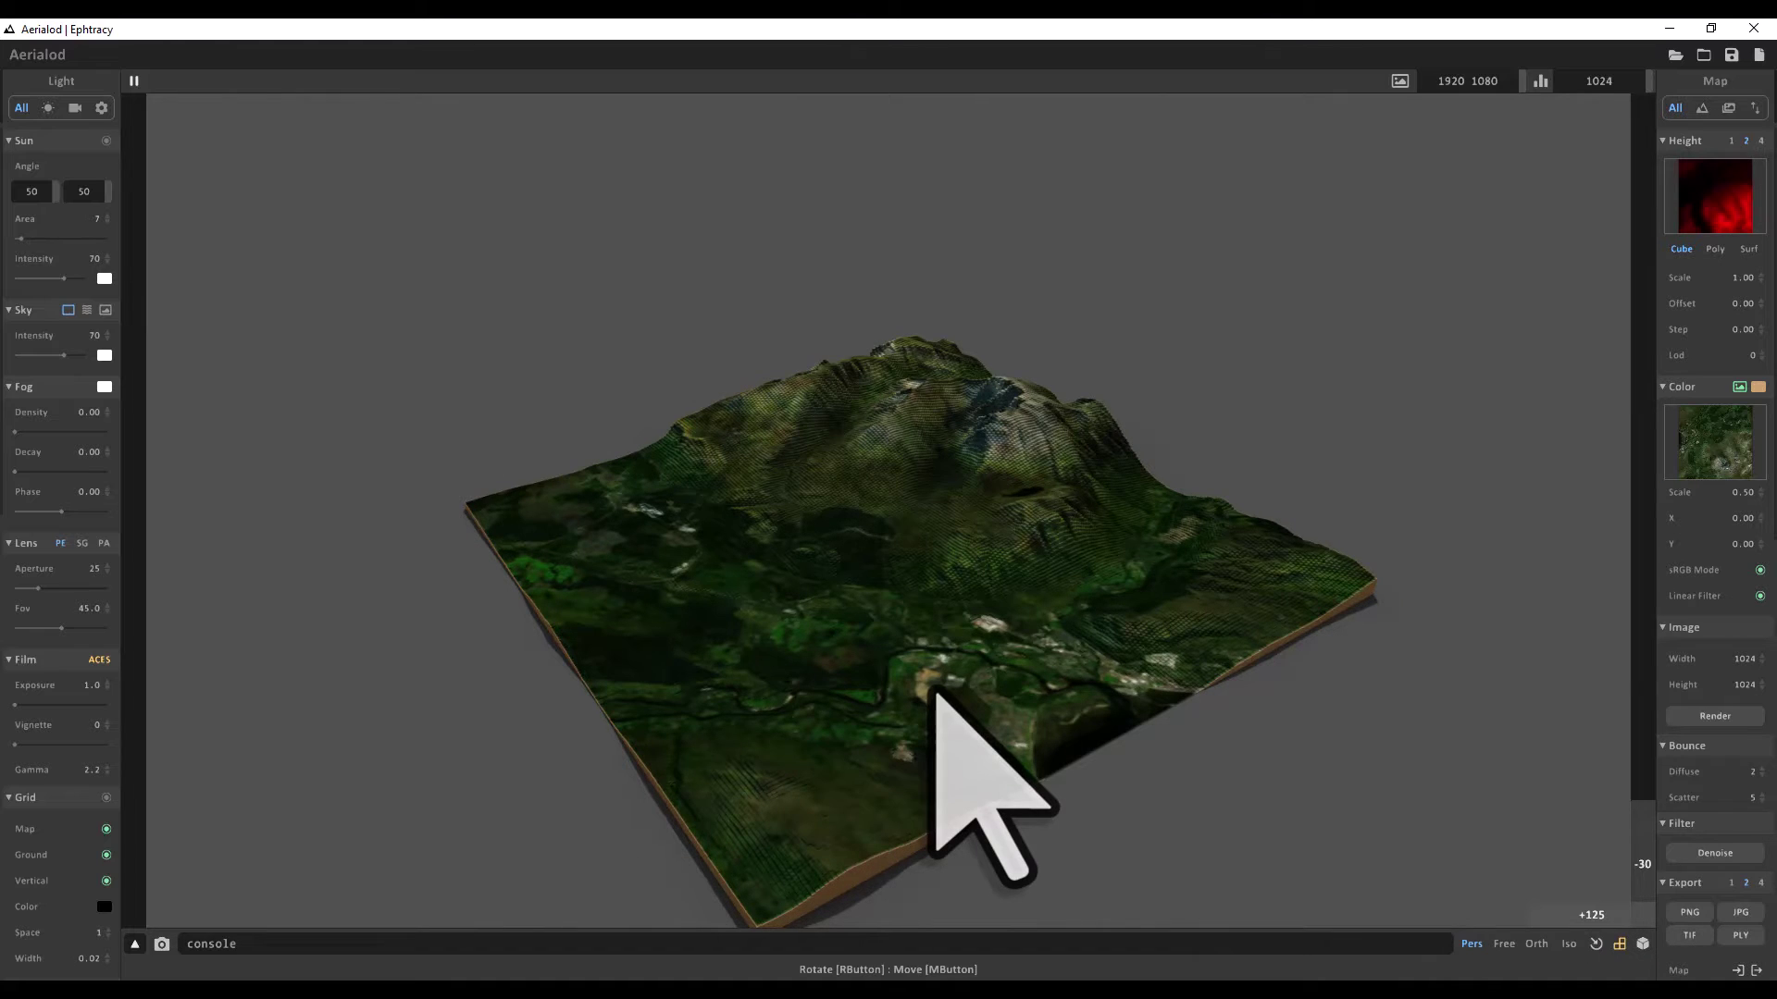
right_drag(935, 690, 907, 529)
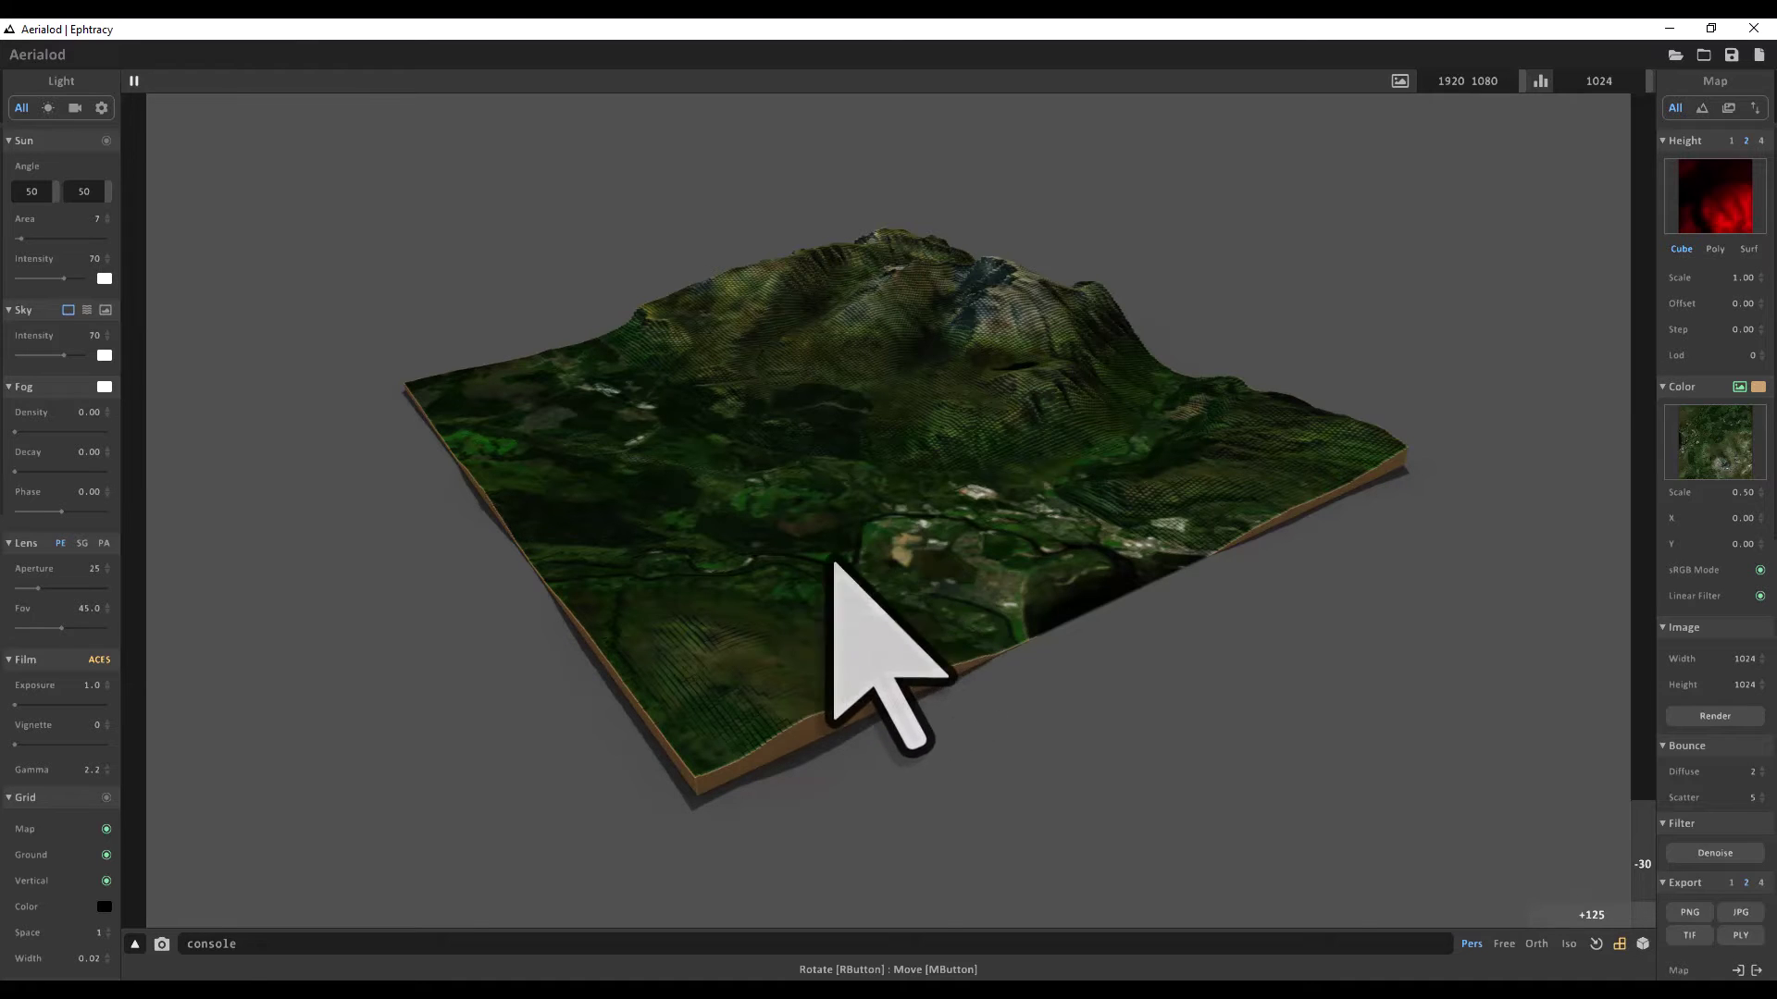
mouse_move(833, 562)
middle_down()
mouse_move(991, 607)
mouse_move(775, 592)
mouse_move(746, 516)
mouse_move(804, 545)
middle_up()
right_drag(805, 546, 801, 583)
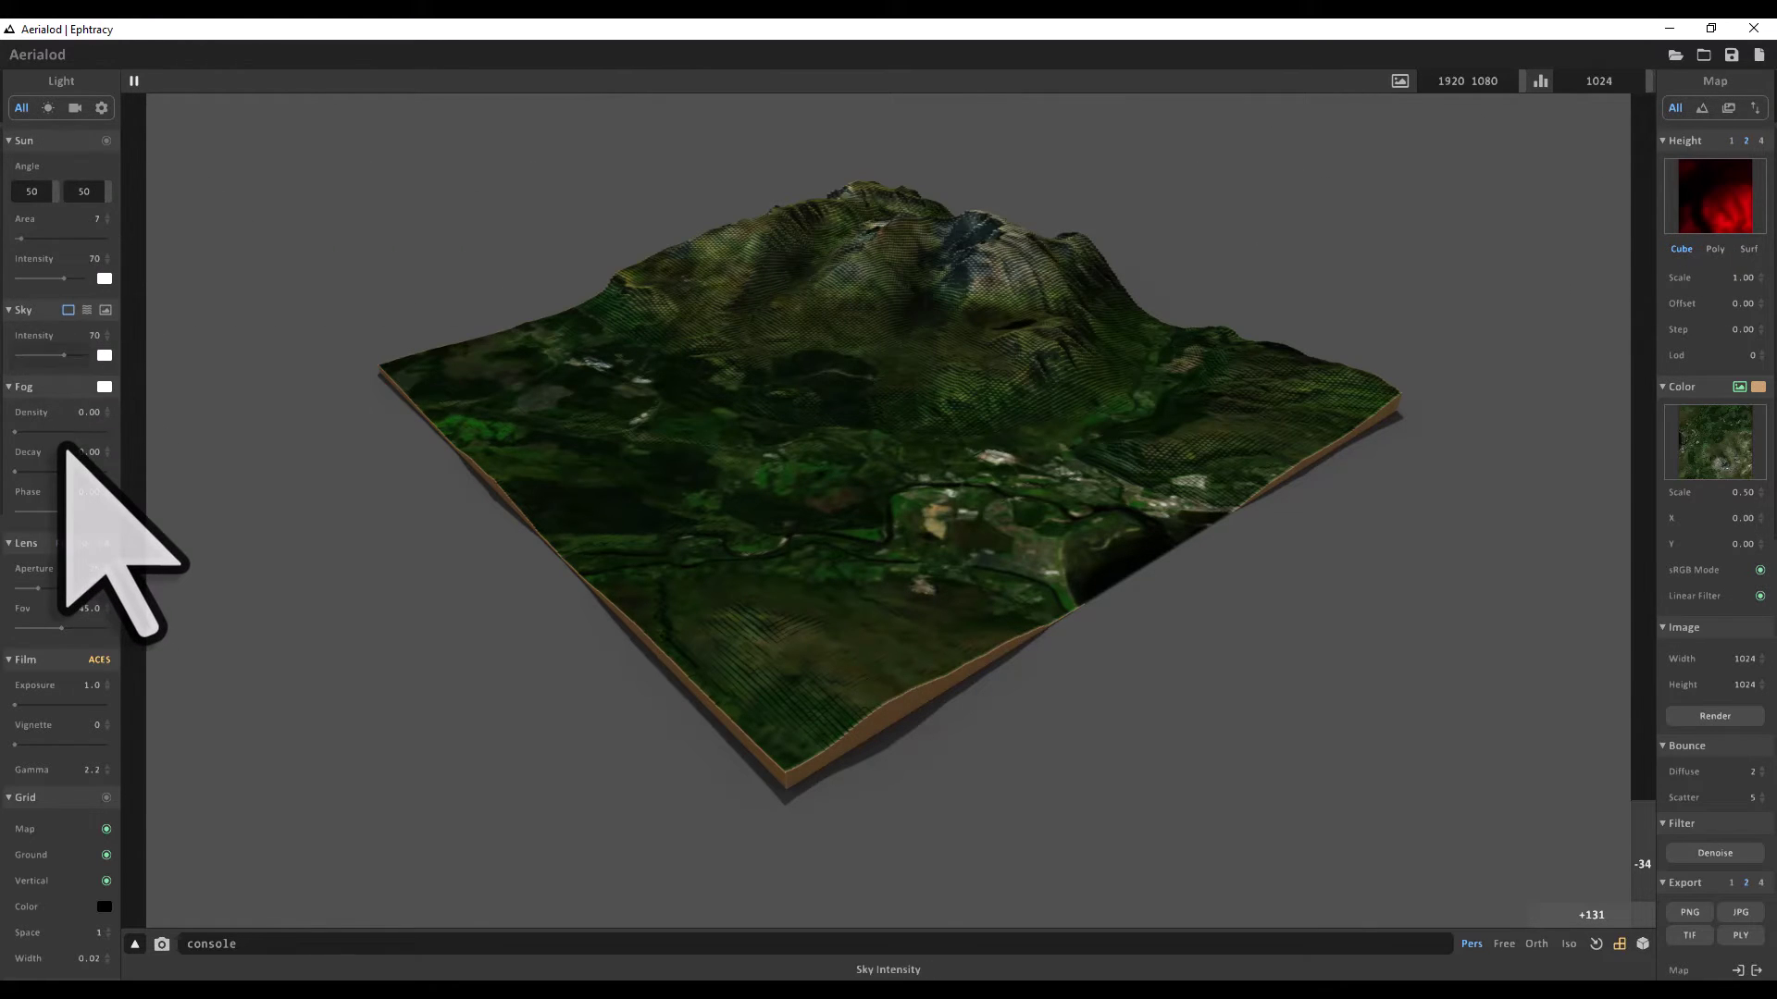
scroll(61, 468, down, 3)
scroll(62, 447, down, 3)
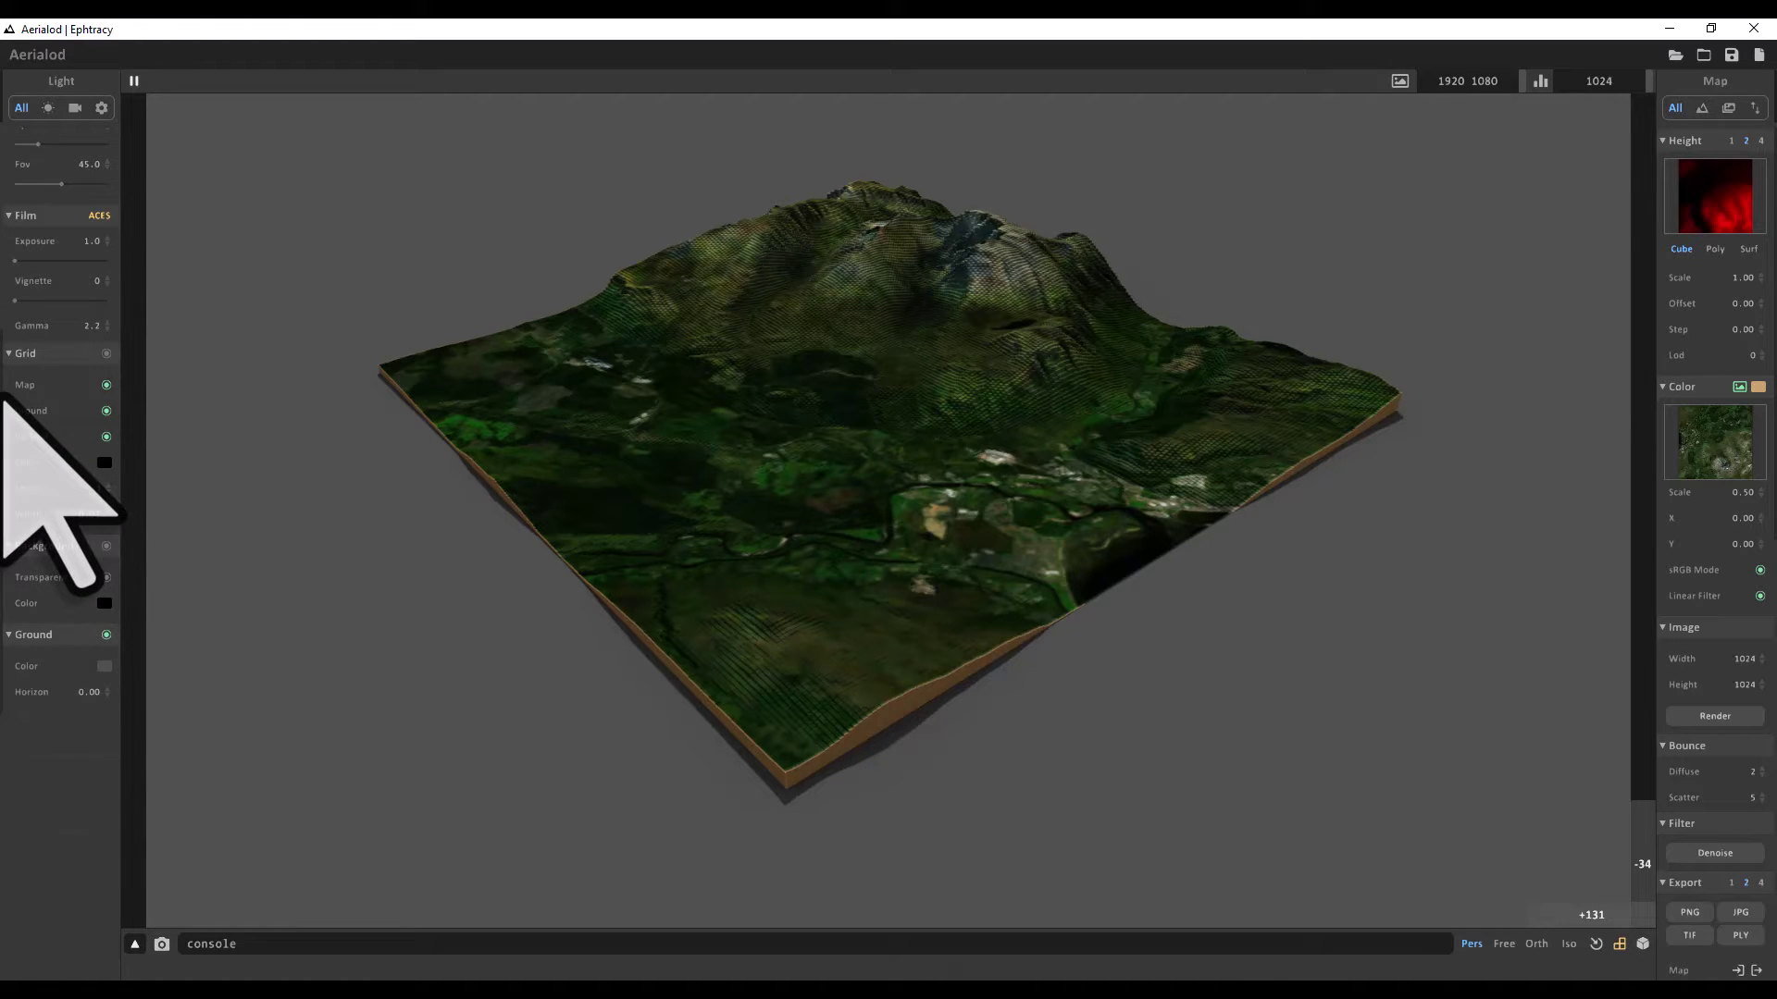
scroll(4, 416, down, 6)
scroll(9, 462, up, 15)
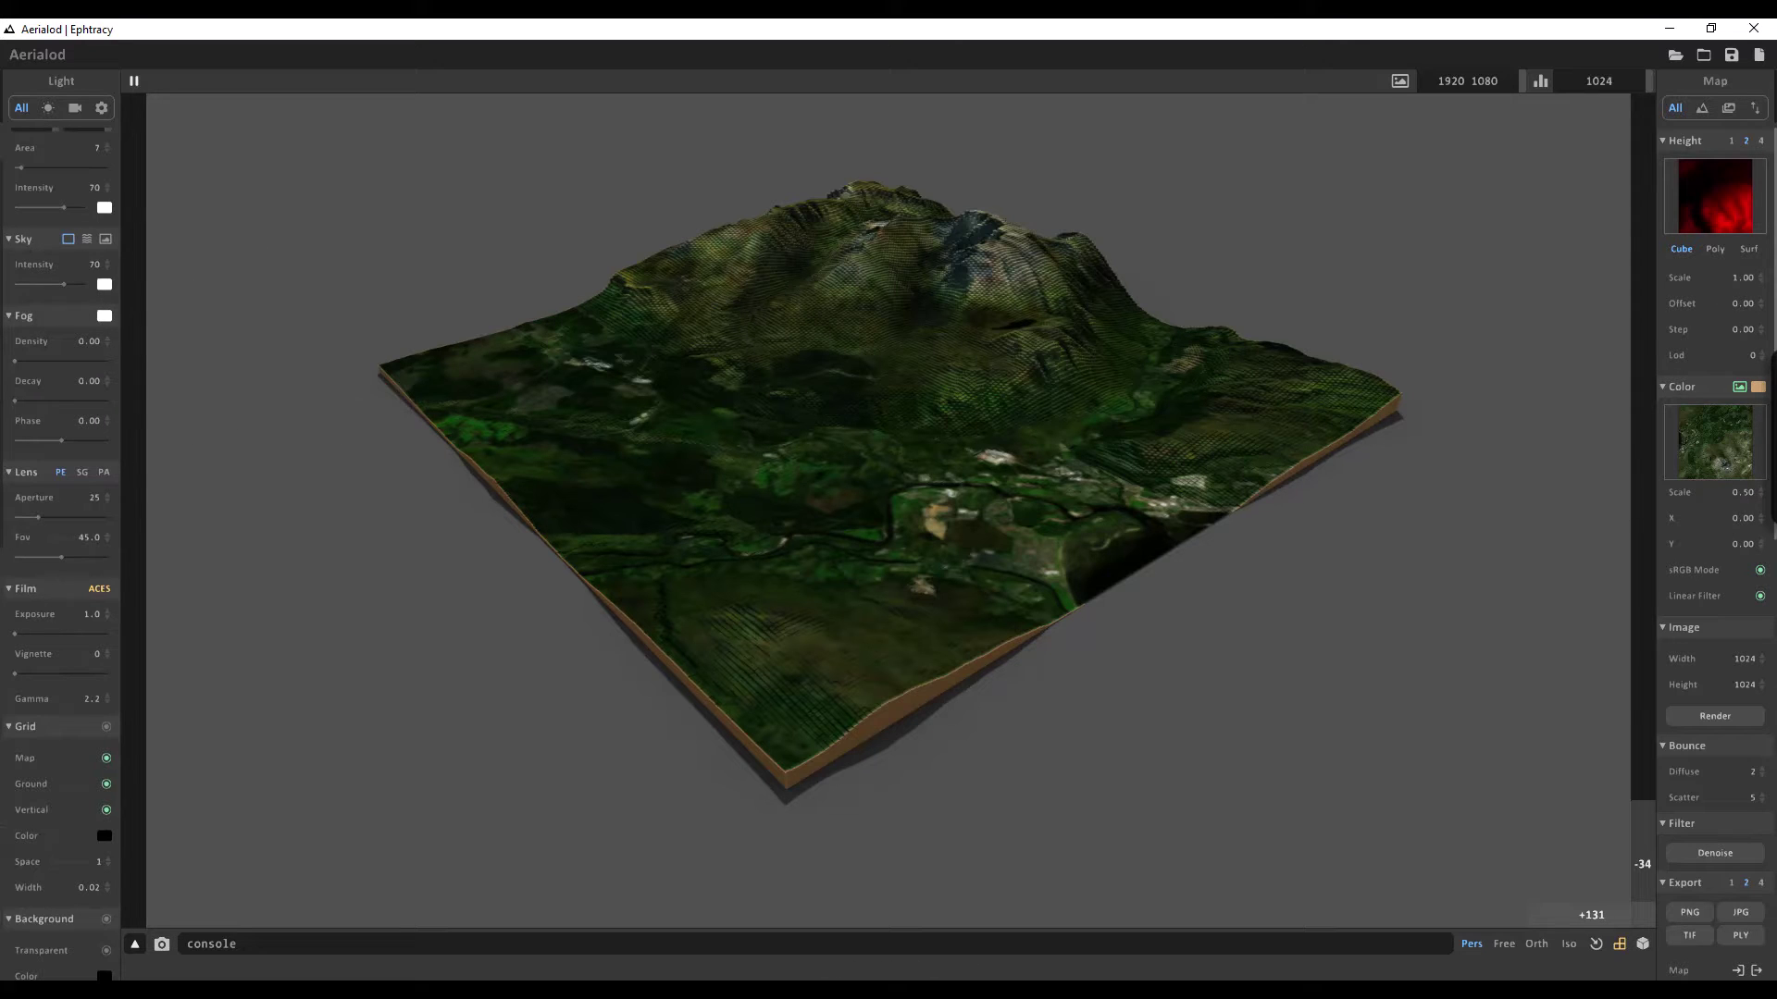
scroll(1717, 555, down, 5)
scroll(1717, 556, up, 5)
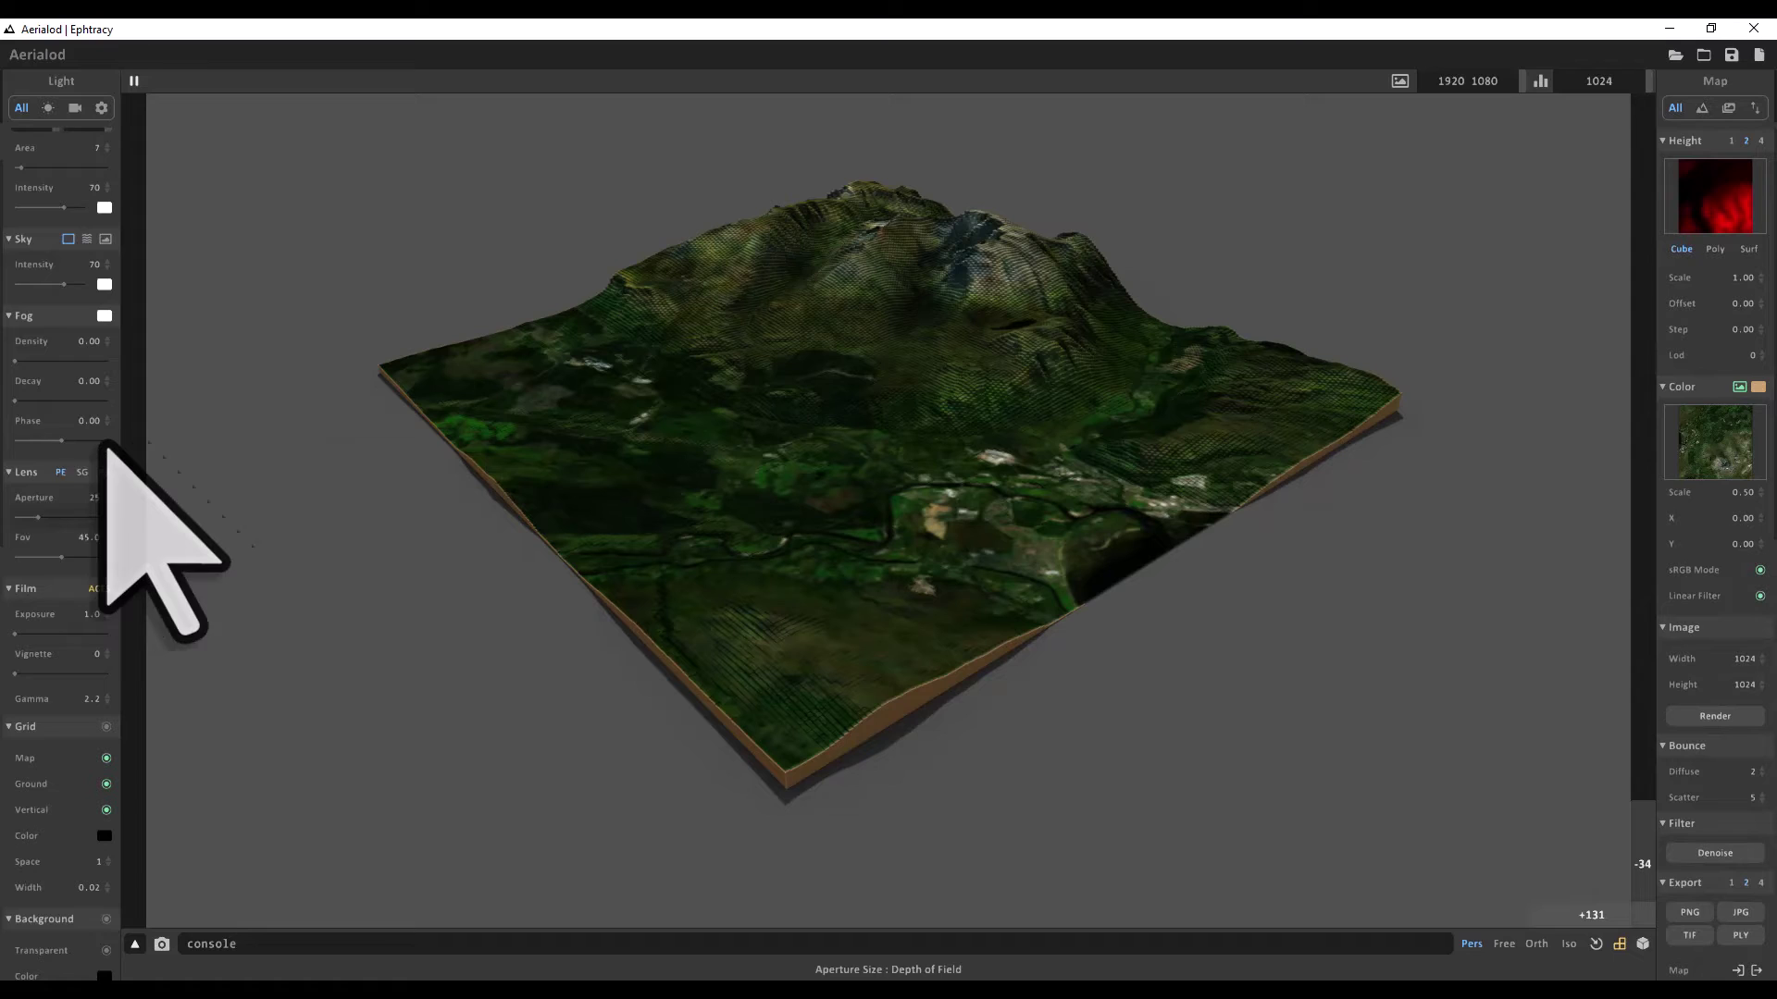
scroll(54, 448, down, 5)
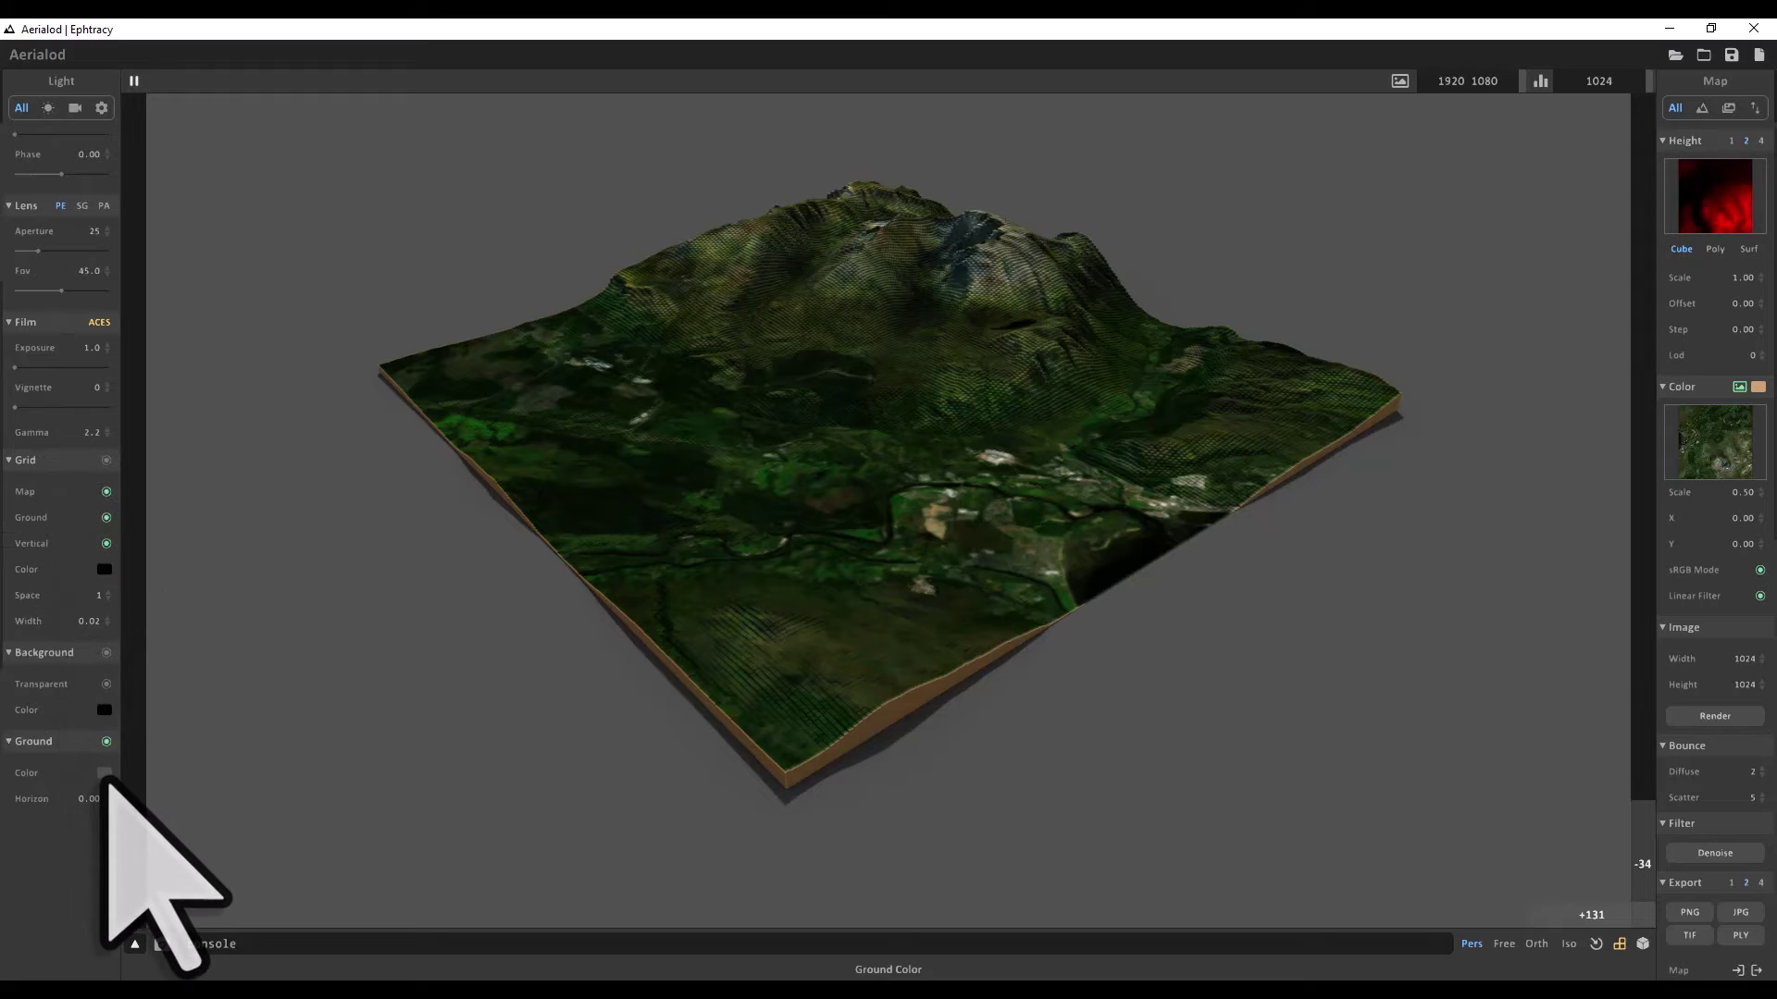
- Set the Ground Color to near-white grey with V at 253 and saturation 0
click(104, 773)
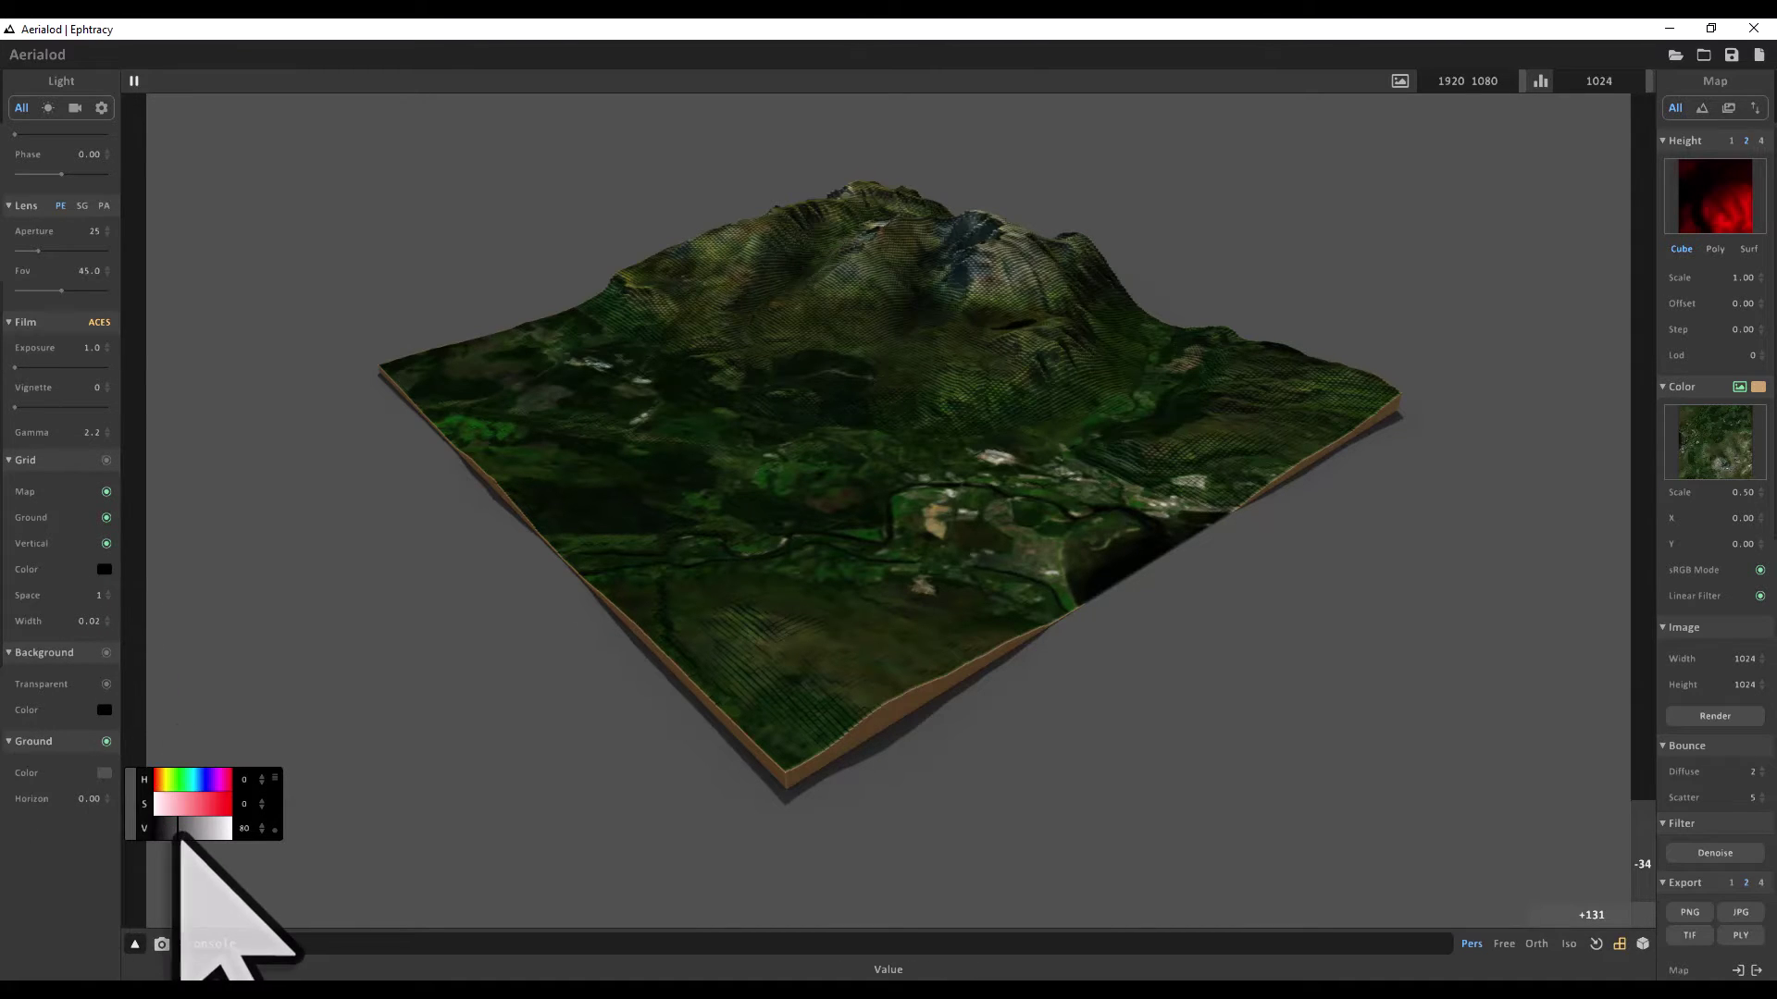
drag(180, 830, 218, 832)
drag(163, 779, 205, 806)
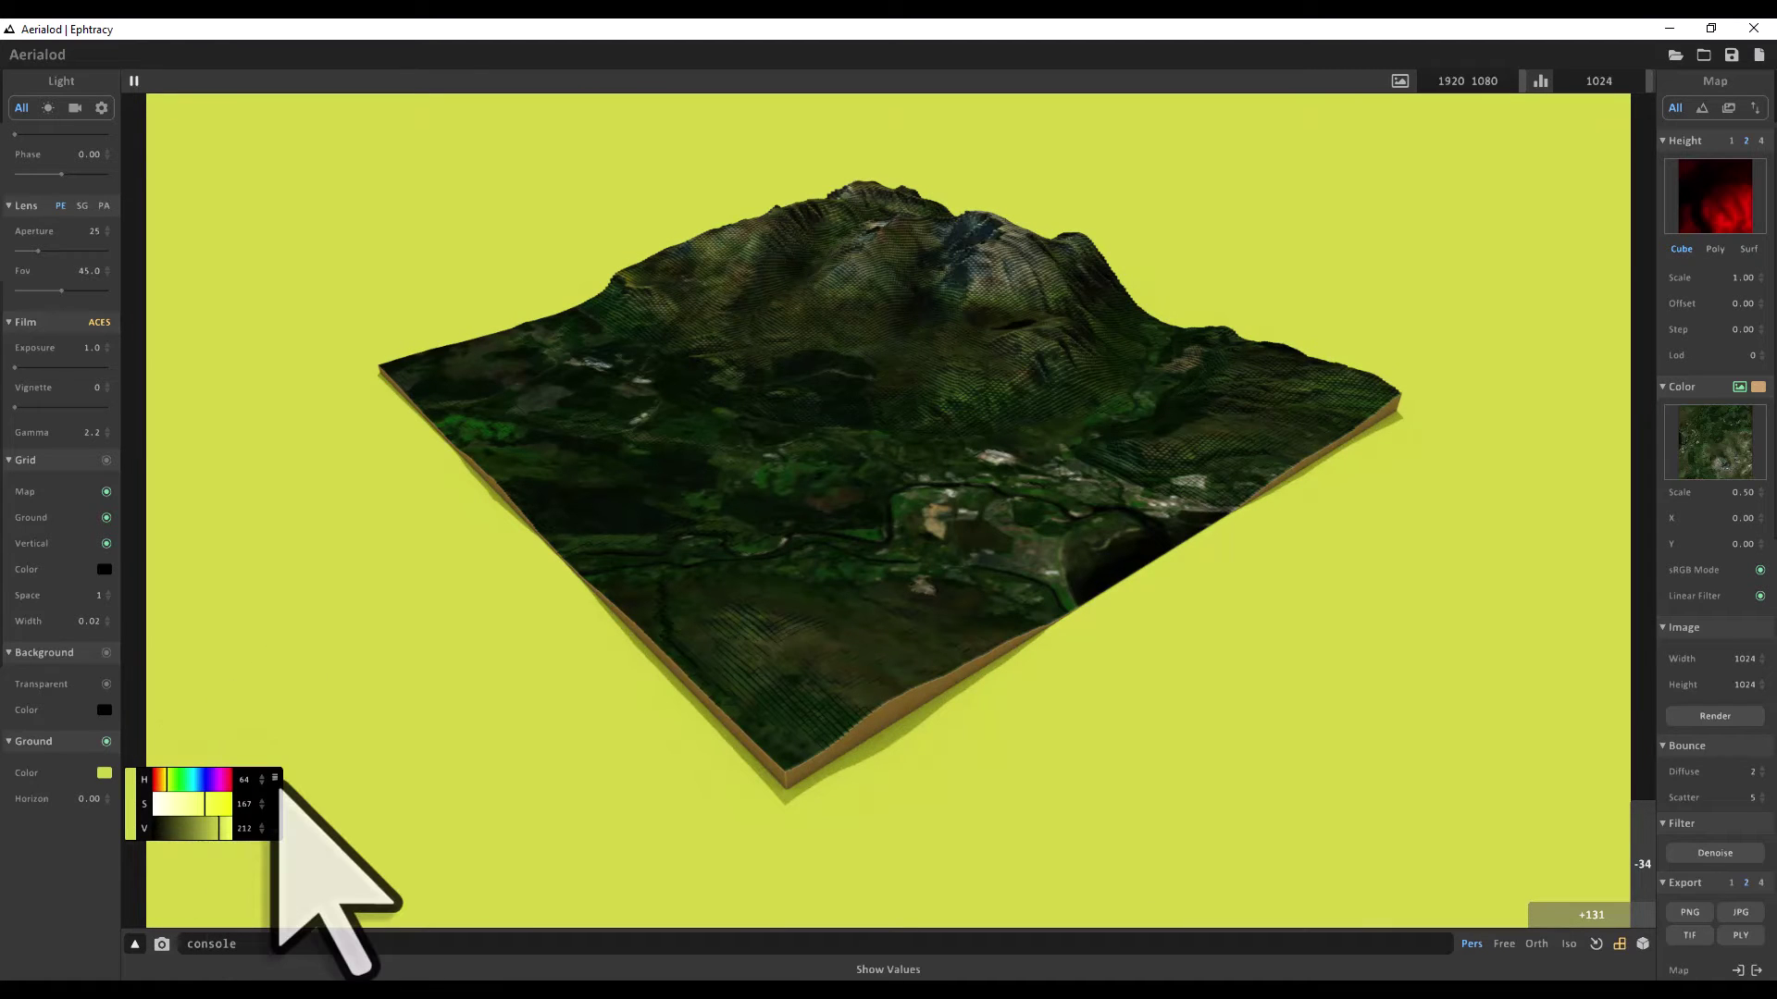
click(275, 778)
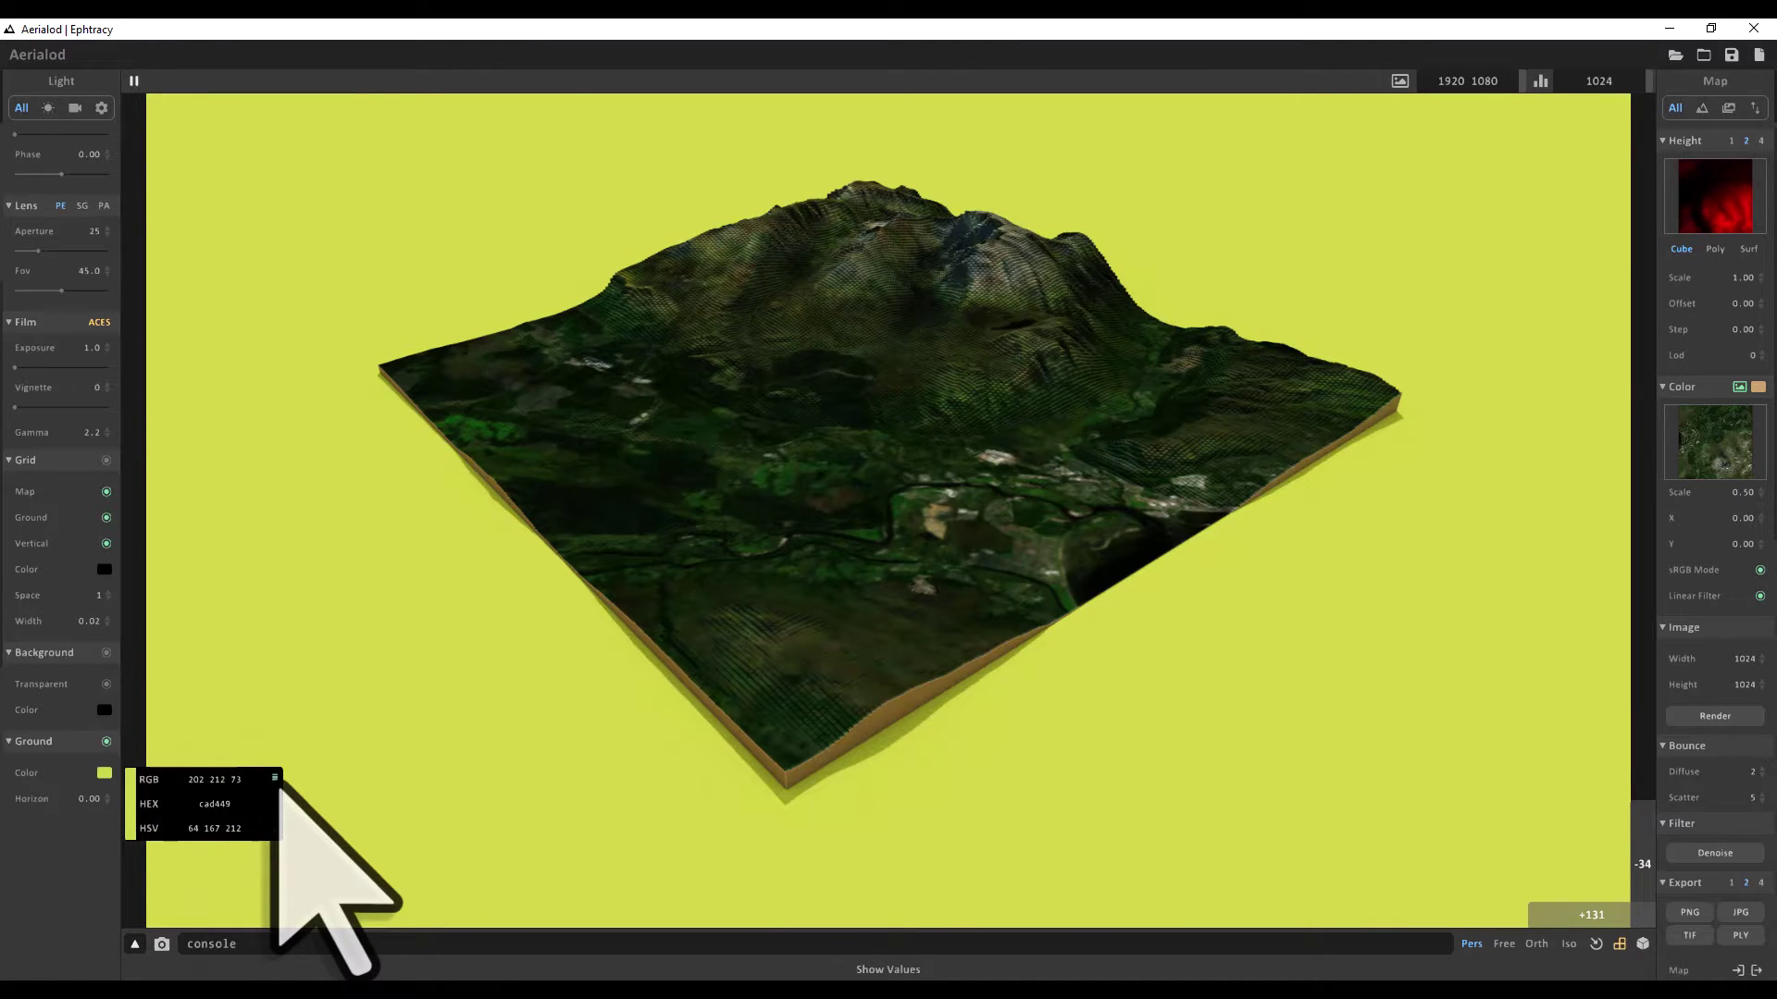
double_click(222, 812)
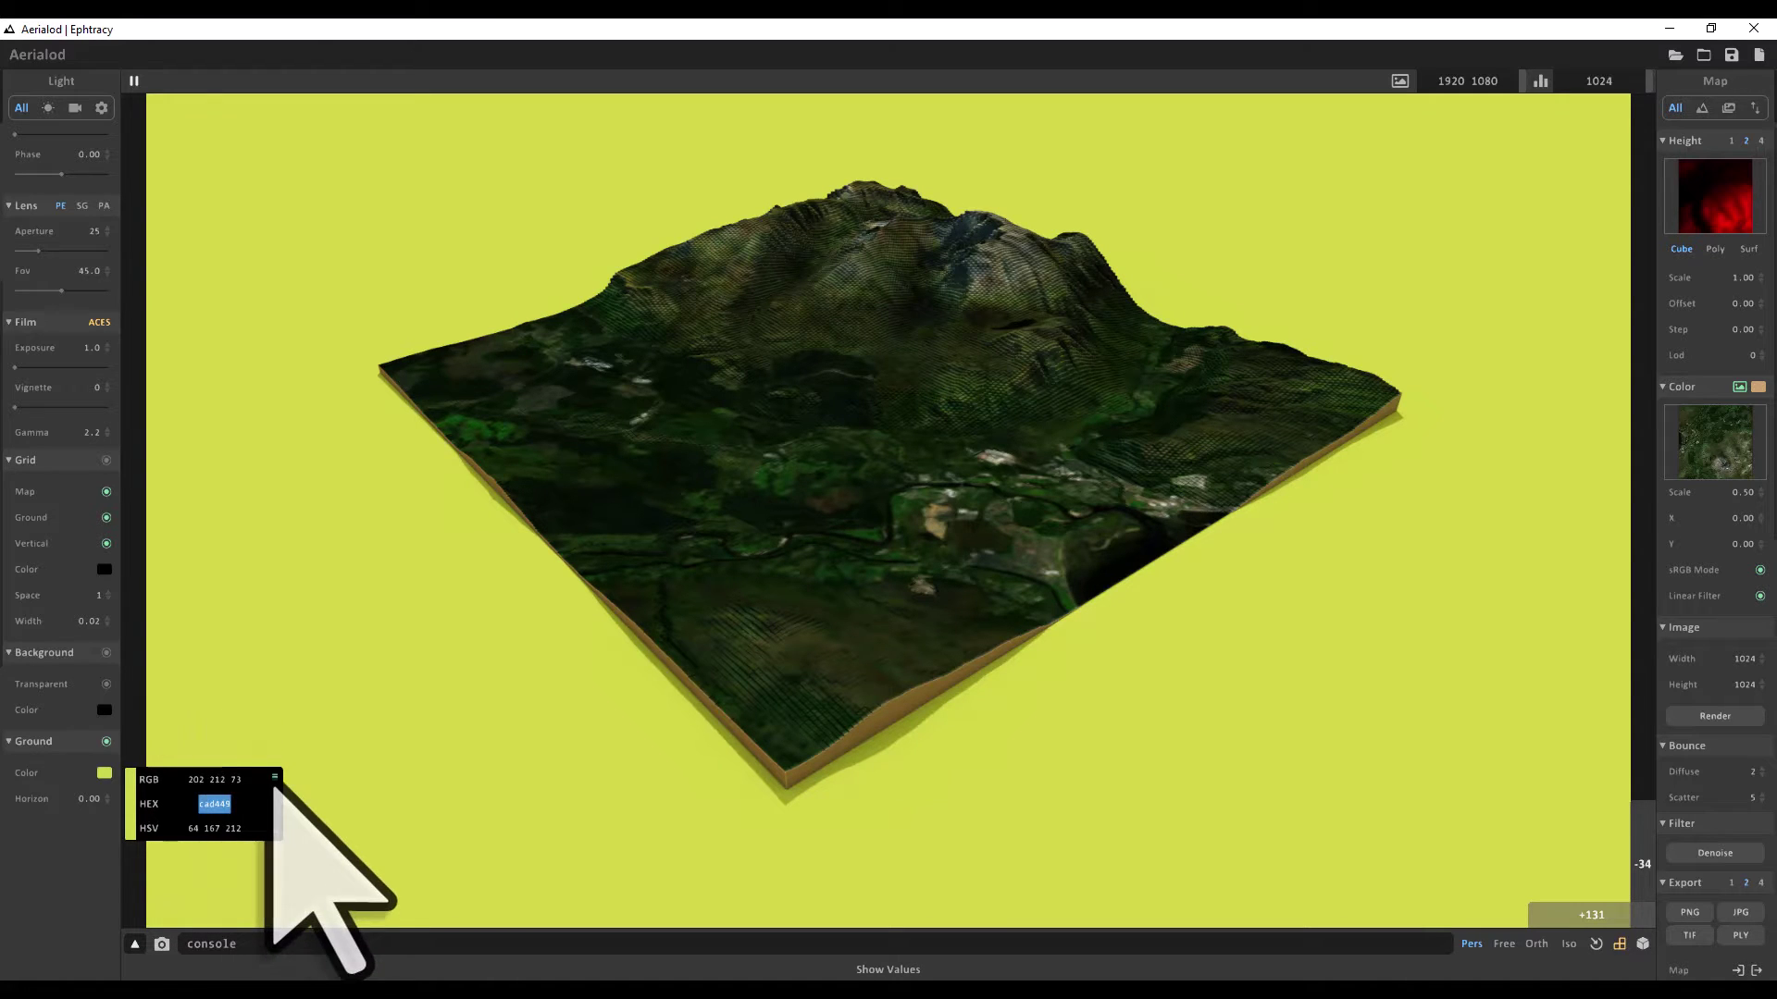
click(275, 828)
drag(205, 806, 152, 806)
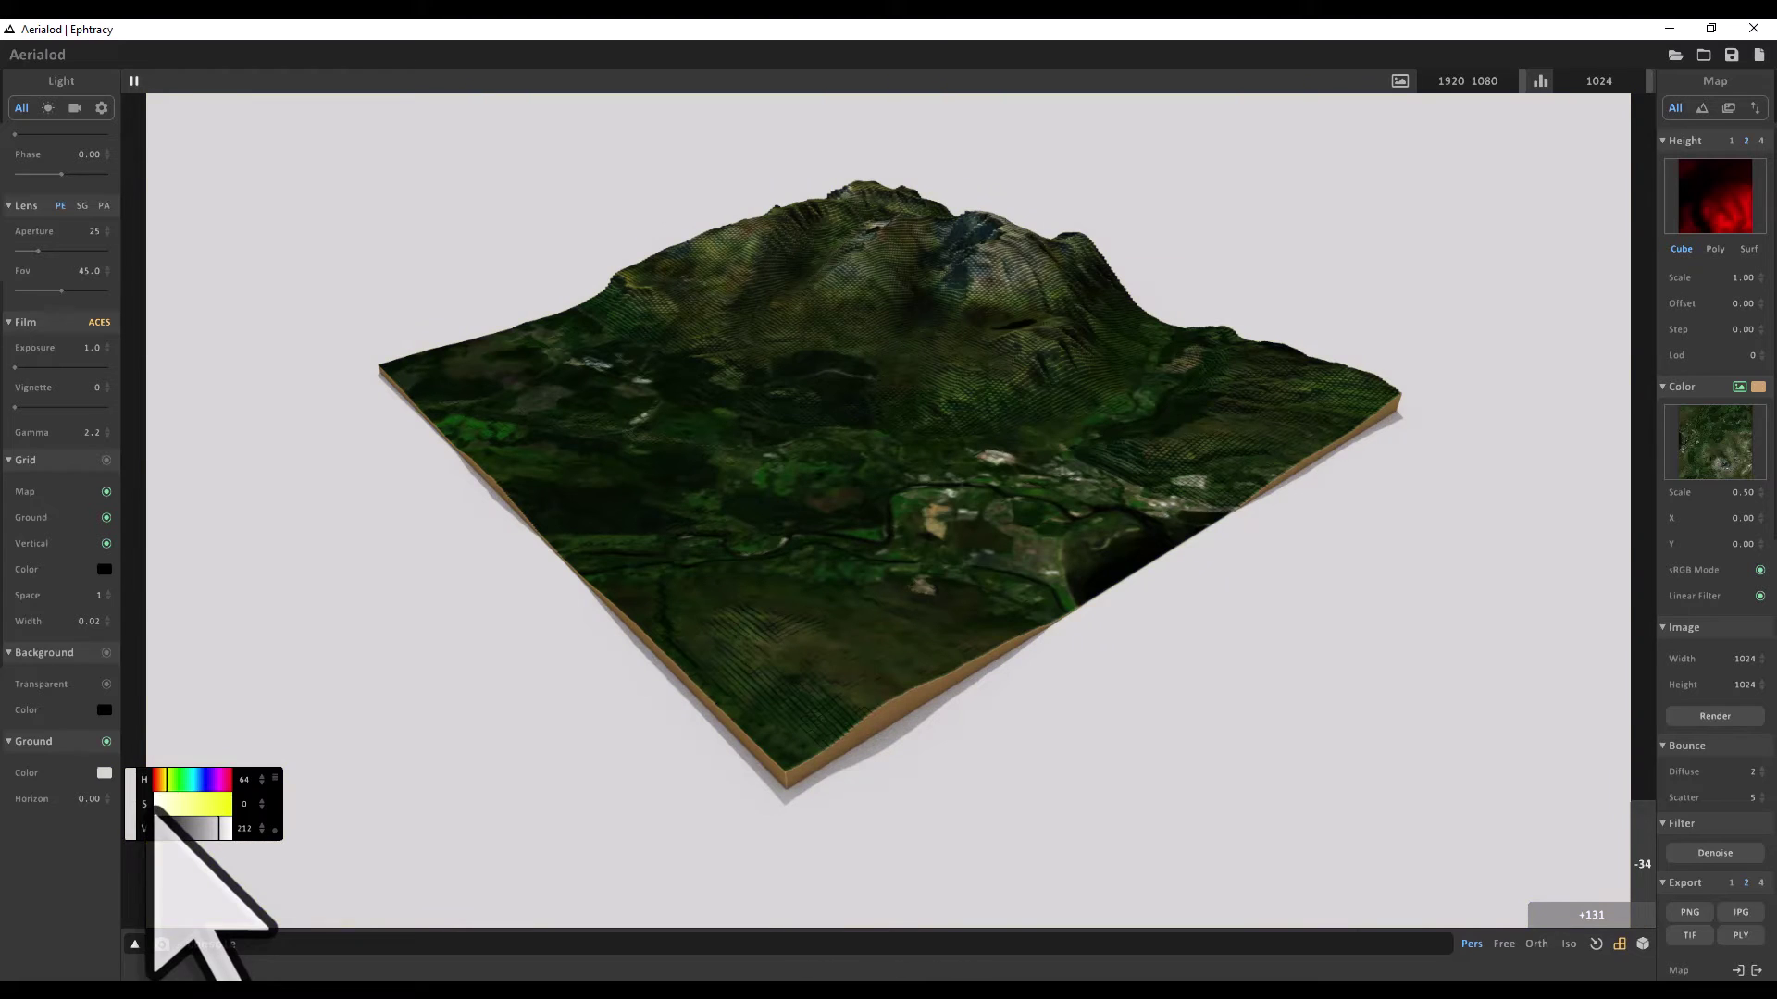
click(157, 842)
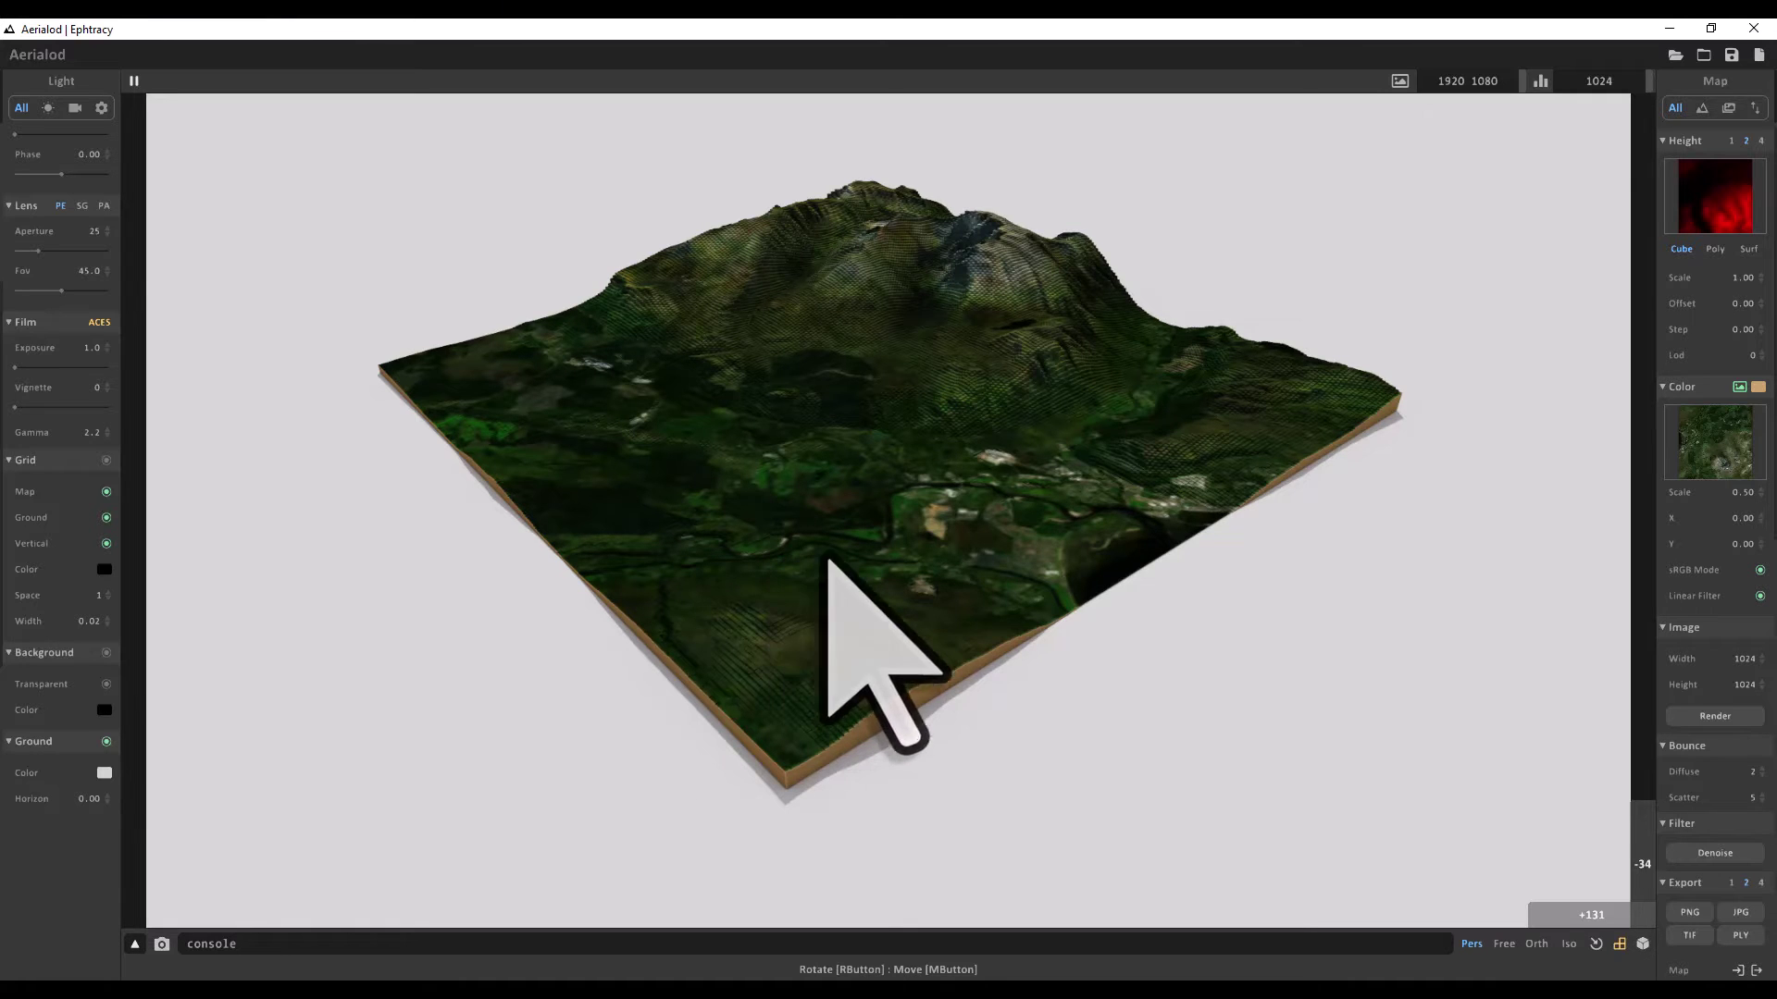
- Briefly preview the terrain without the satellite texture, then orbit to a low side view
click(1740, 388)
click(1741, 387)
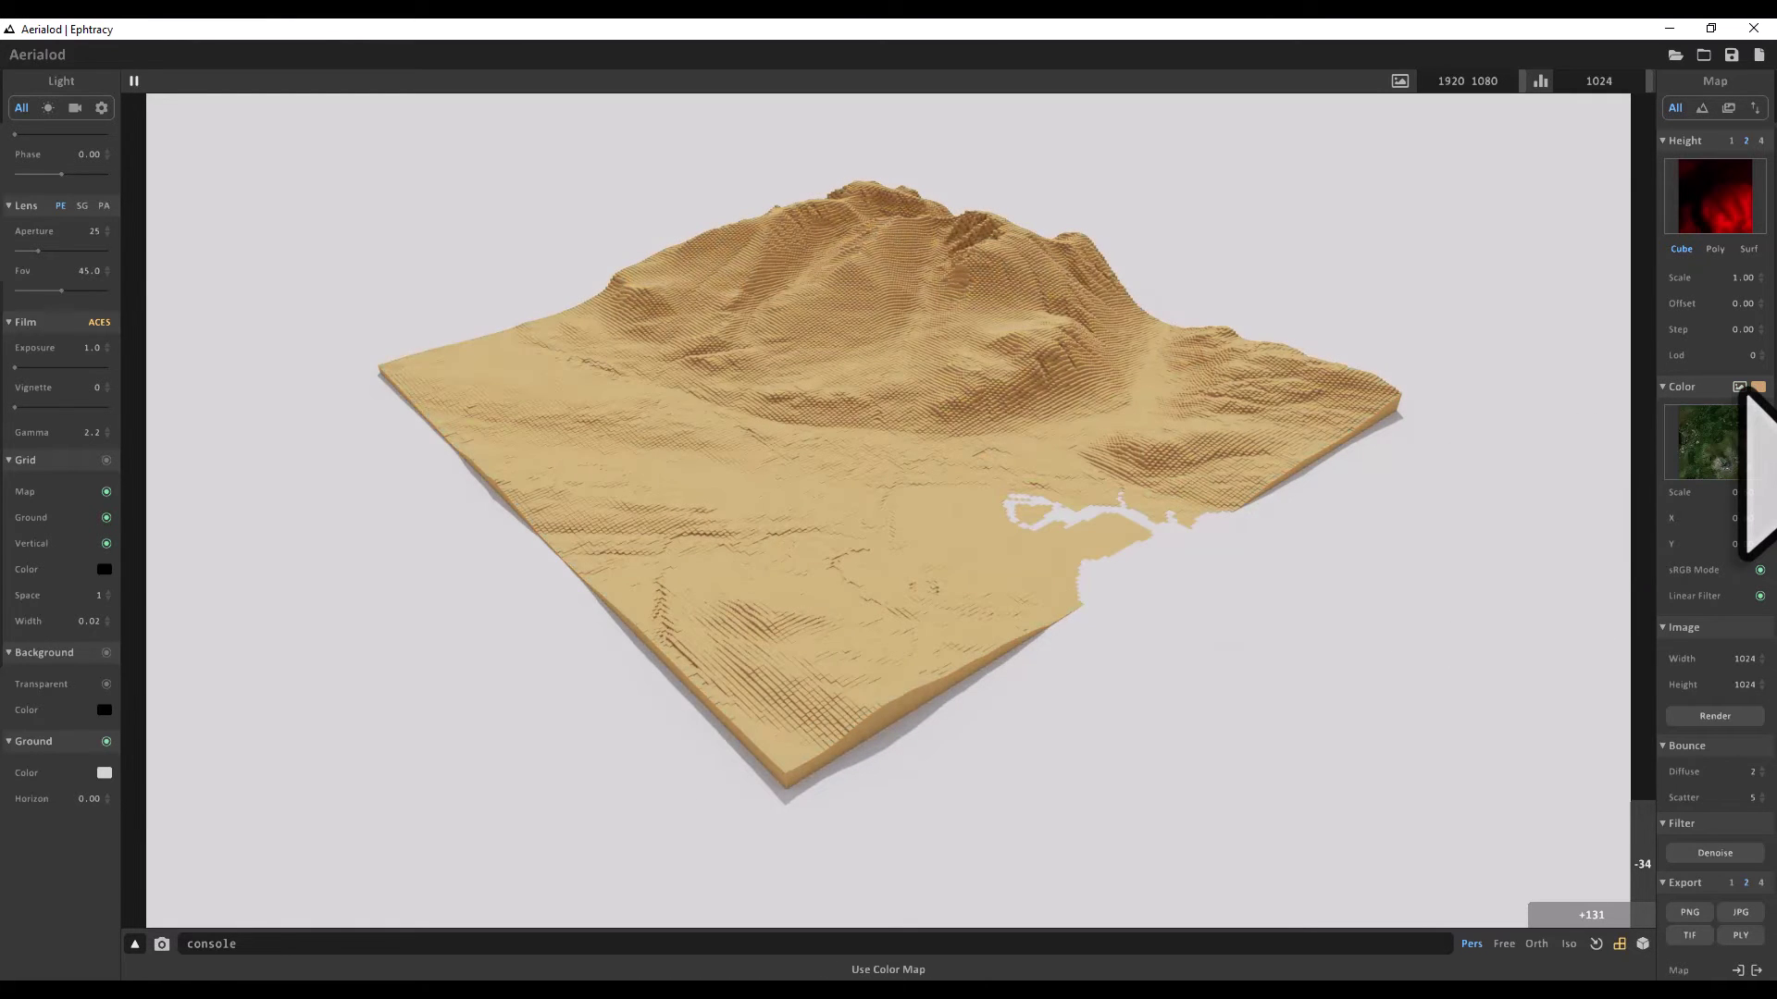
click(1741, 388)
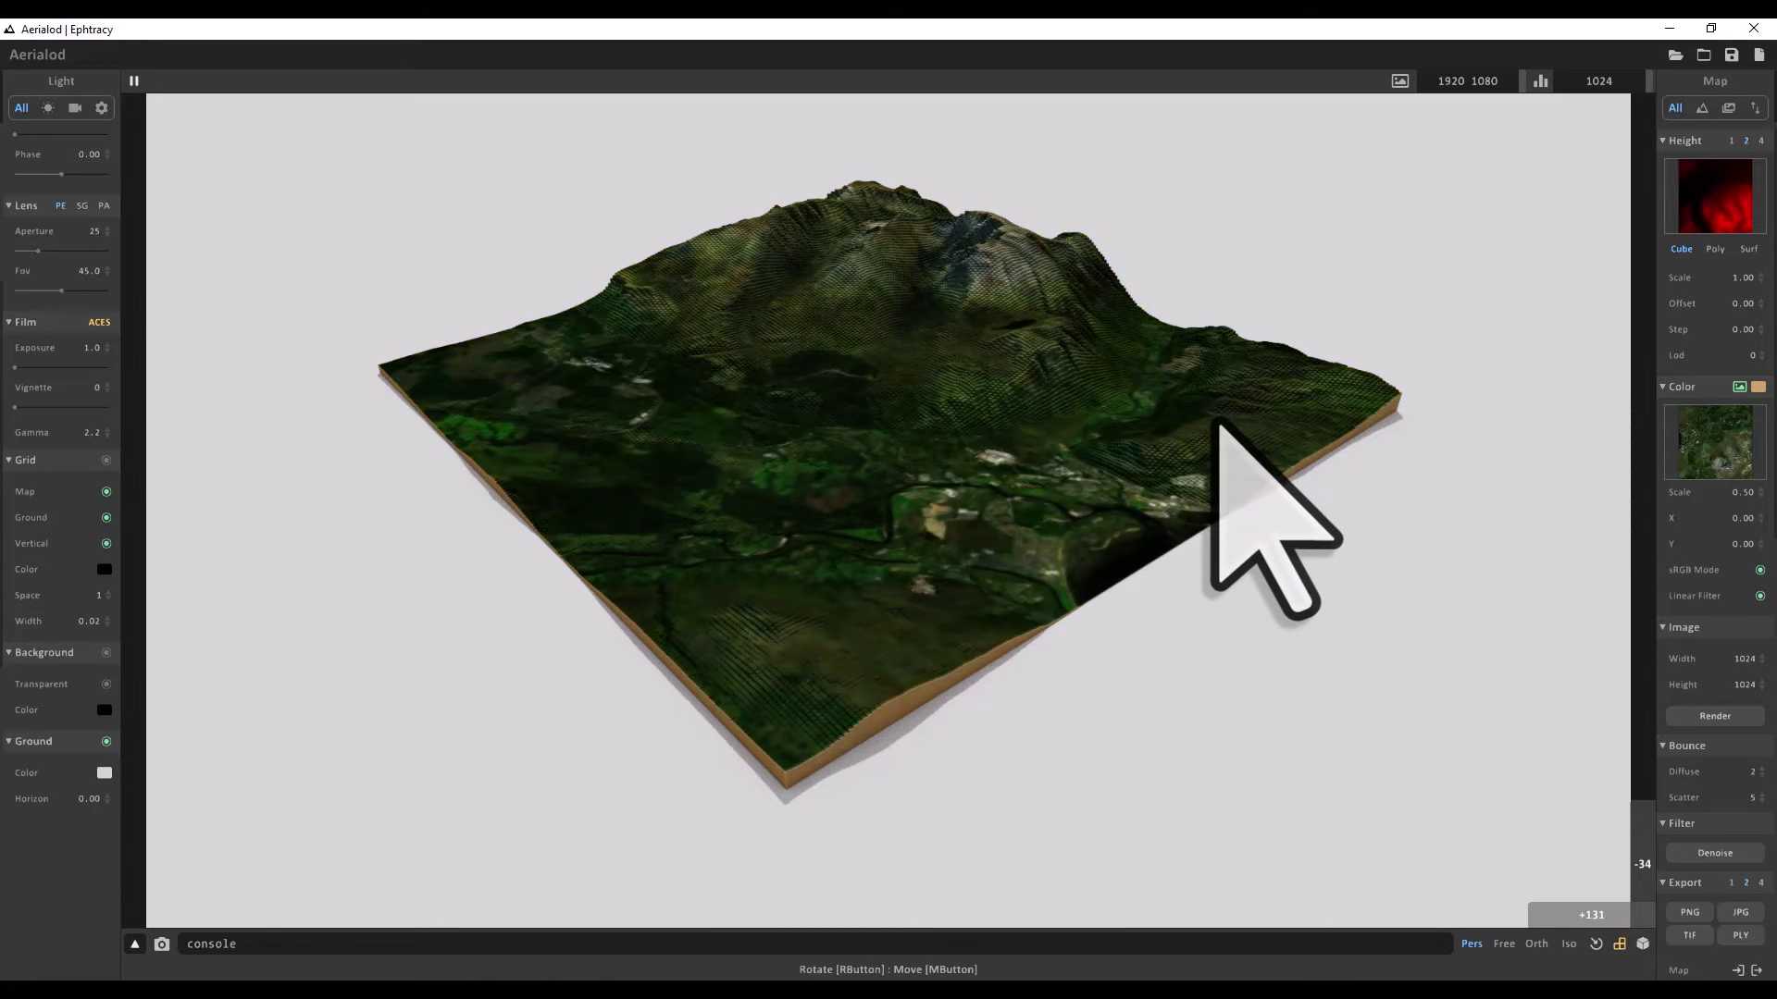
right_drag(1209, 543, 907, 567)
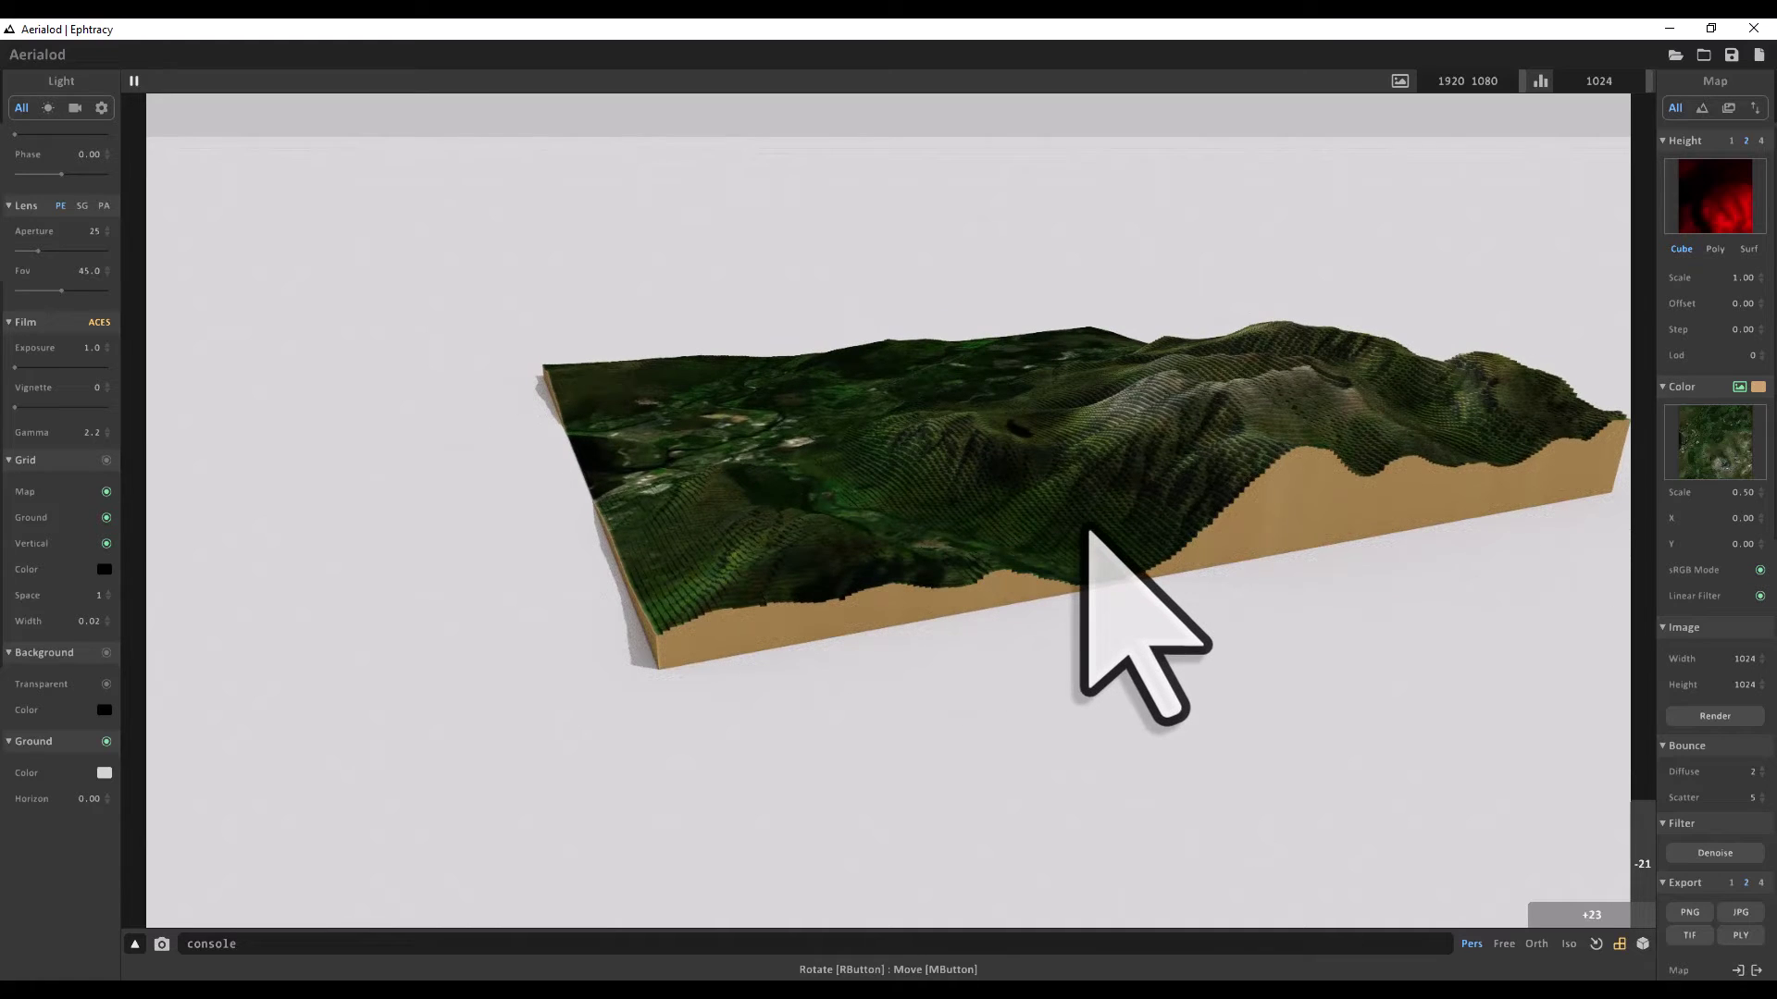
right_drag(1084, 533, 988, 545)
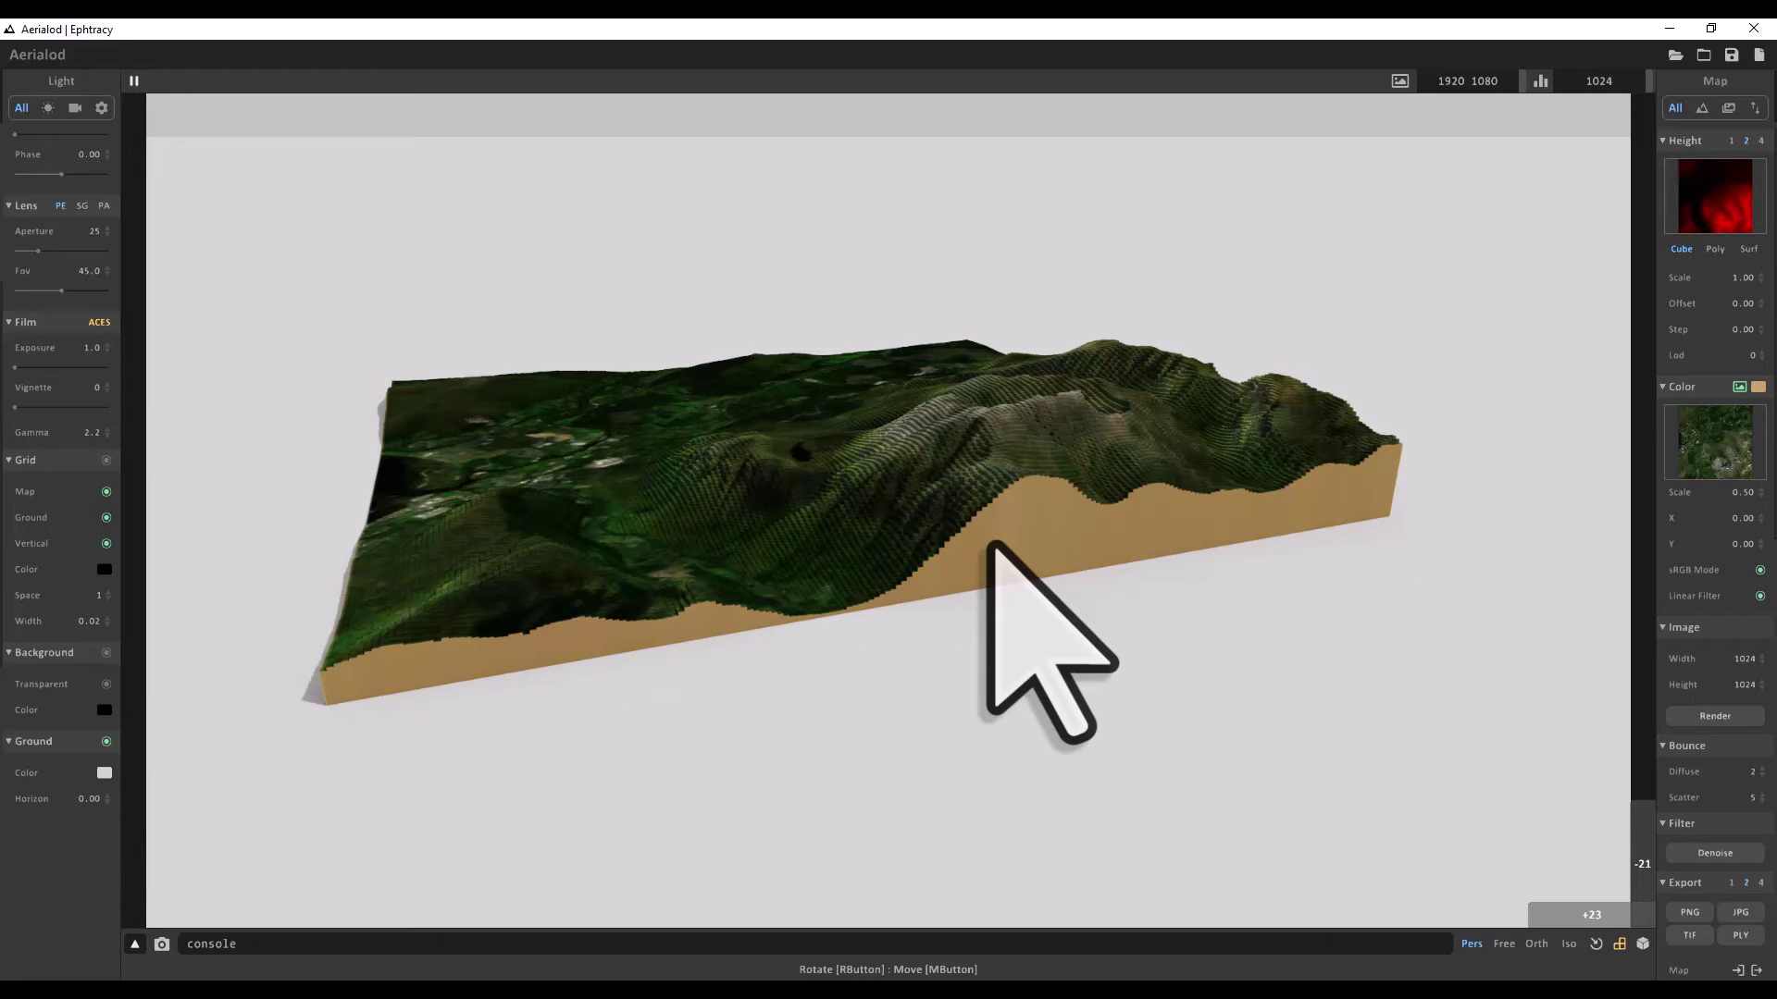
- Turn off the satellite texture and make the terrain base colour paler by lowering its saturation
click(1740, 387)
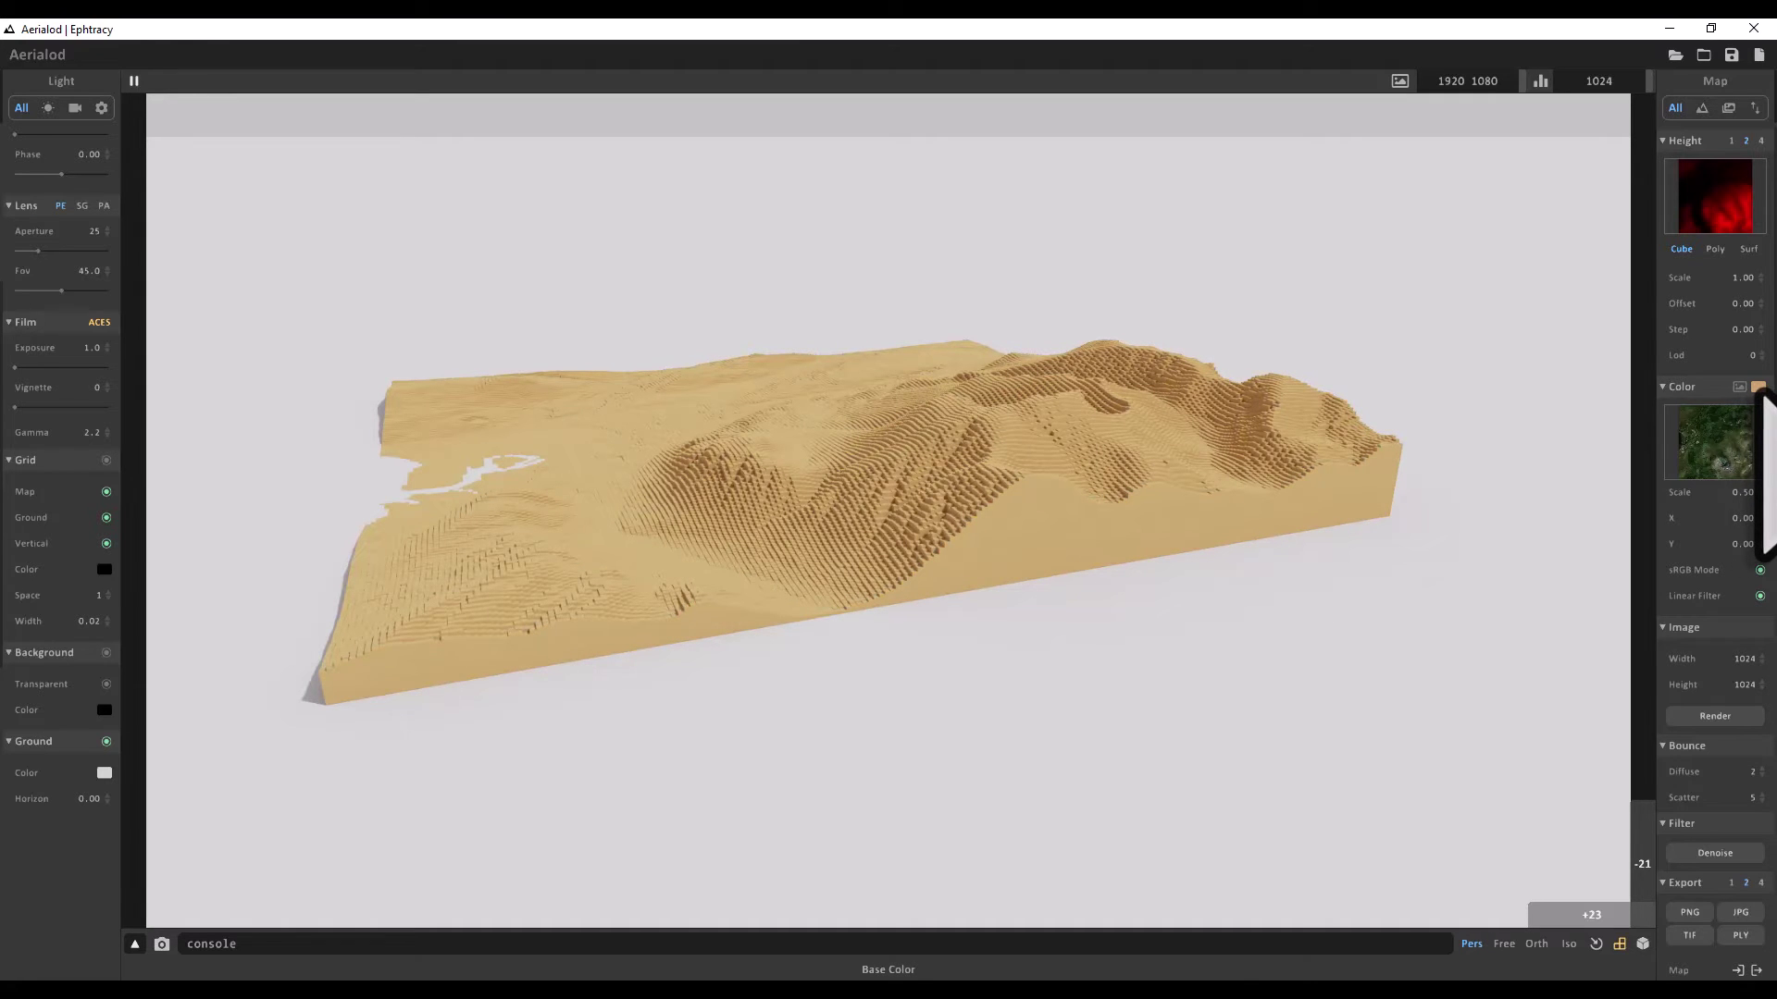
click(1757, 387)
click(1626, 419)
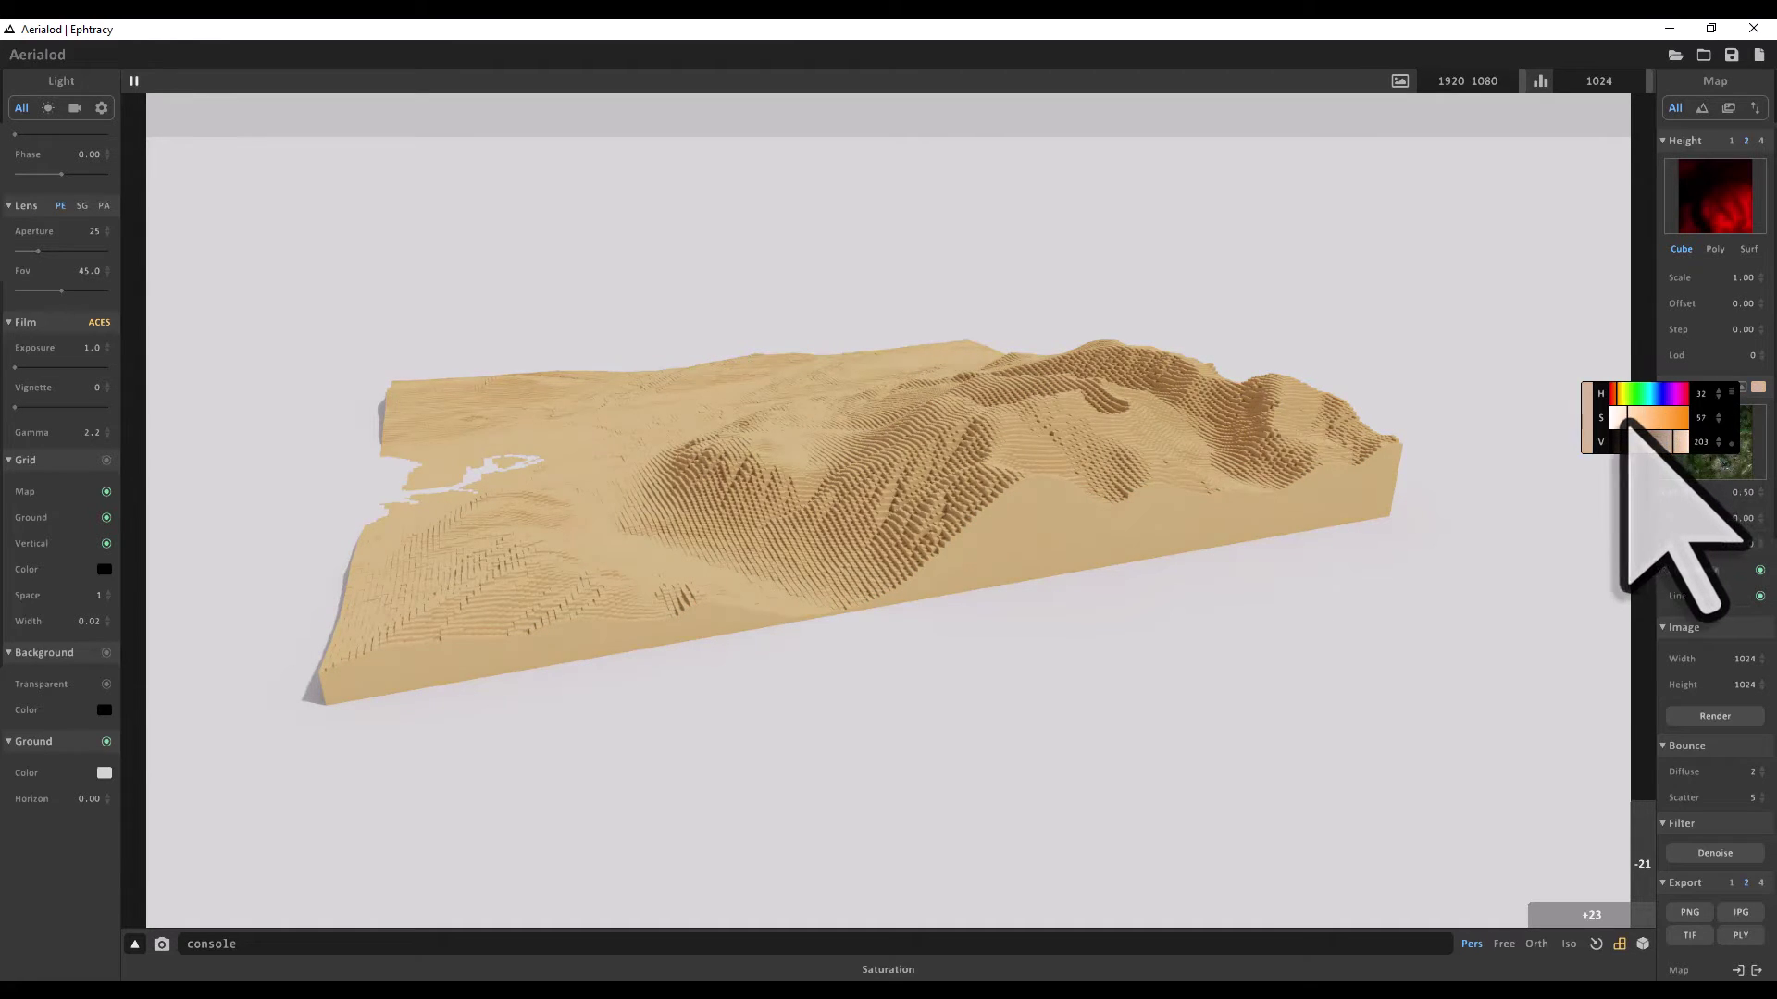
drag(1626, 419, 1621, 419)
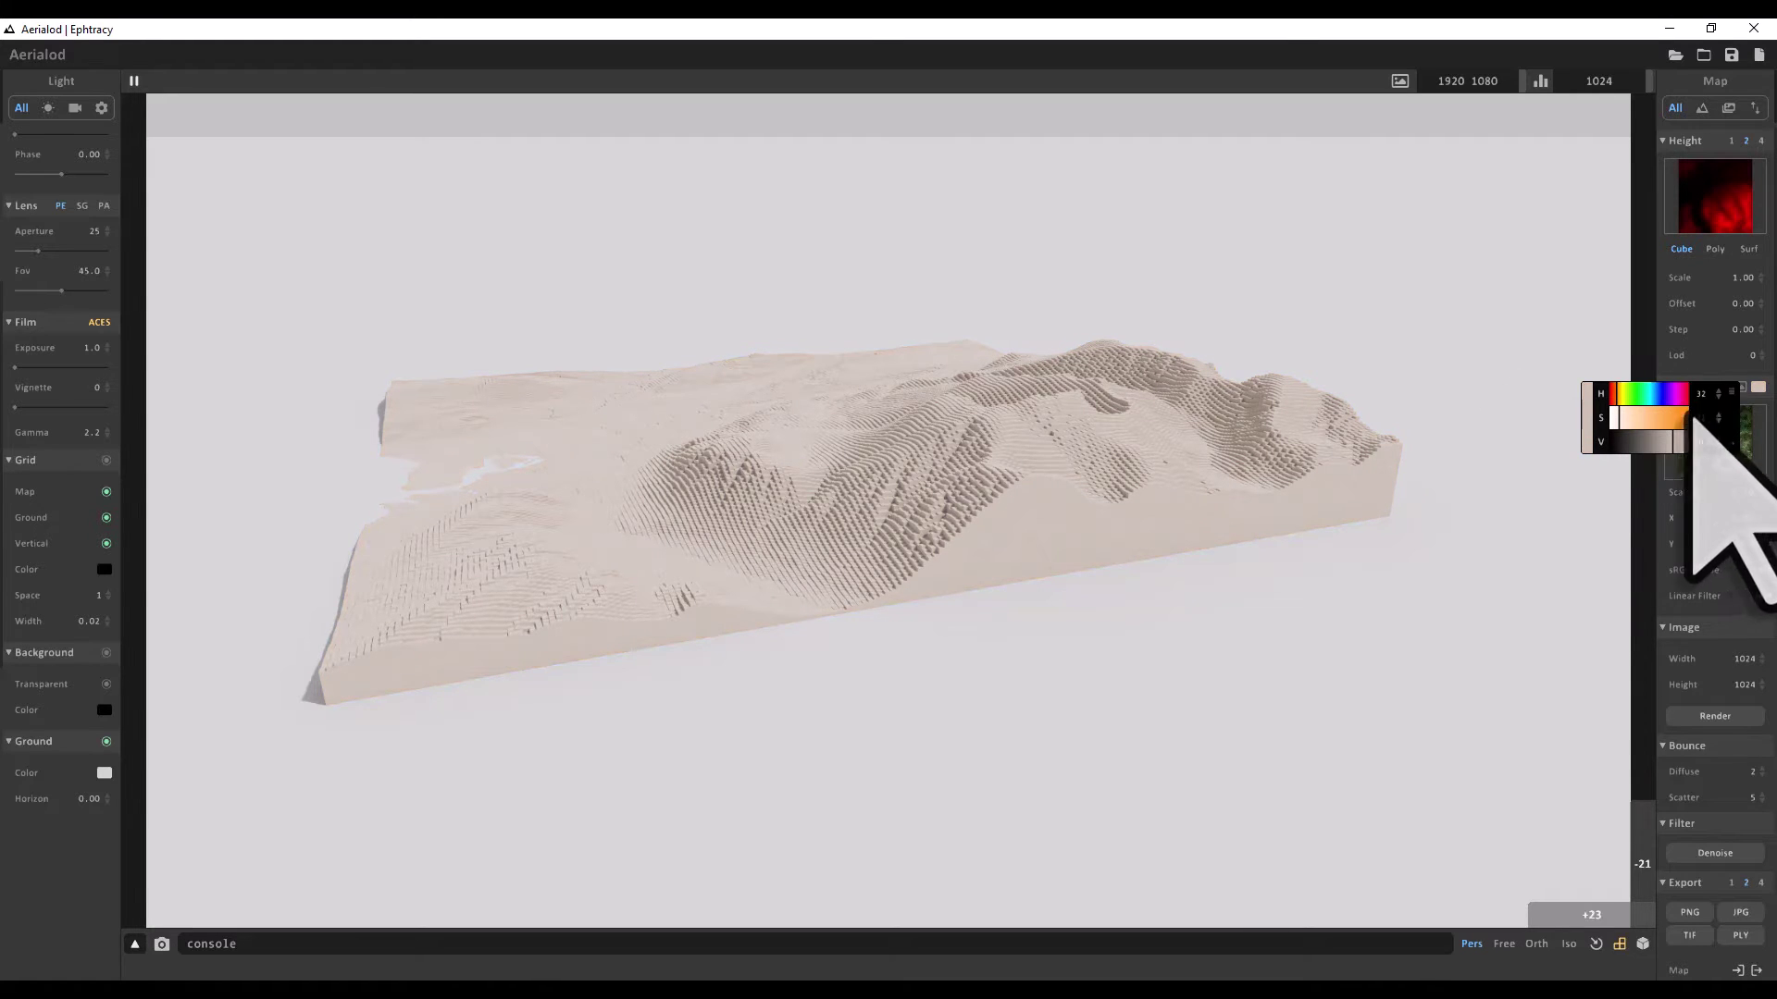
click(1740, 387)
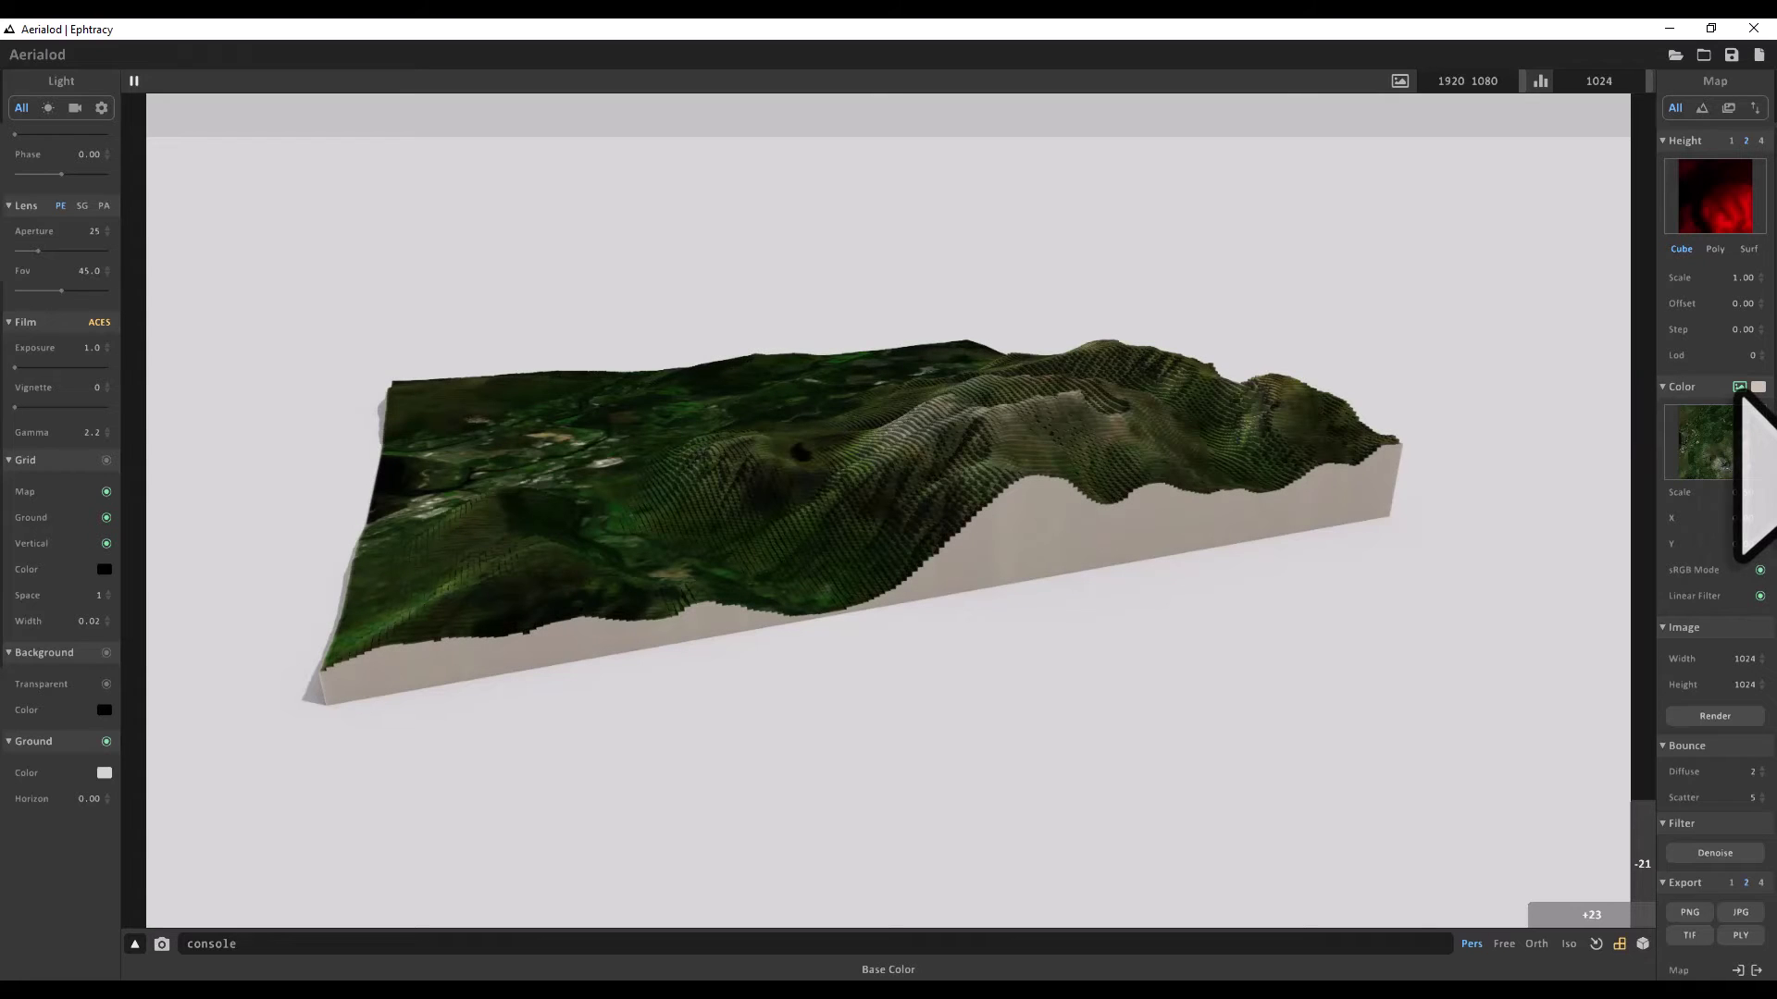
- Raise the base colour's value to 250 so the block's side walls turn near-white
click(1758, 386)
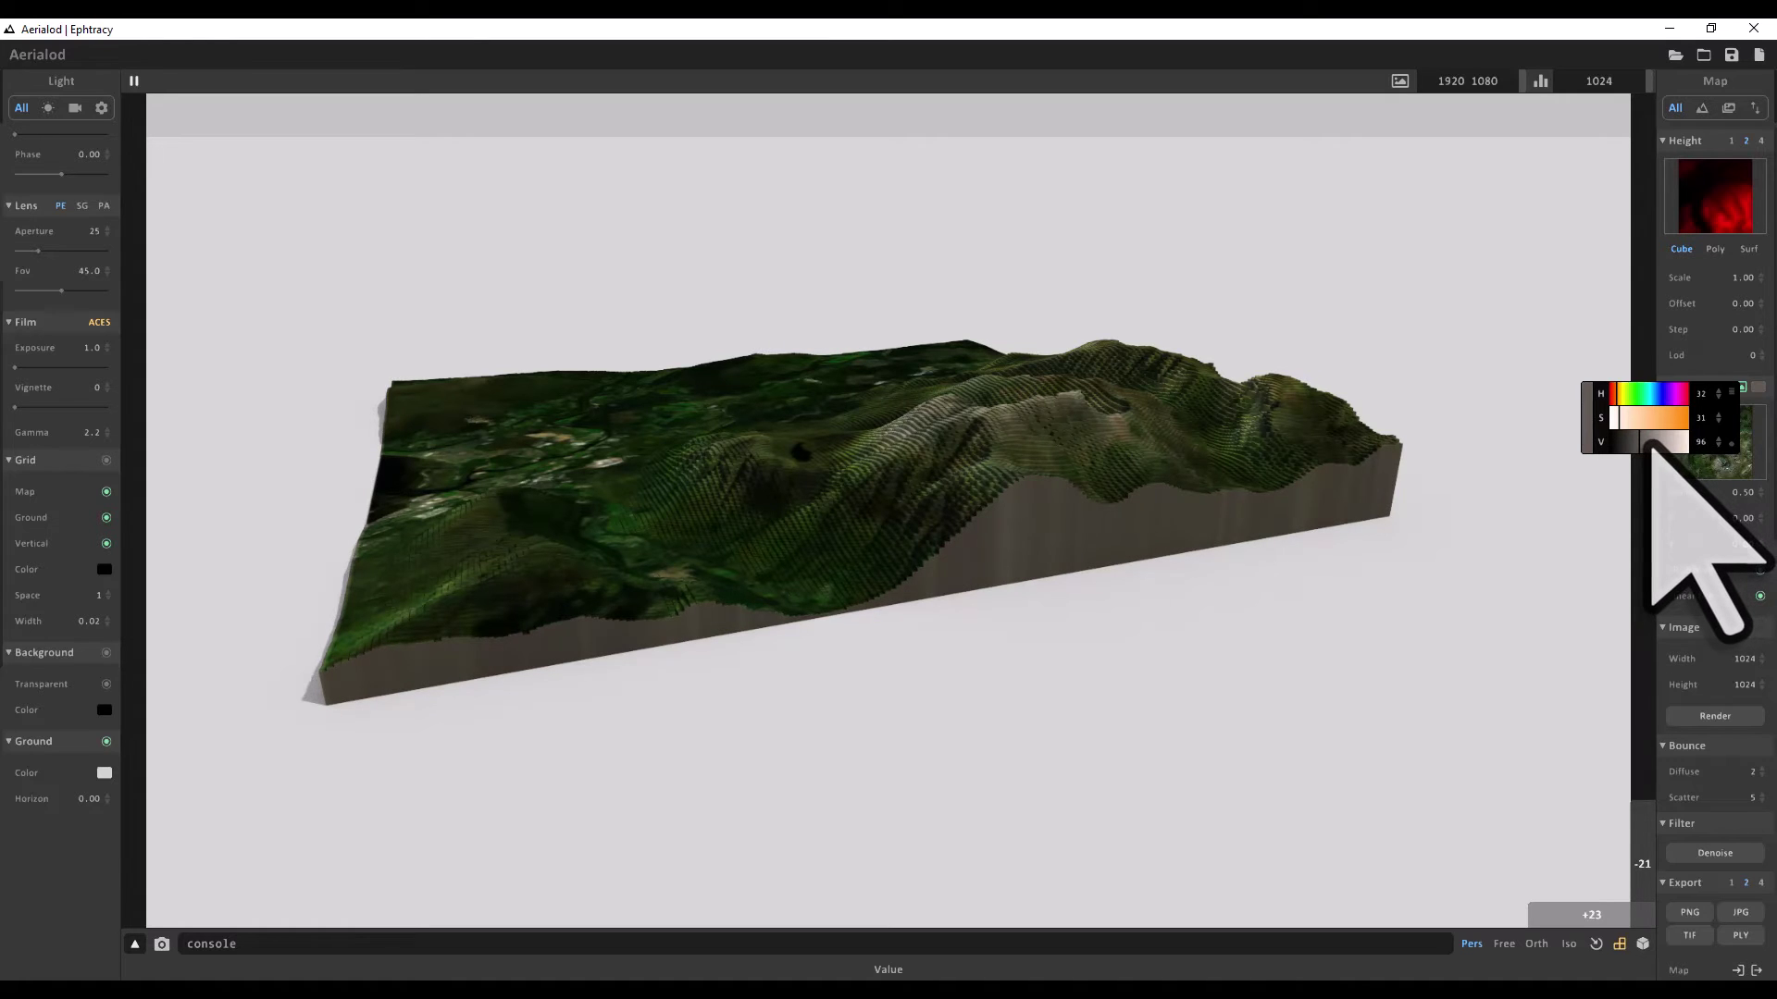
drag(1665, 445, 1678, 441)
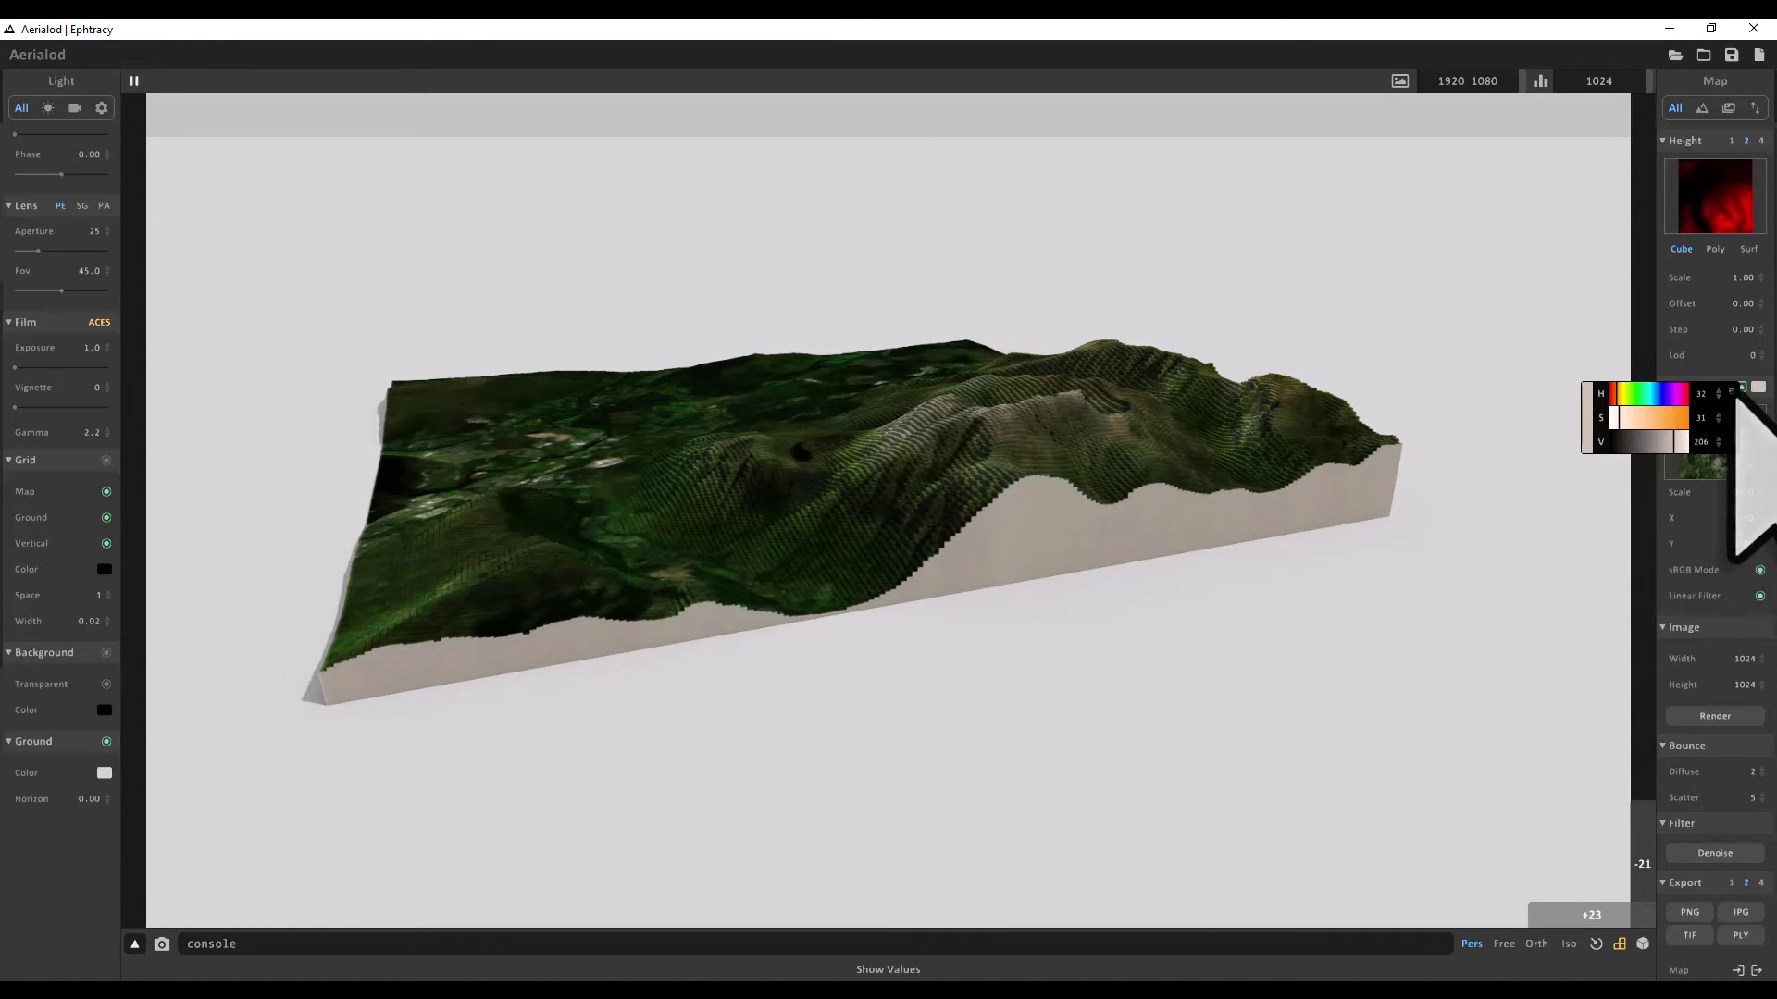
click(1731, 391)
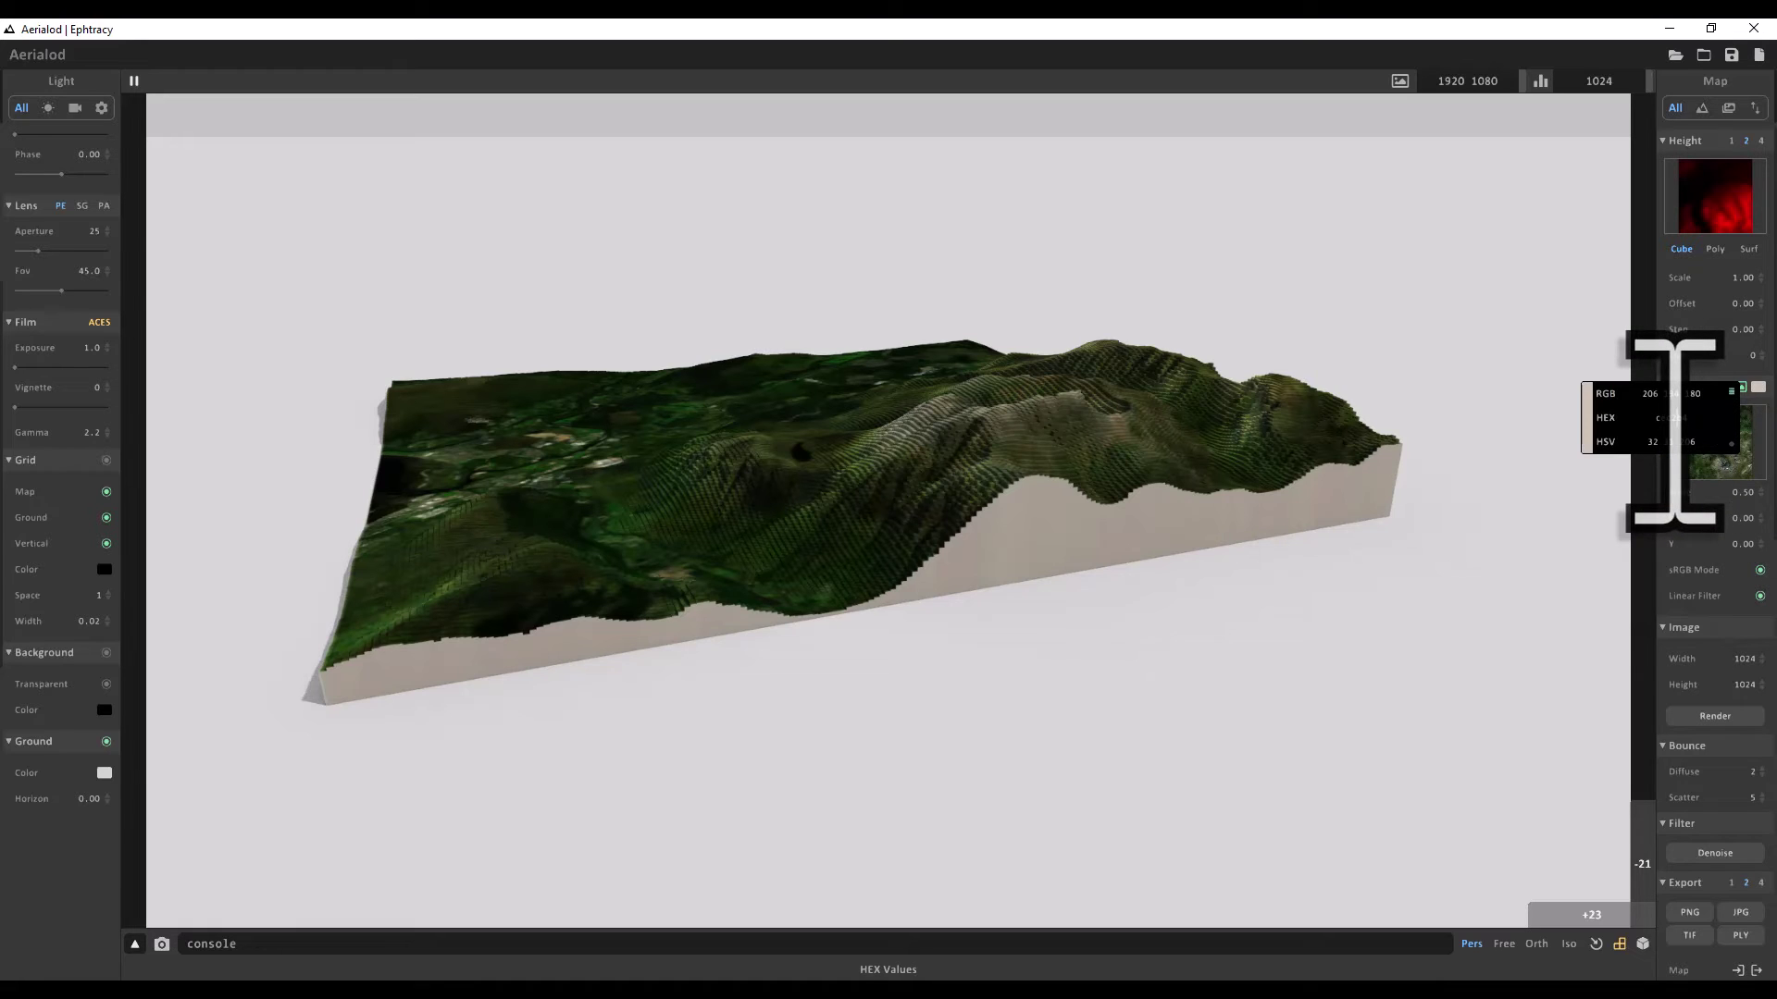
click(1671, 417)
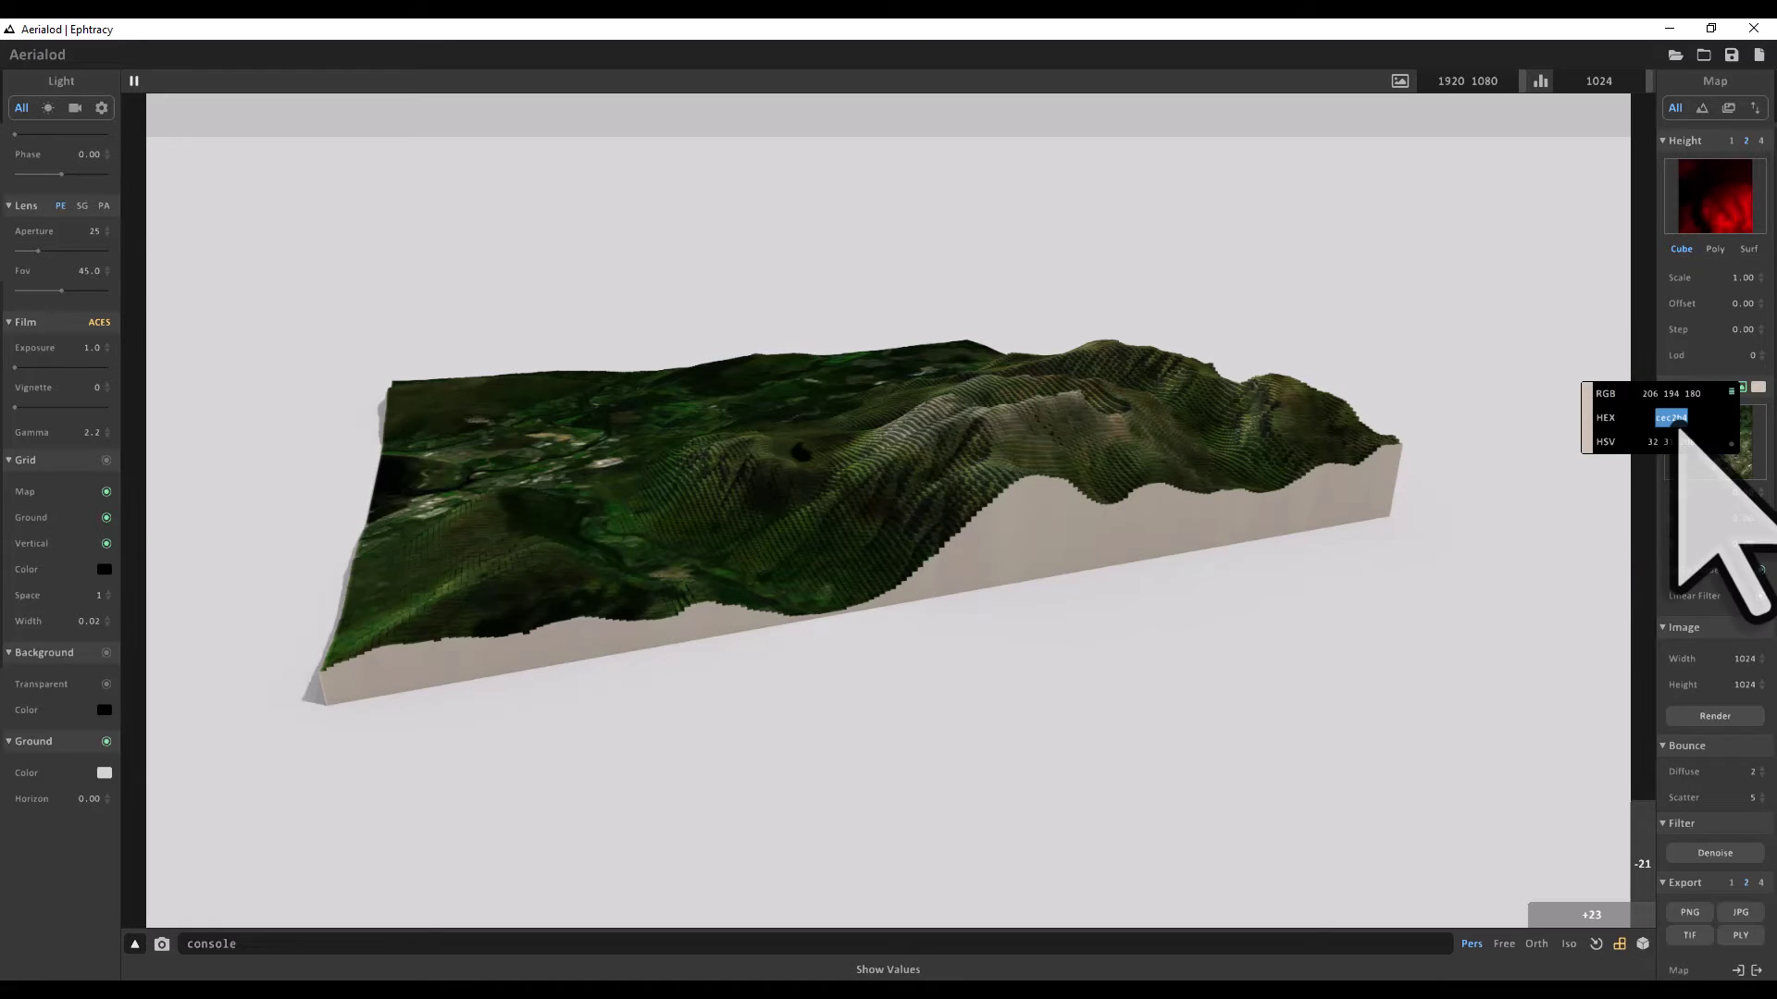
click(1731, 391)
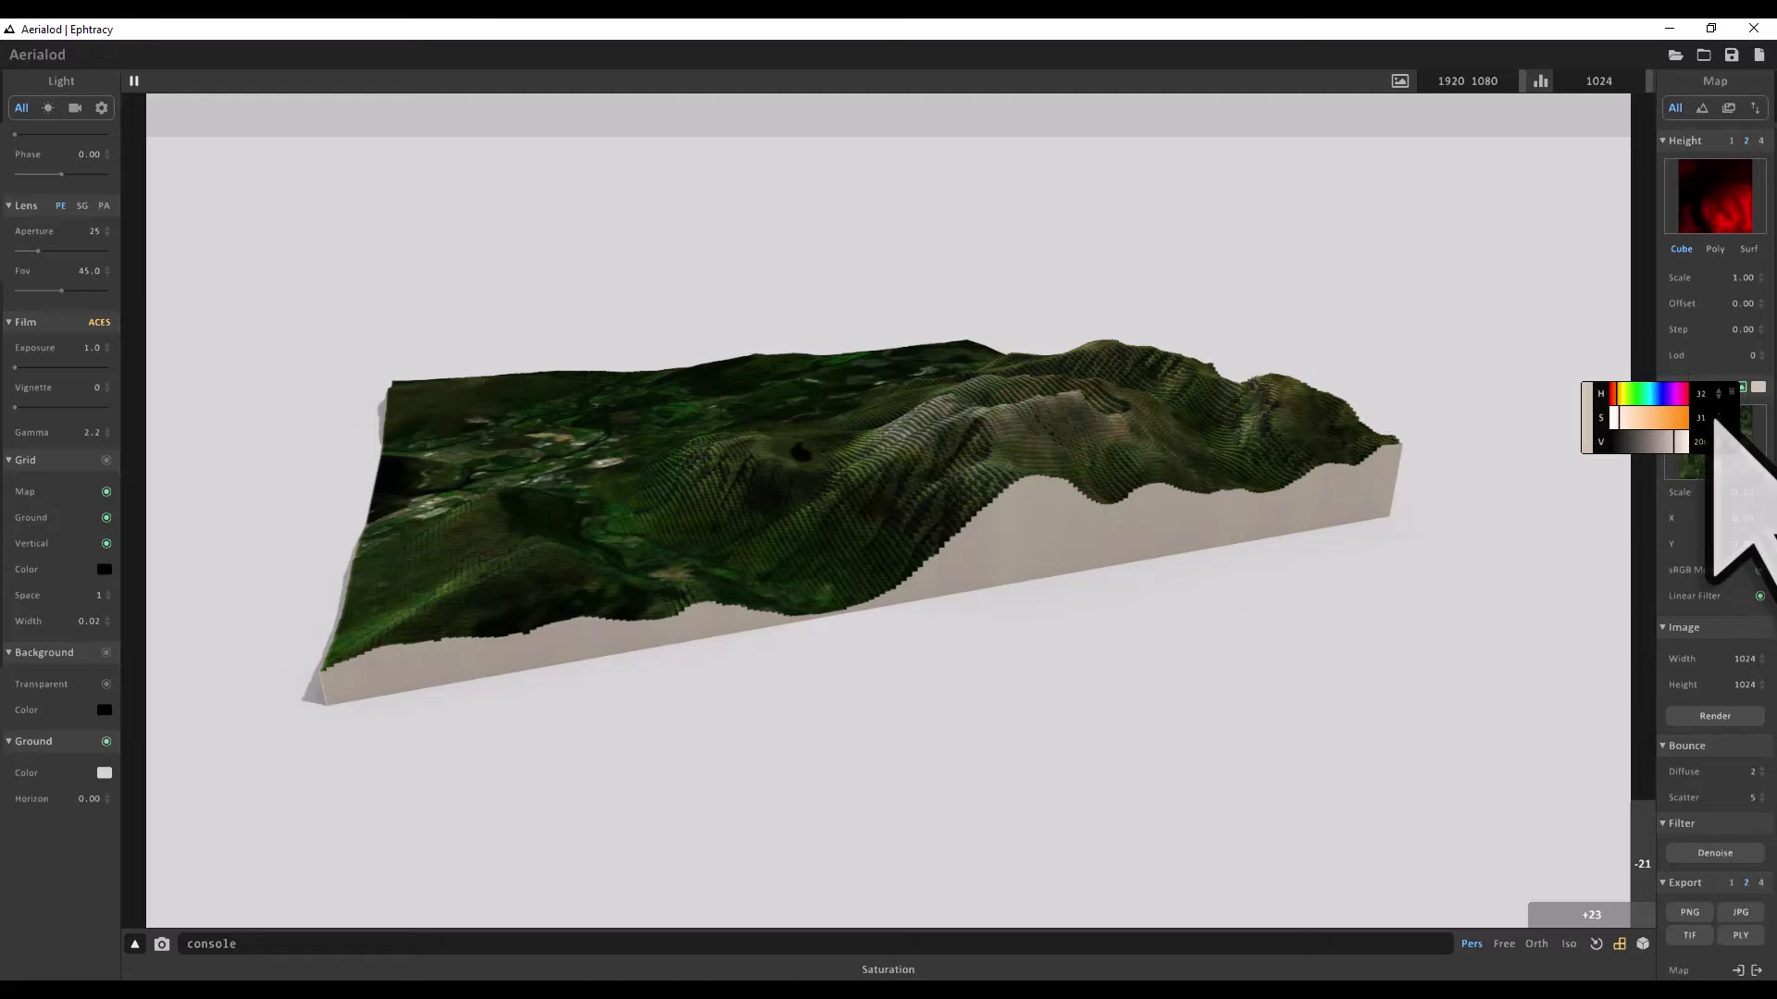
drag(1681, 442, 1615, 422)
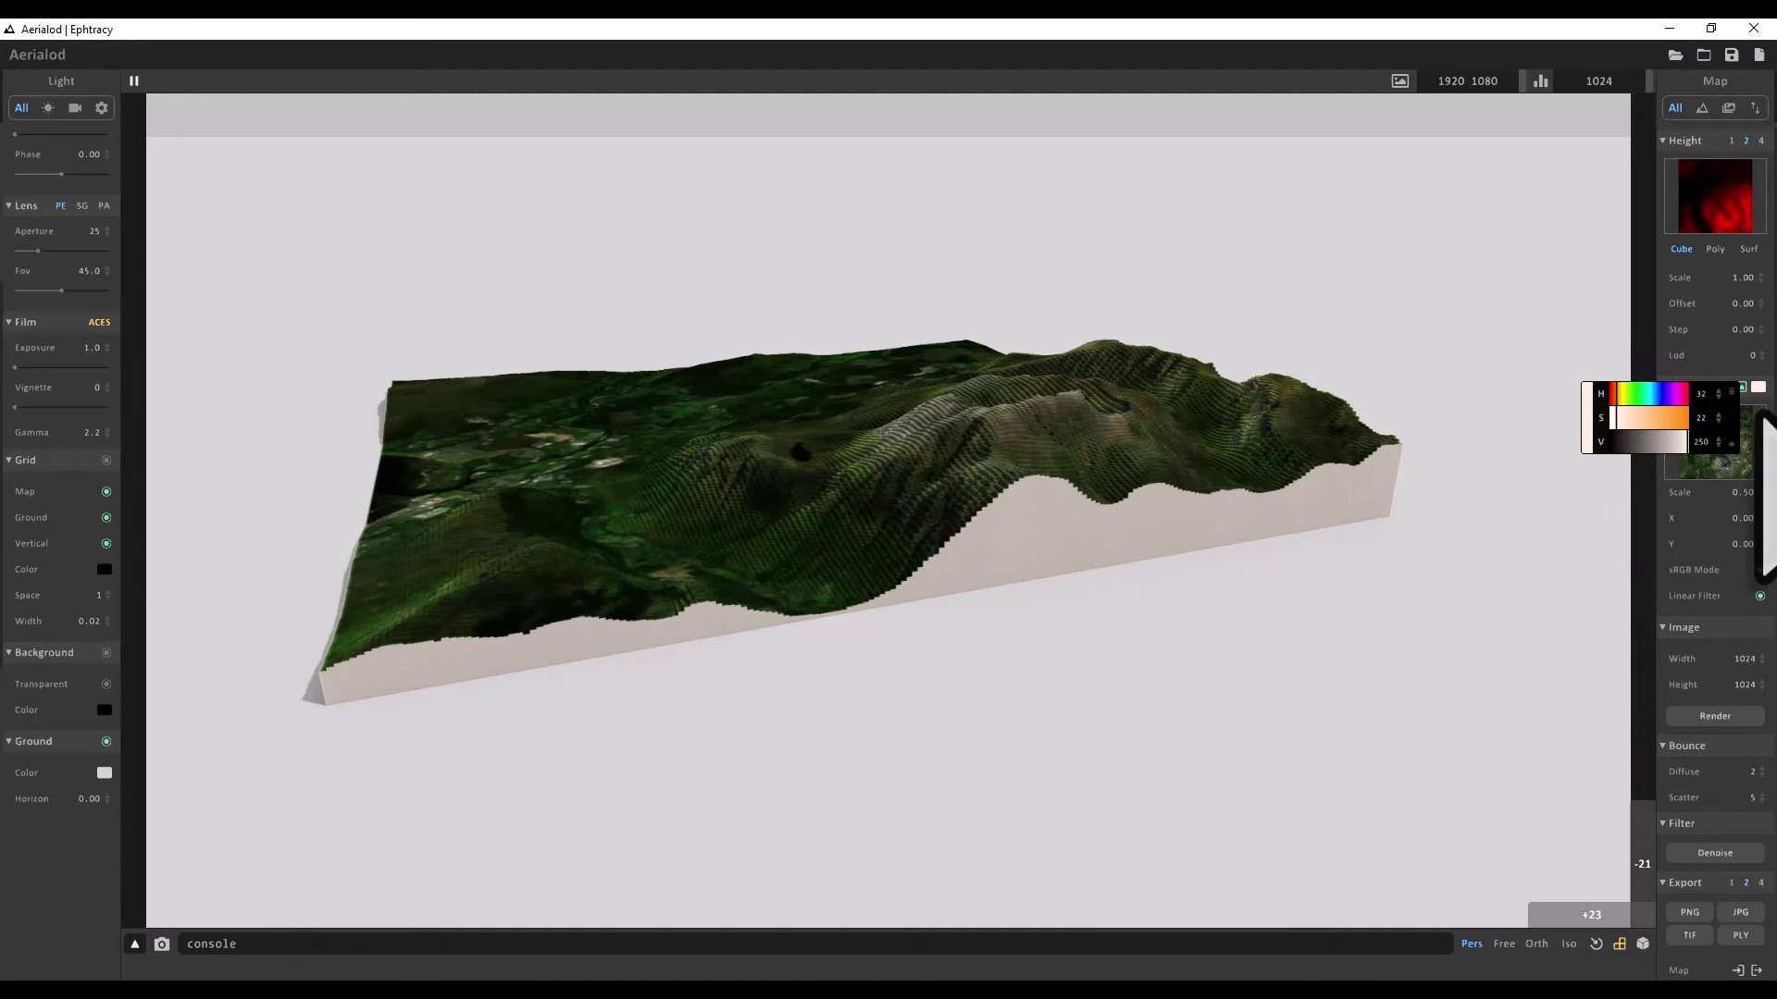
right_drag(713, 574, 831, 545)
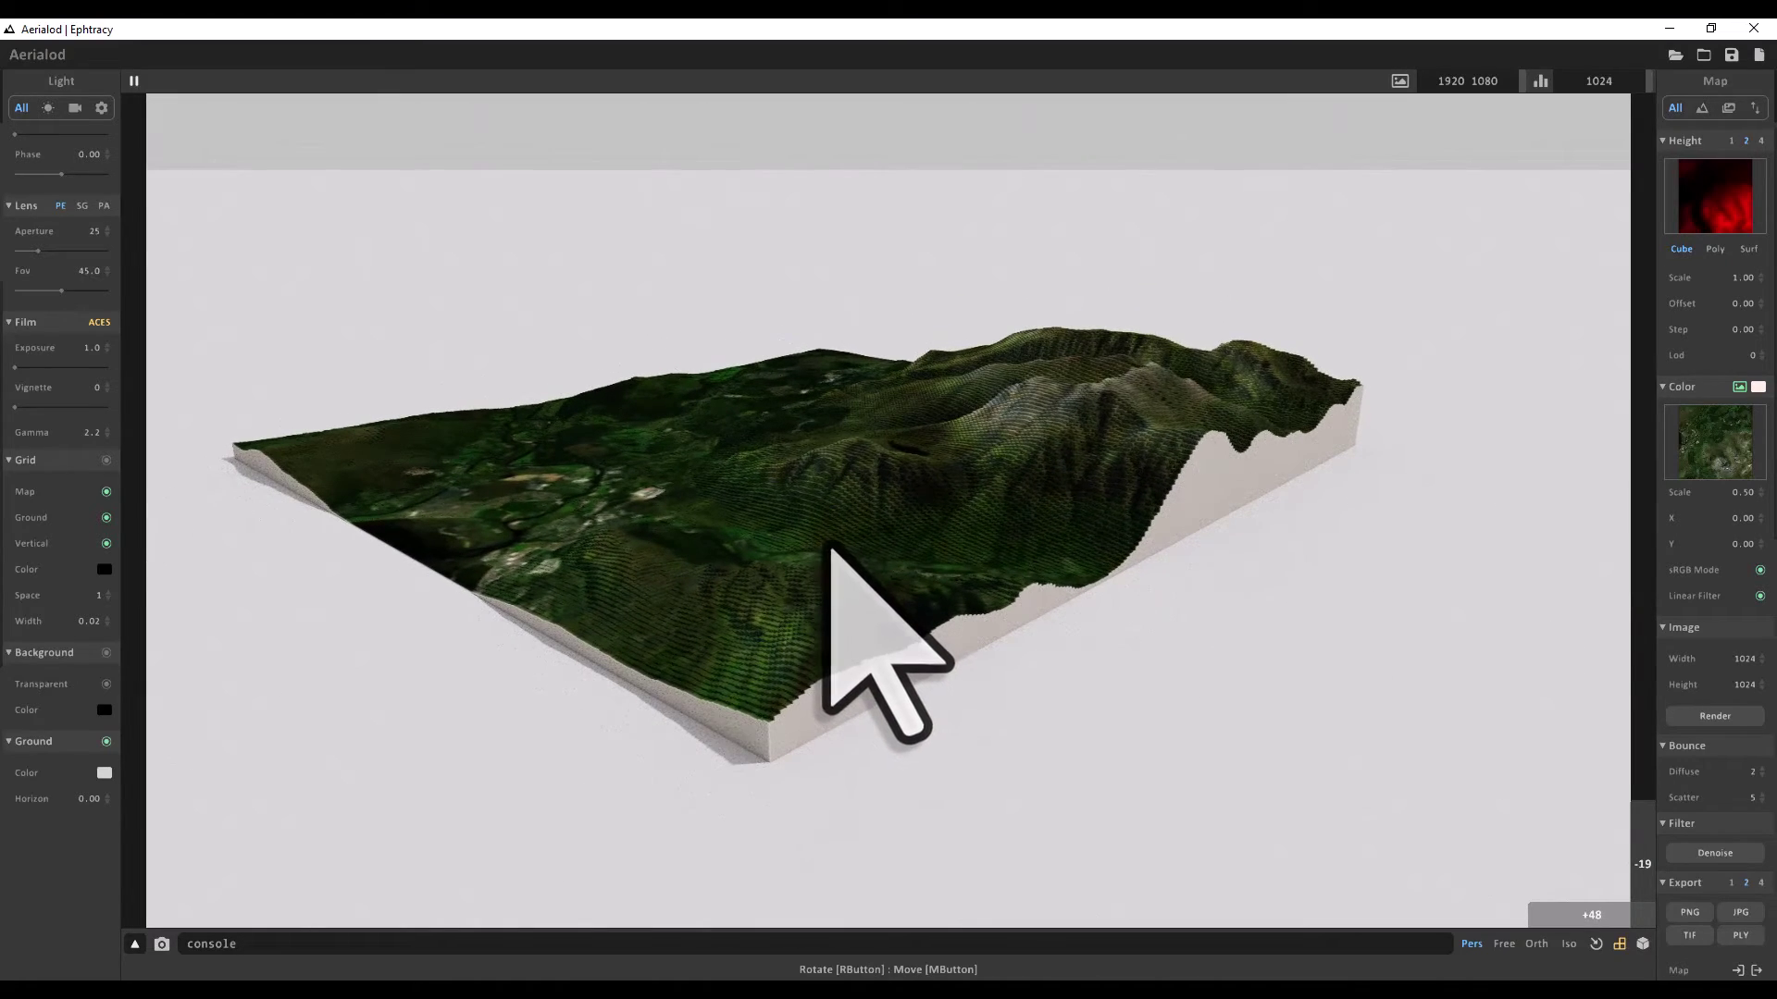
- Rotate the view toward the summit and enable the grid on the ground plane
right_drag(824, 543, 889, 560)
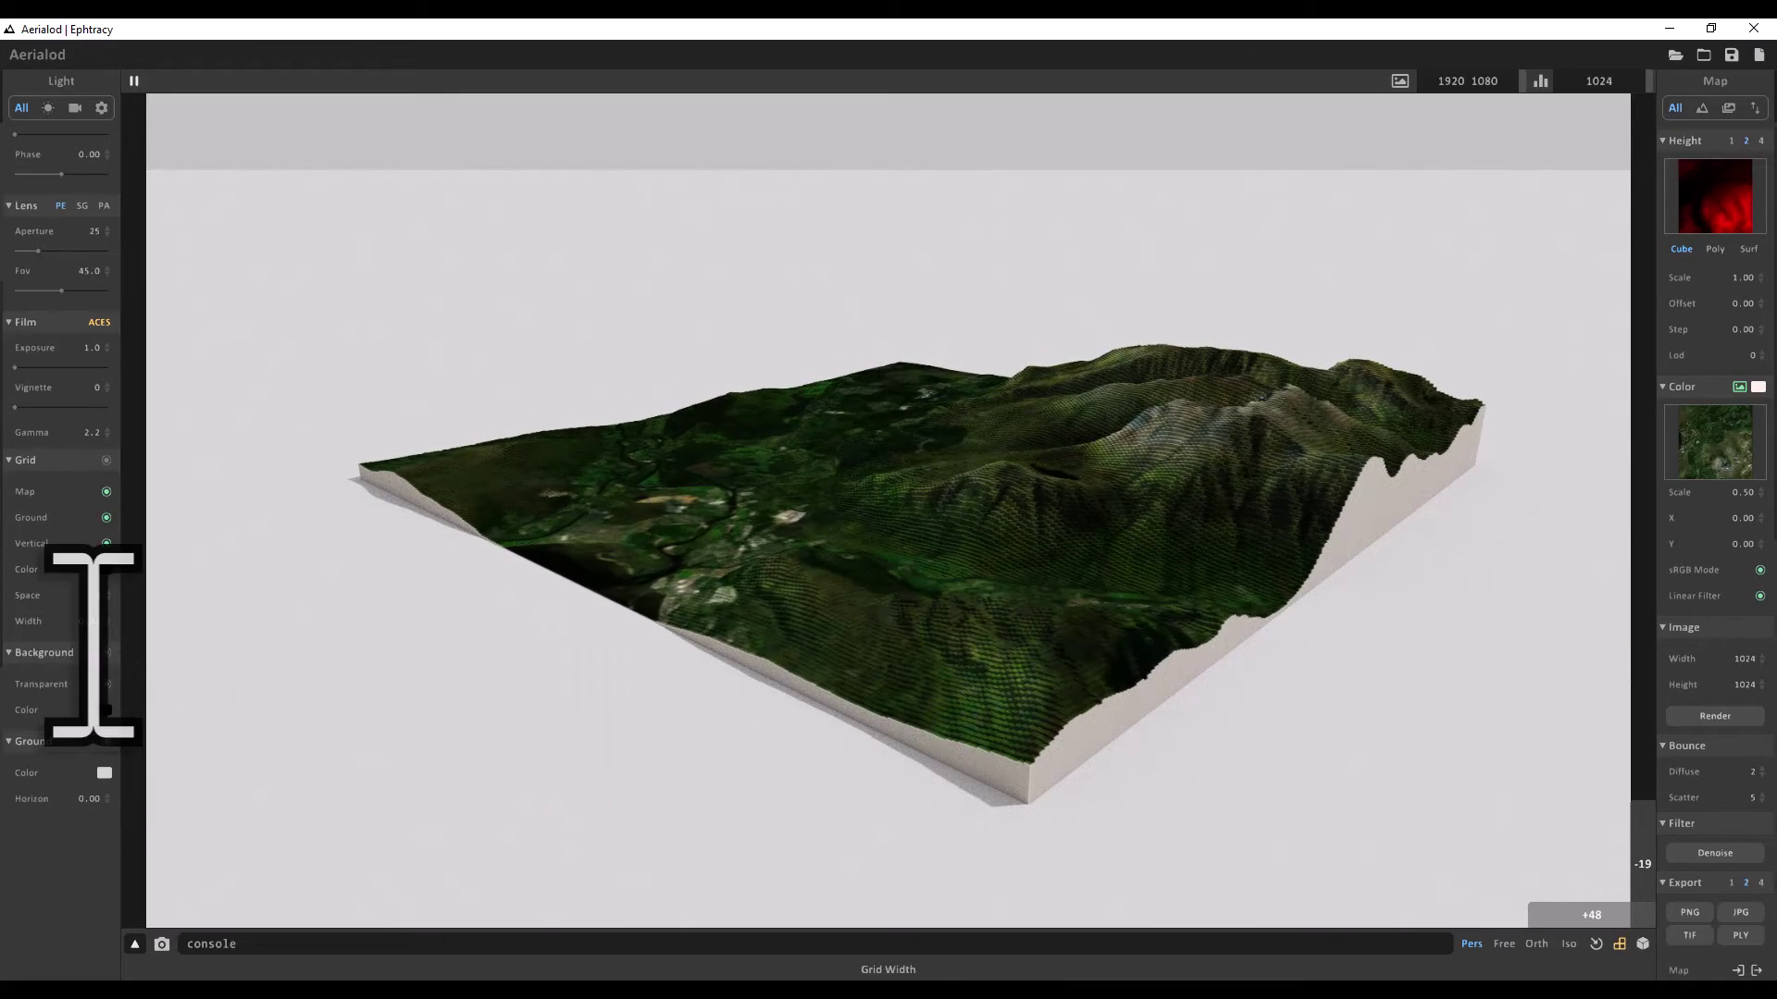
right_drag(286, 635, 652, 650)
right_drag(753, 620, 494, 594)
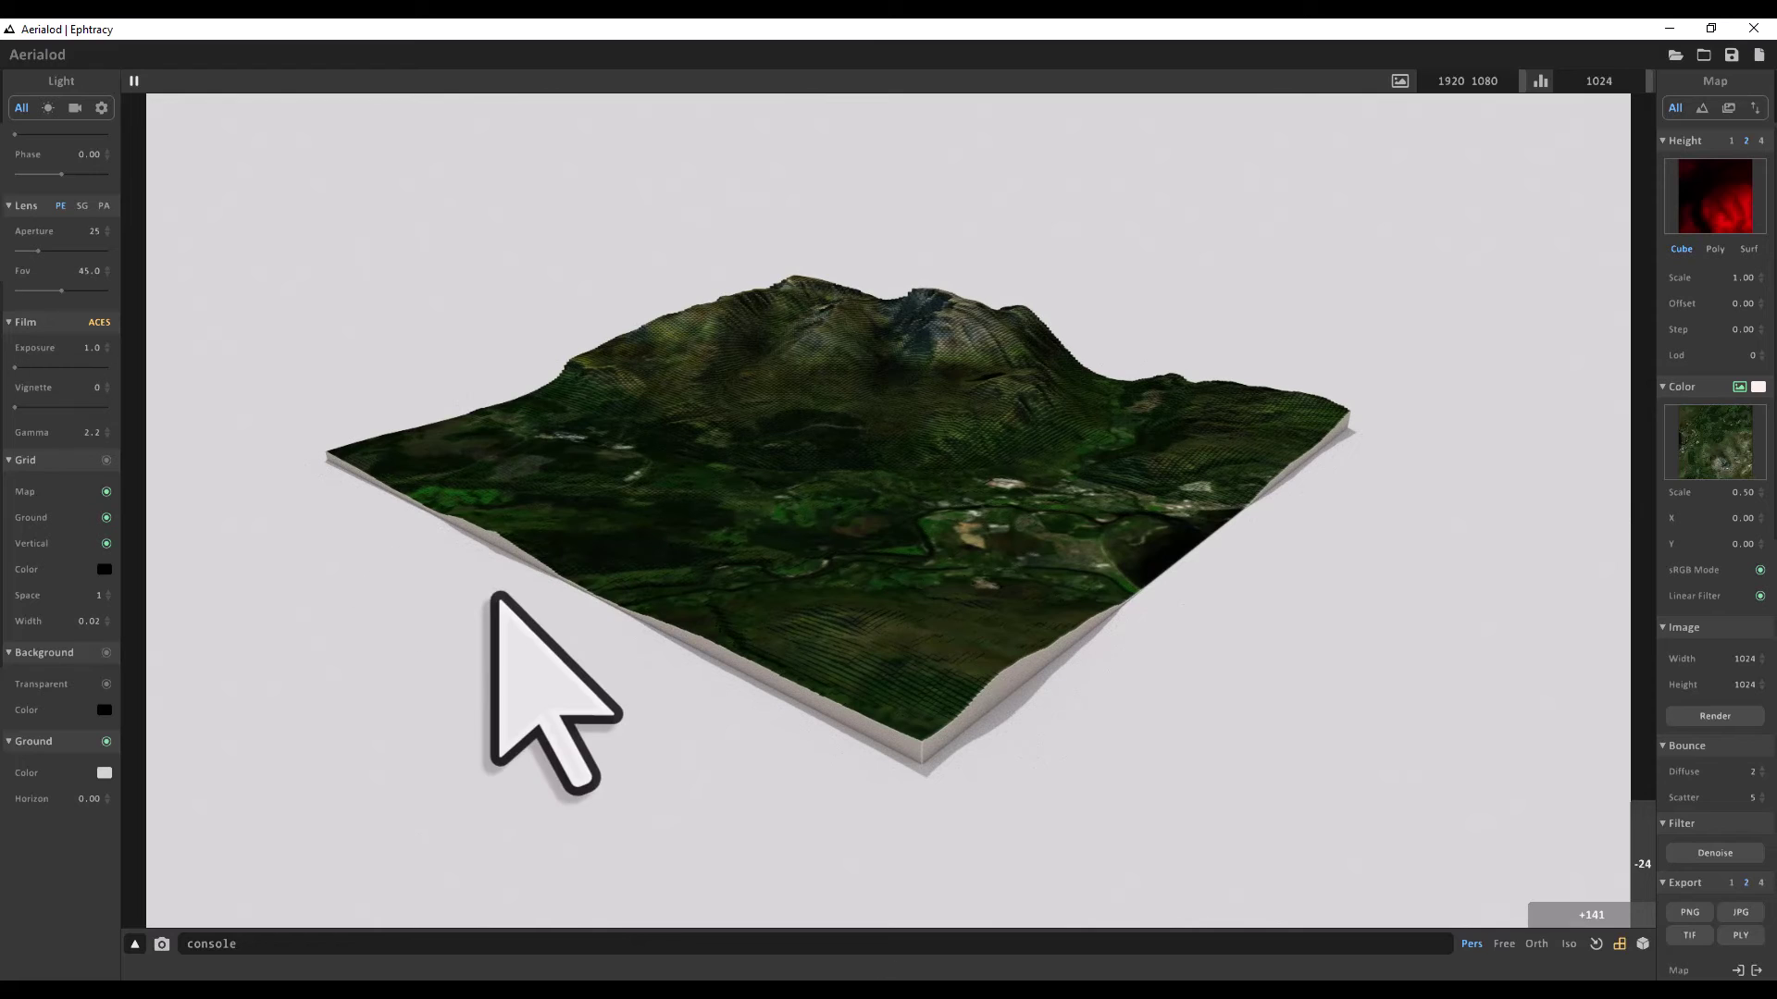
click(106, 460)
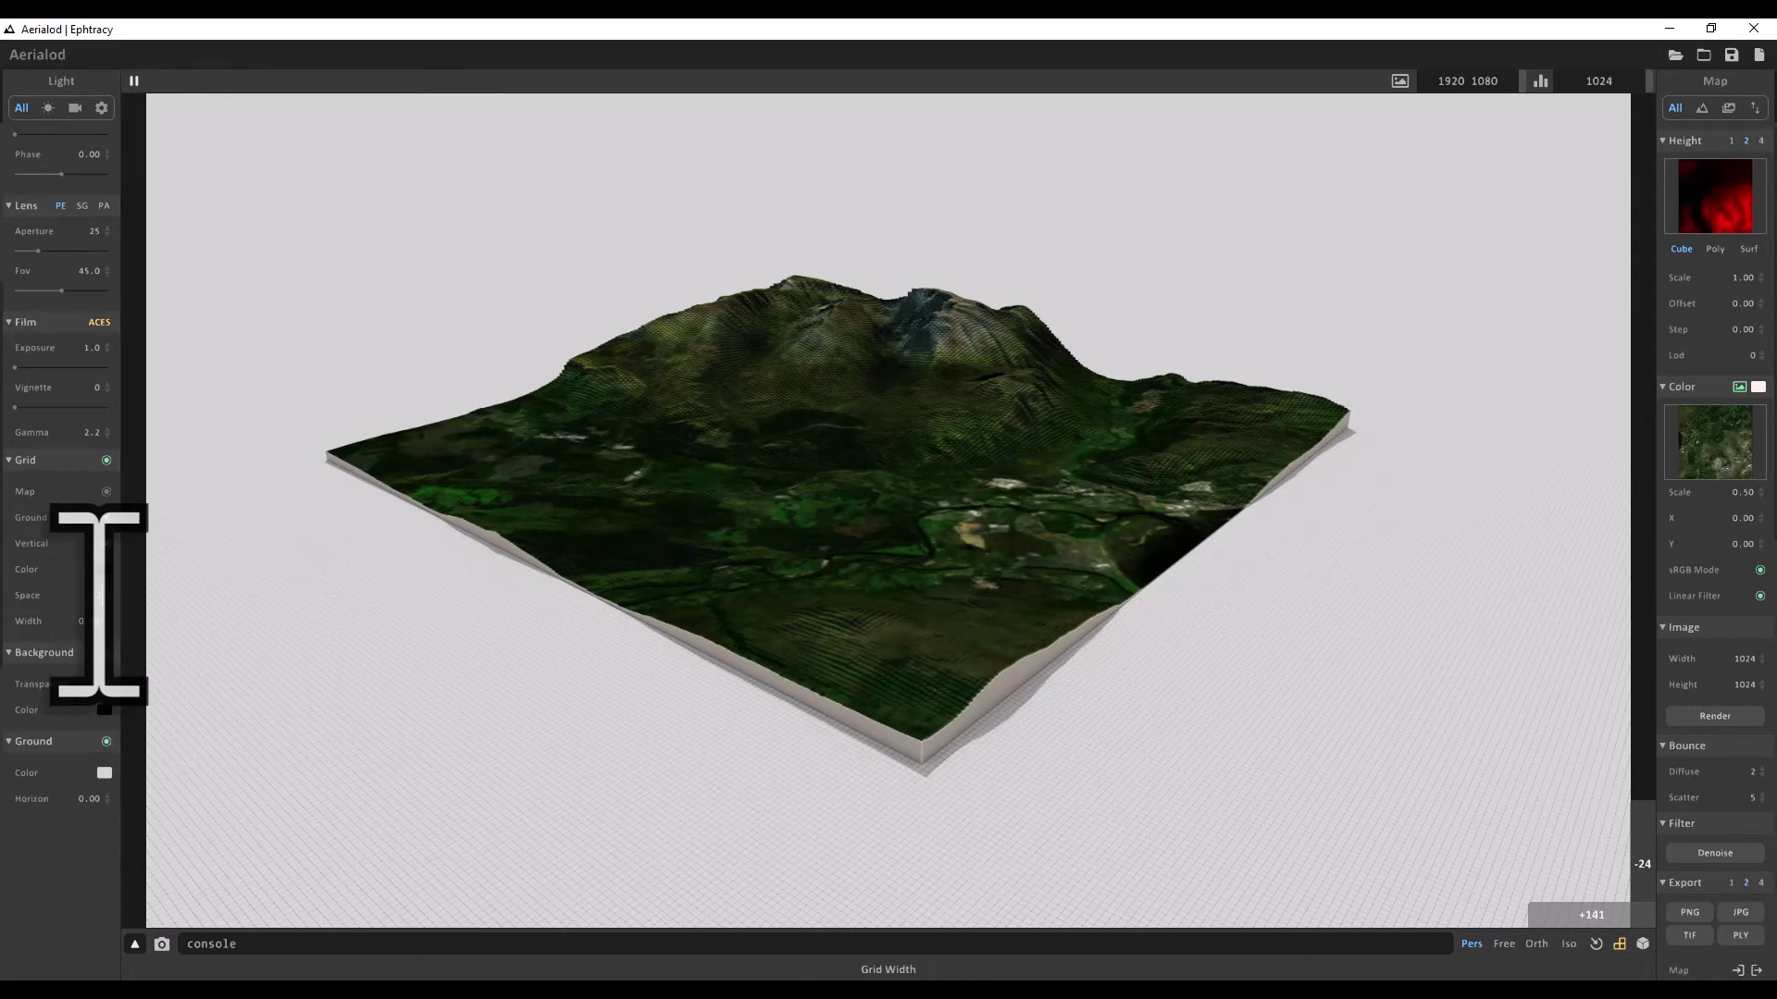
click(106, 518)
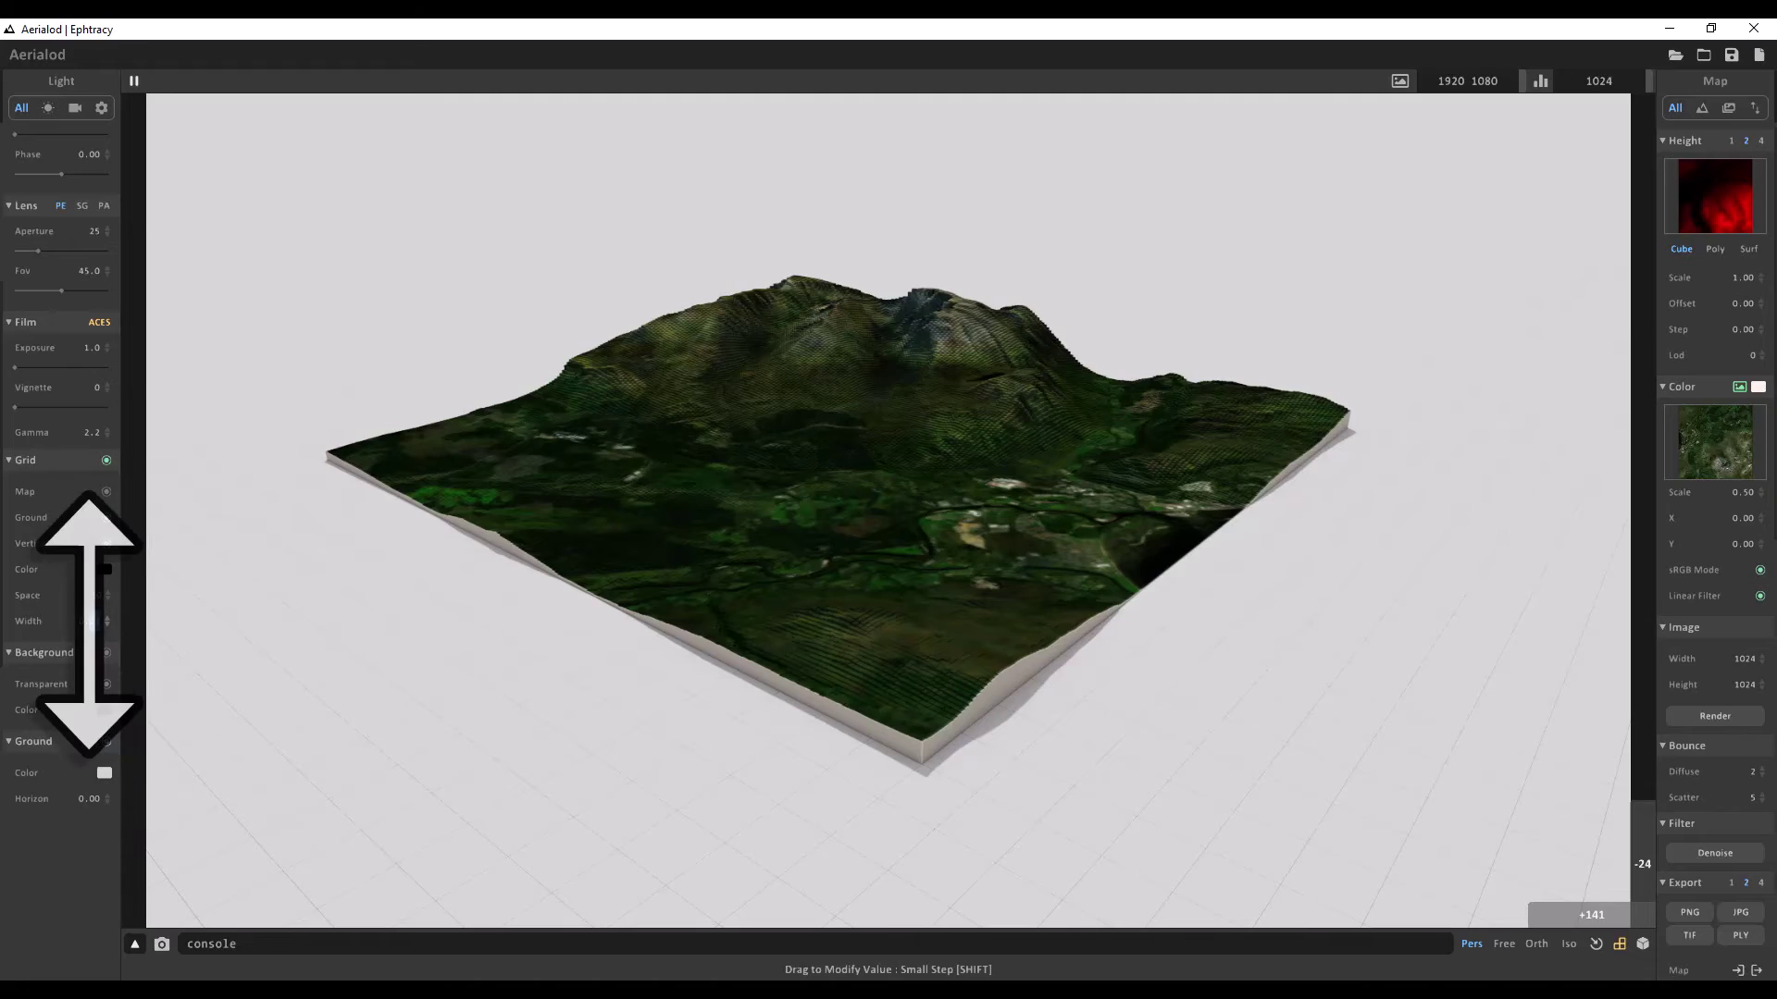
- Thin the grid lines to a width of 0.05
drag(88, 620, 95, 635)
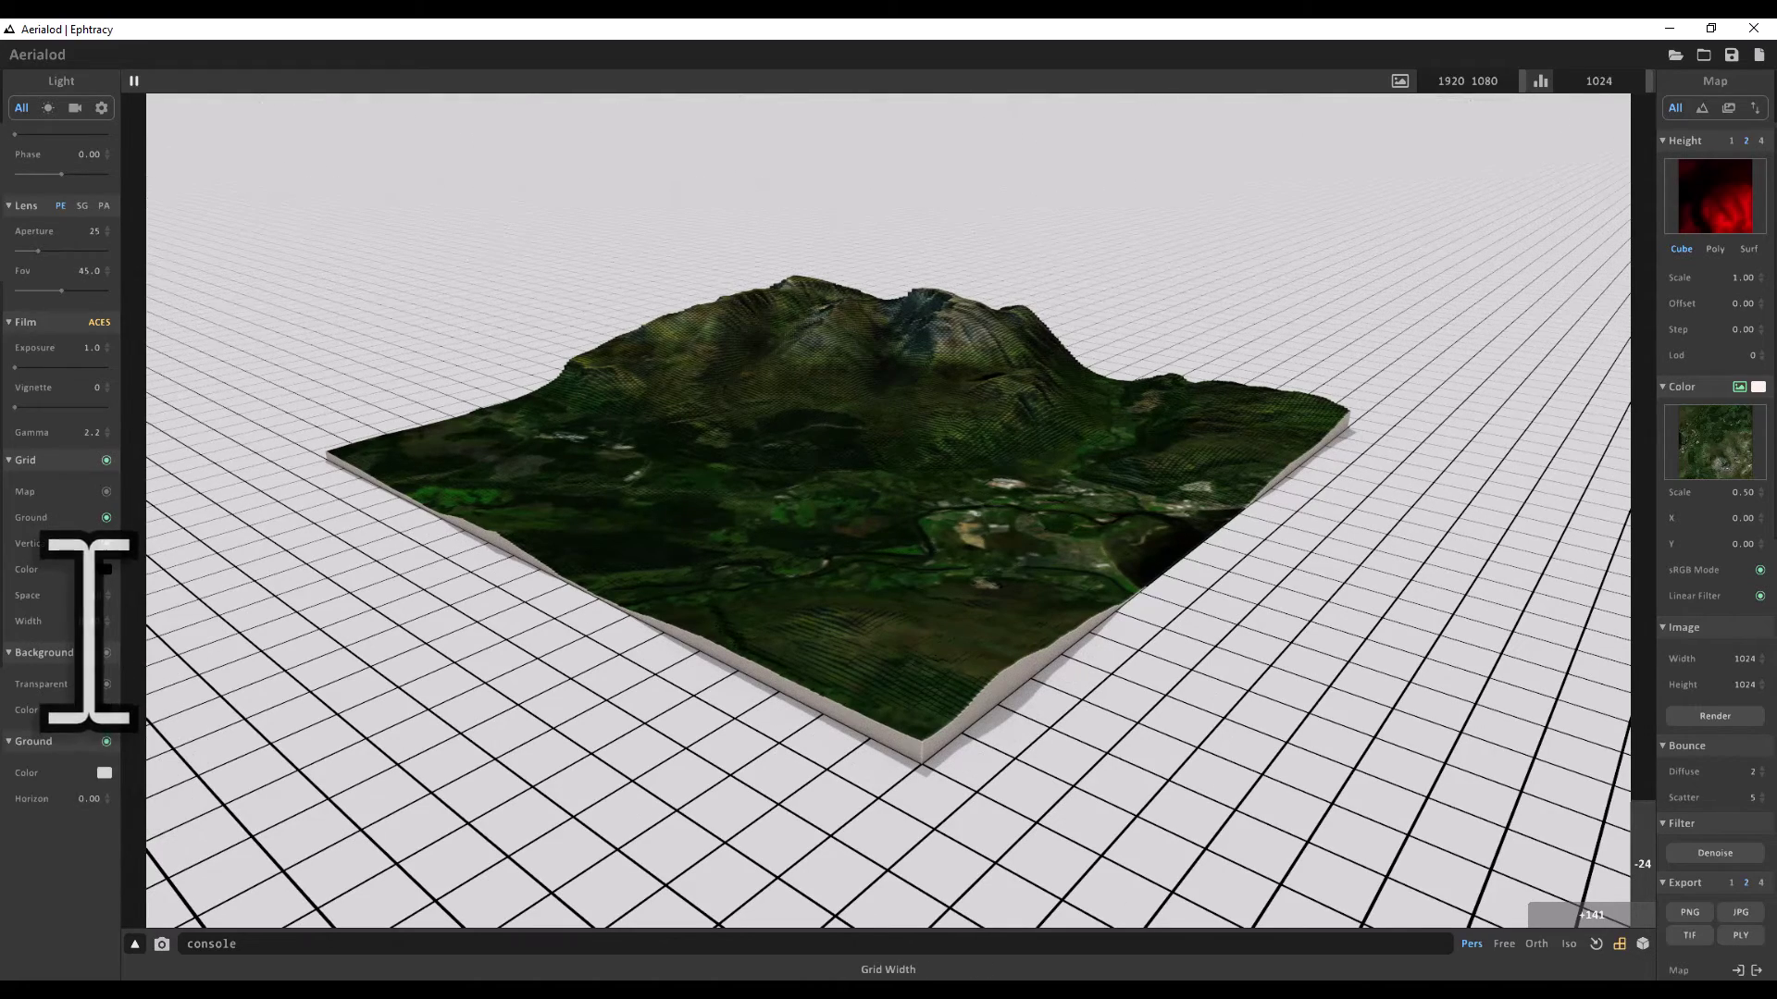
double_click(98, 621)
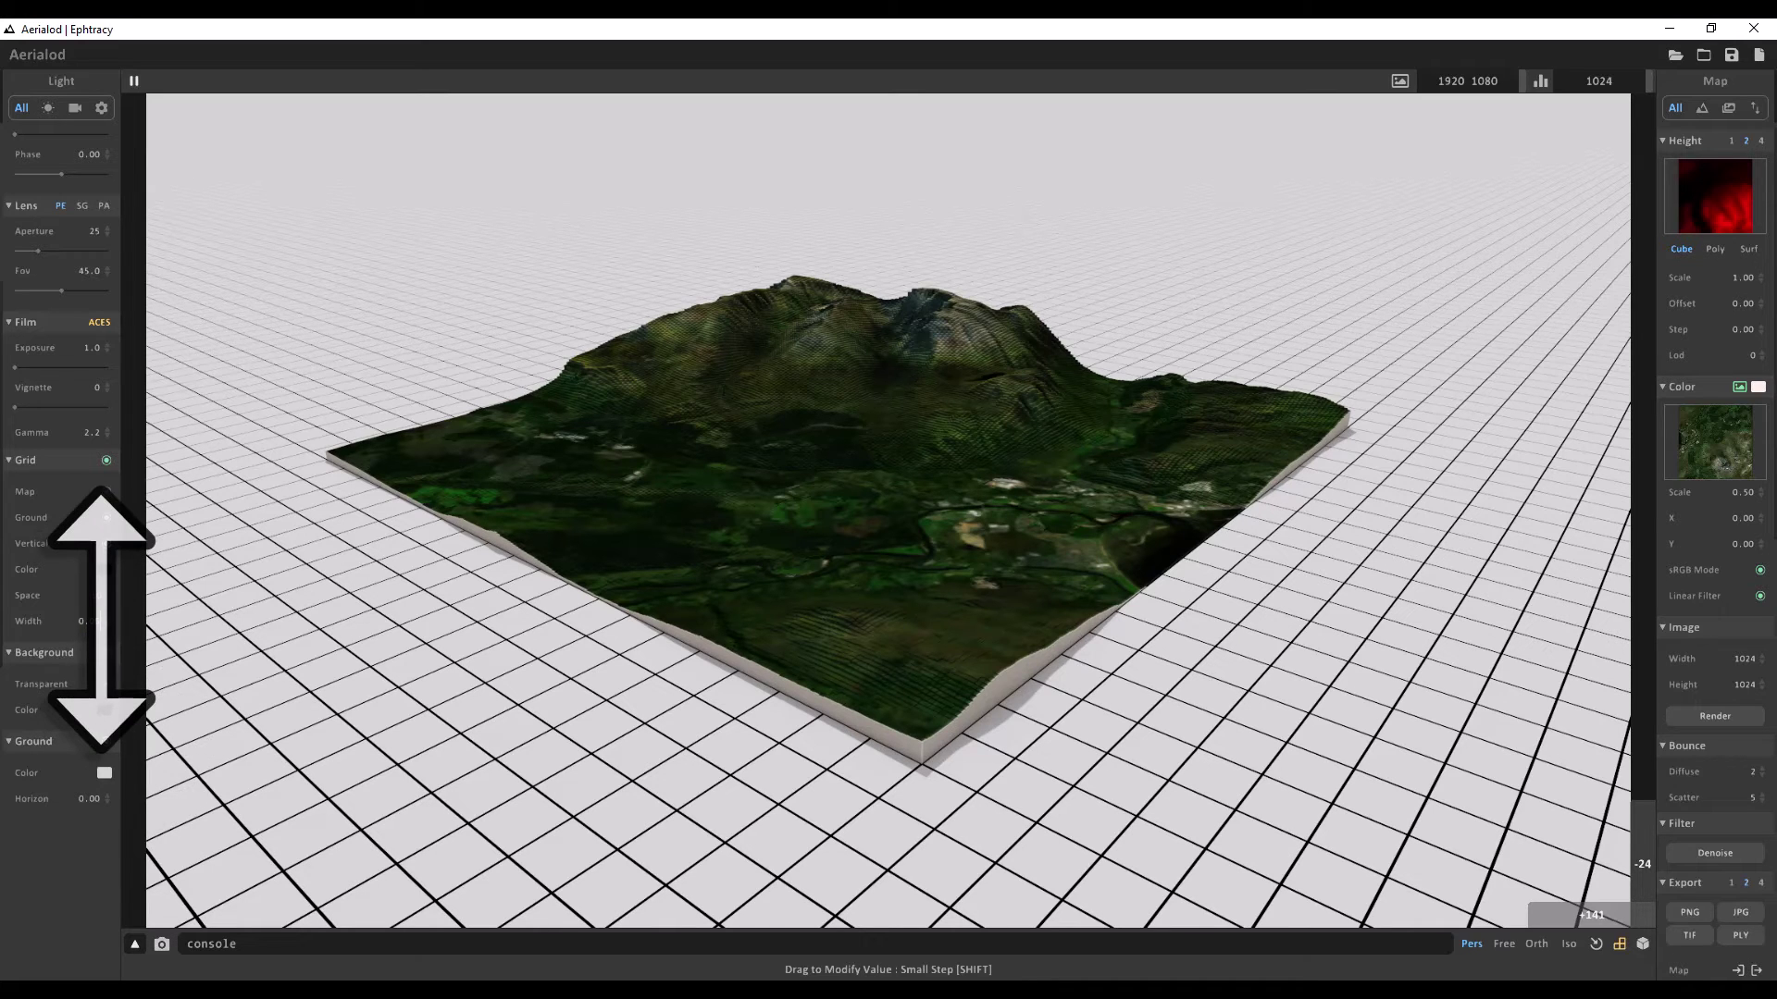
drag(99, 618, 100, 638)
right_drag(805, 661, 862, 687)
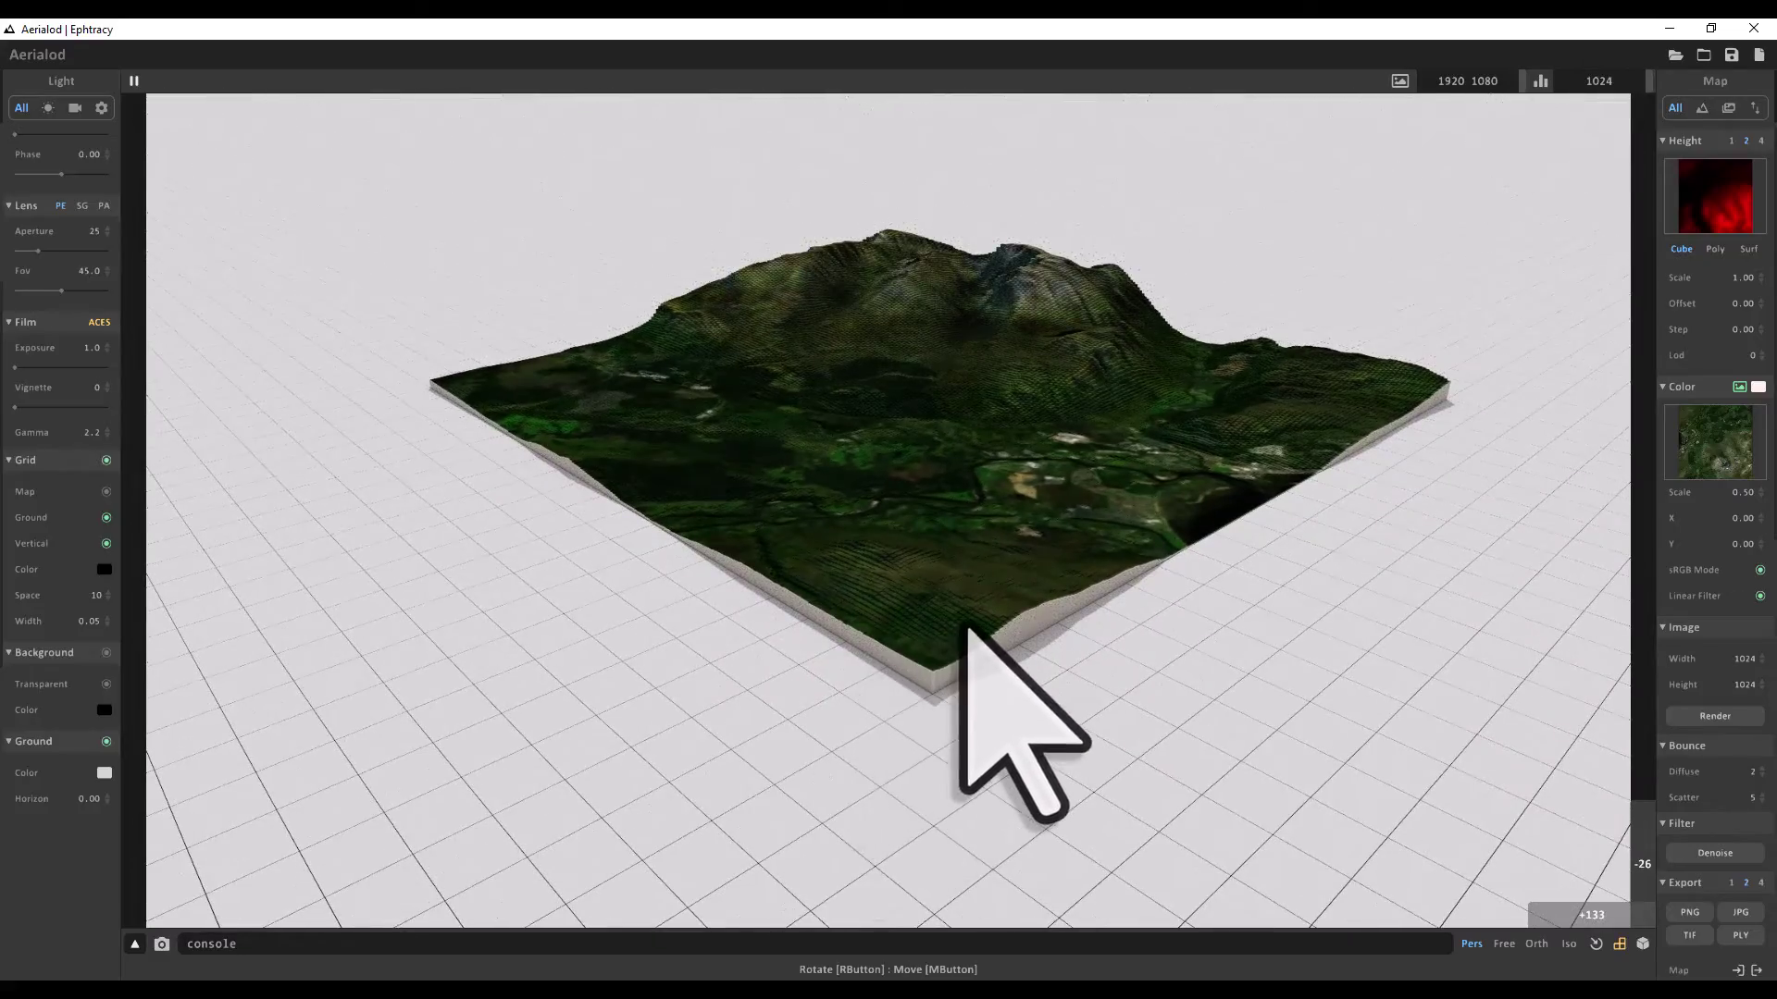
scroll(1025, 529, up, 3)
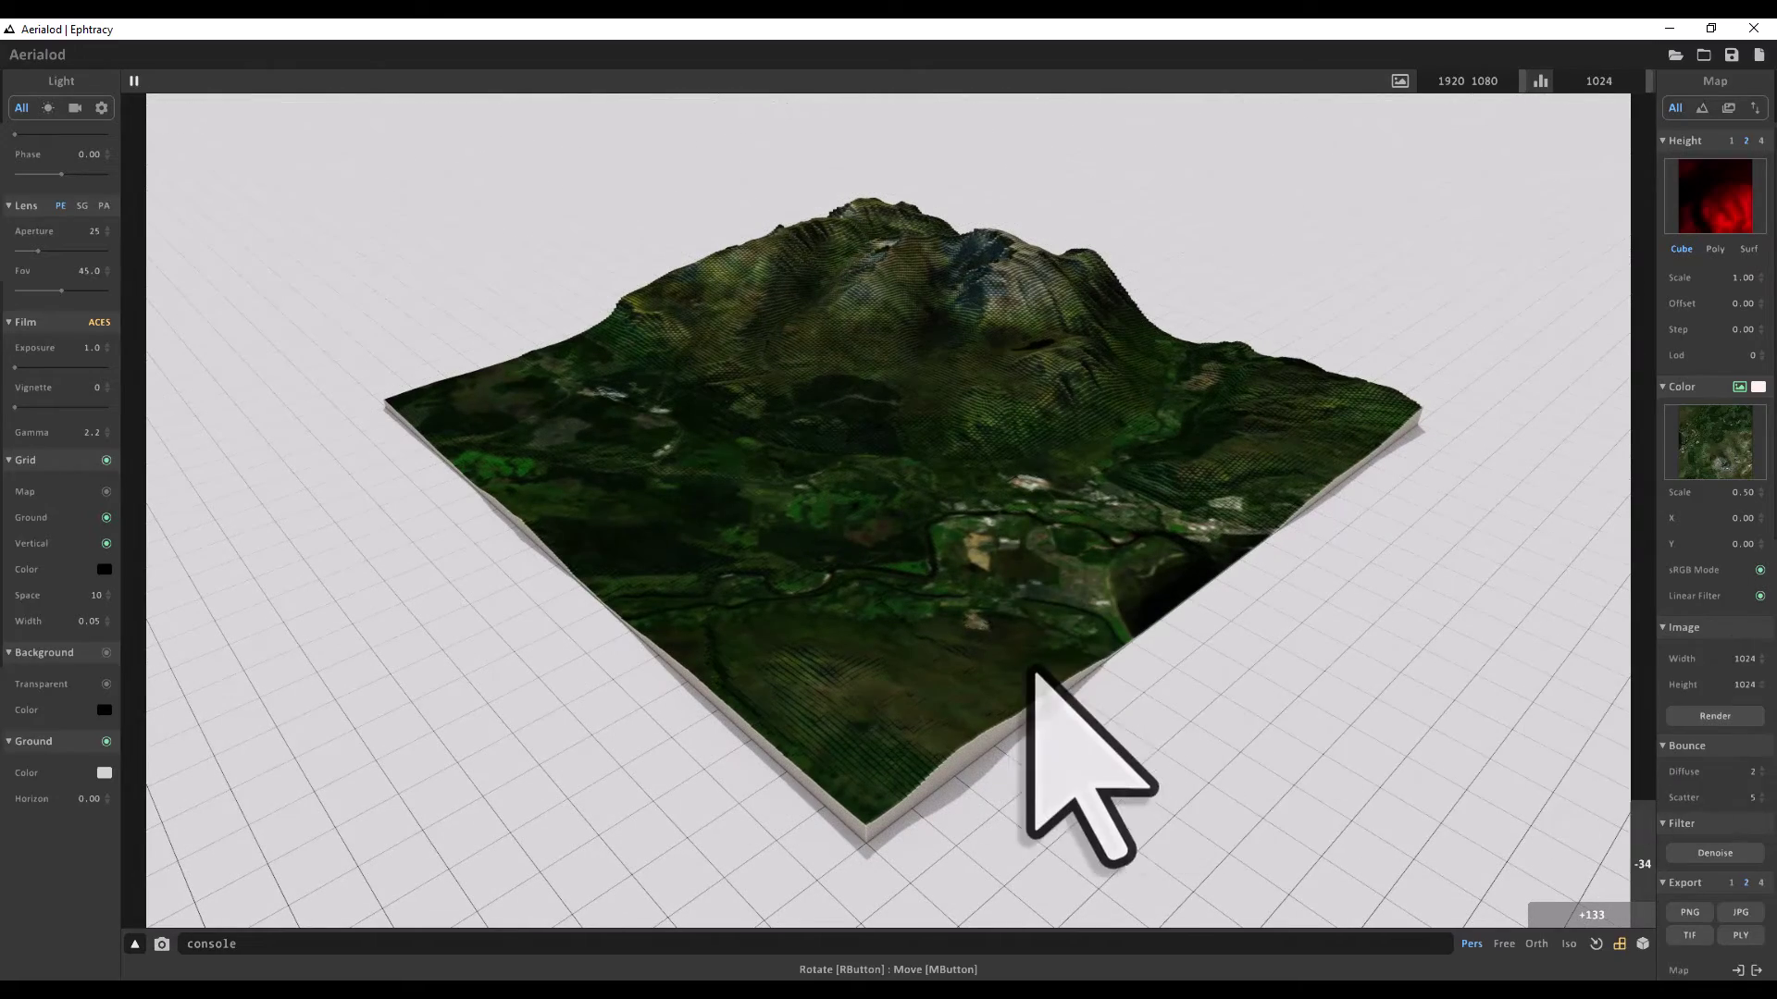
scroll(1027, 662, down, 3)
scroll(46, 504, up, 5)
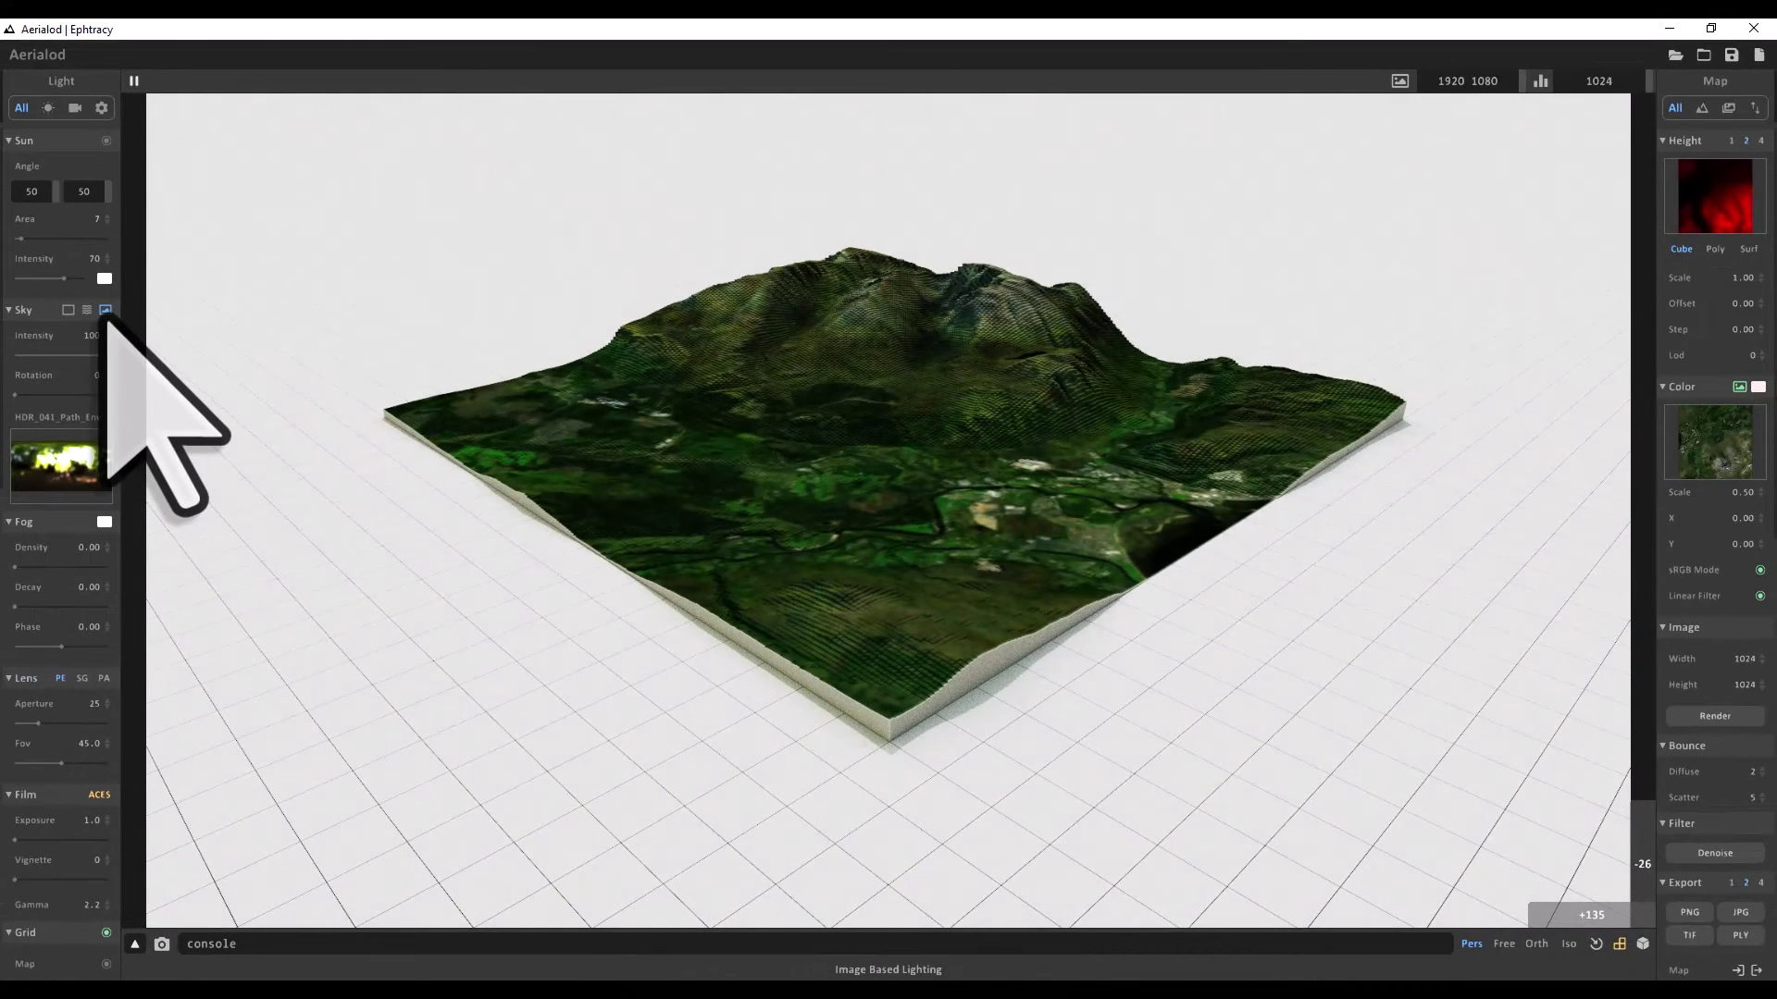
- Use Atmospheric Scattering sky, set the sun angle to 5, and raise film exposure
click(88, 311)
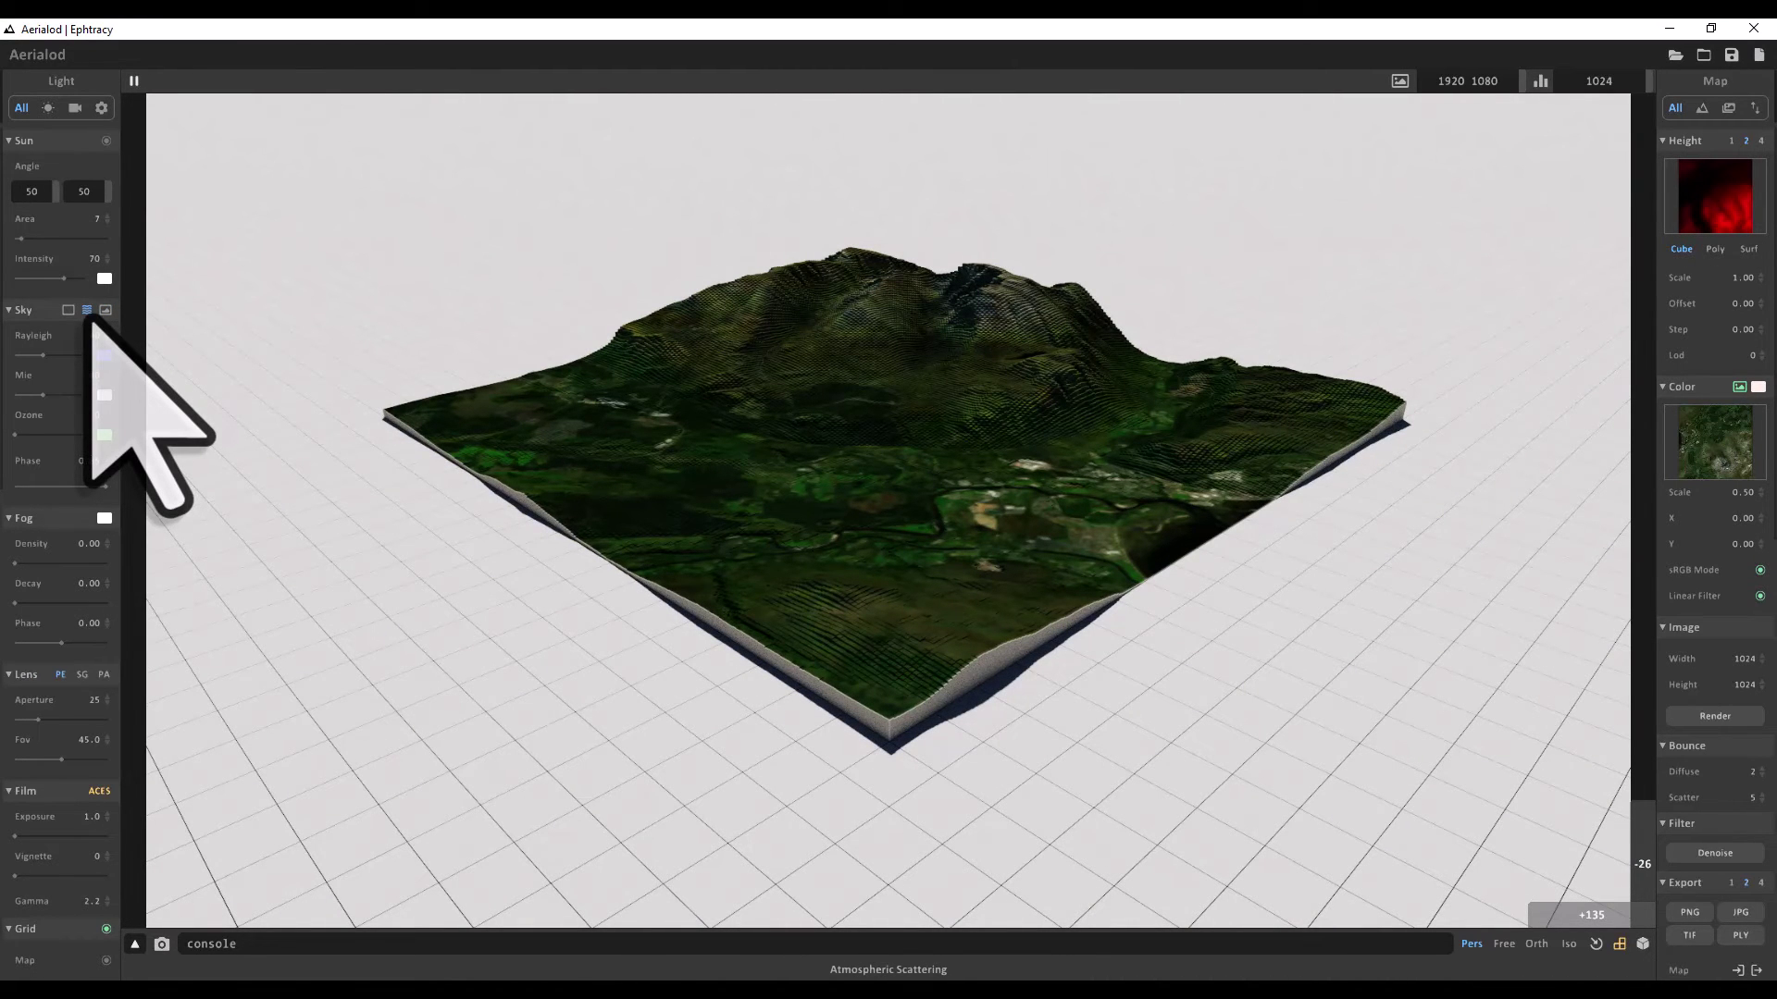
click(33, 191)
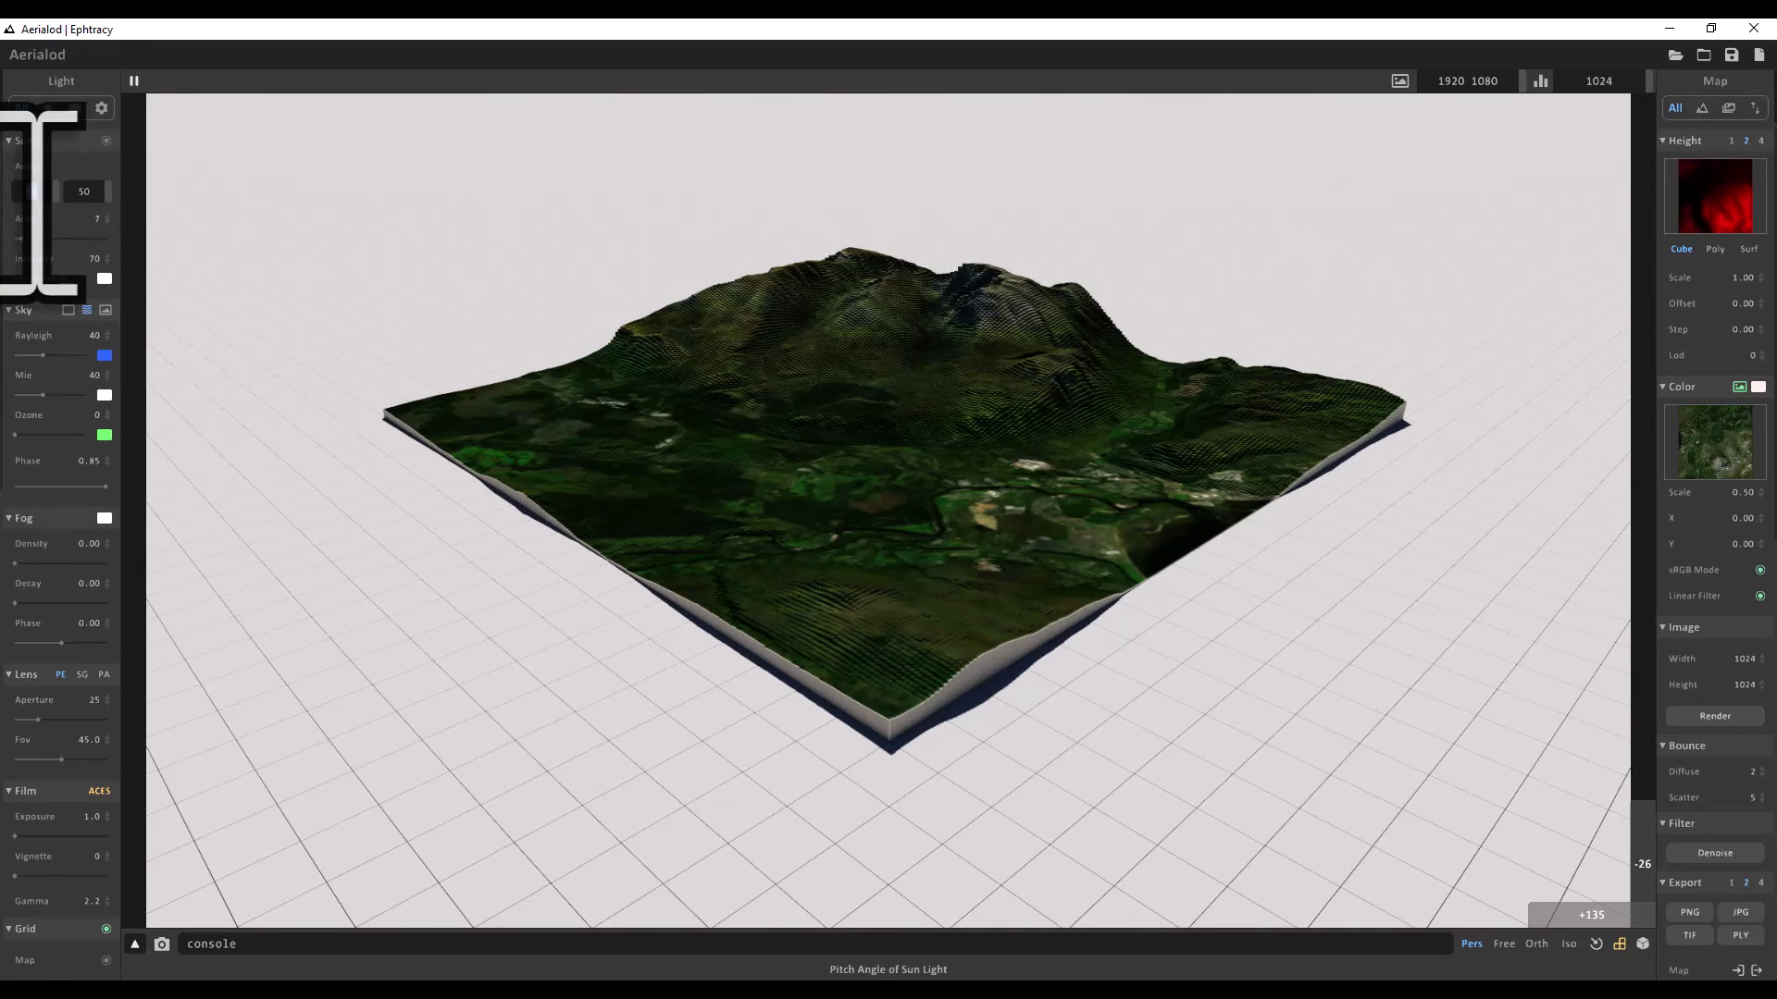
text(5)
key(Return)
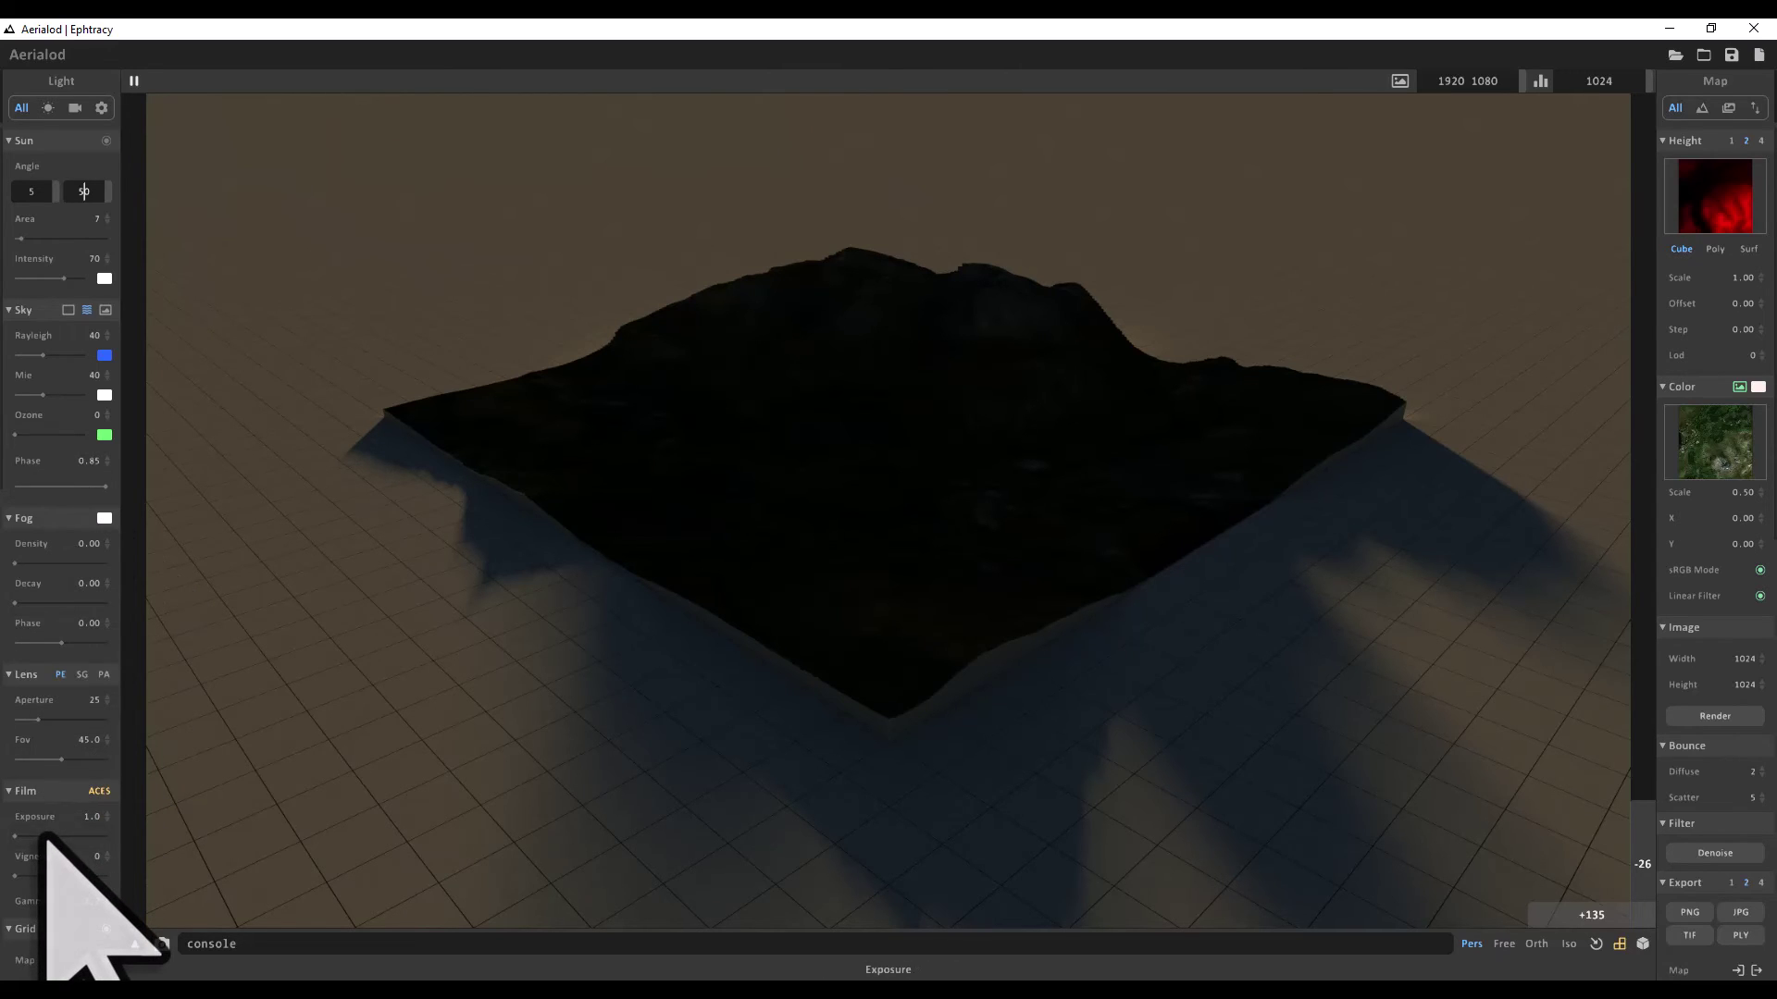
scroll(43, 835, down, 4)
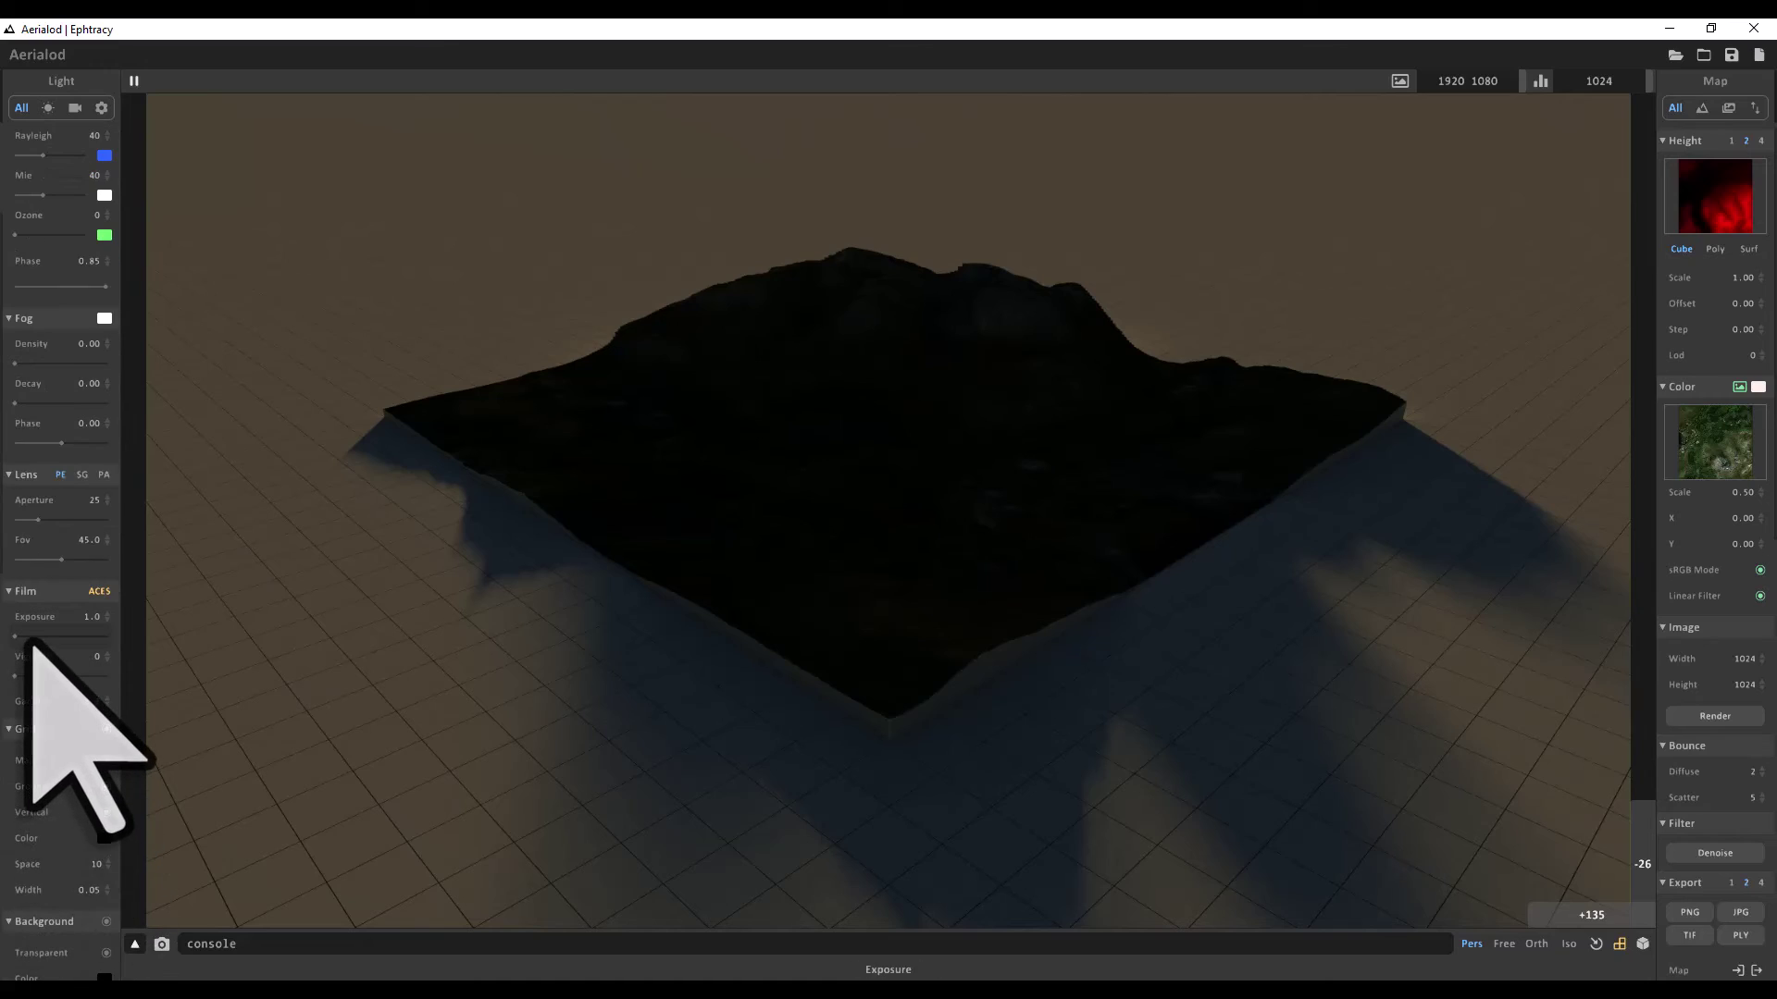
mouse_move(32, 637)
mouse_down()
mouse_move(94, 637)
mouse_move(60, 636)
mouse_up()
- Swing the sun's direction to 182, keeping its elevation at 5
scroll(69, 583, up, 3)
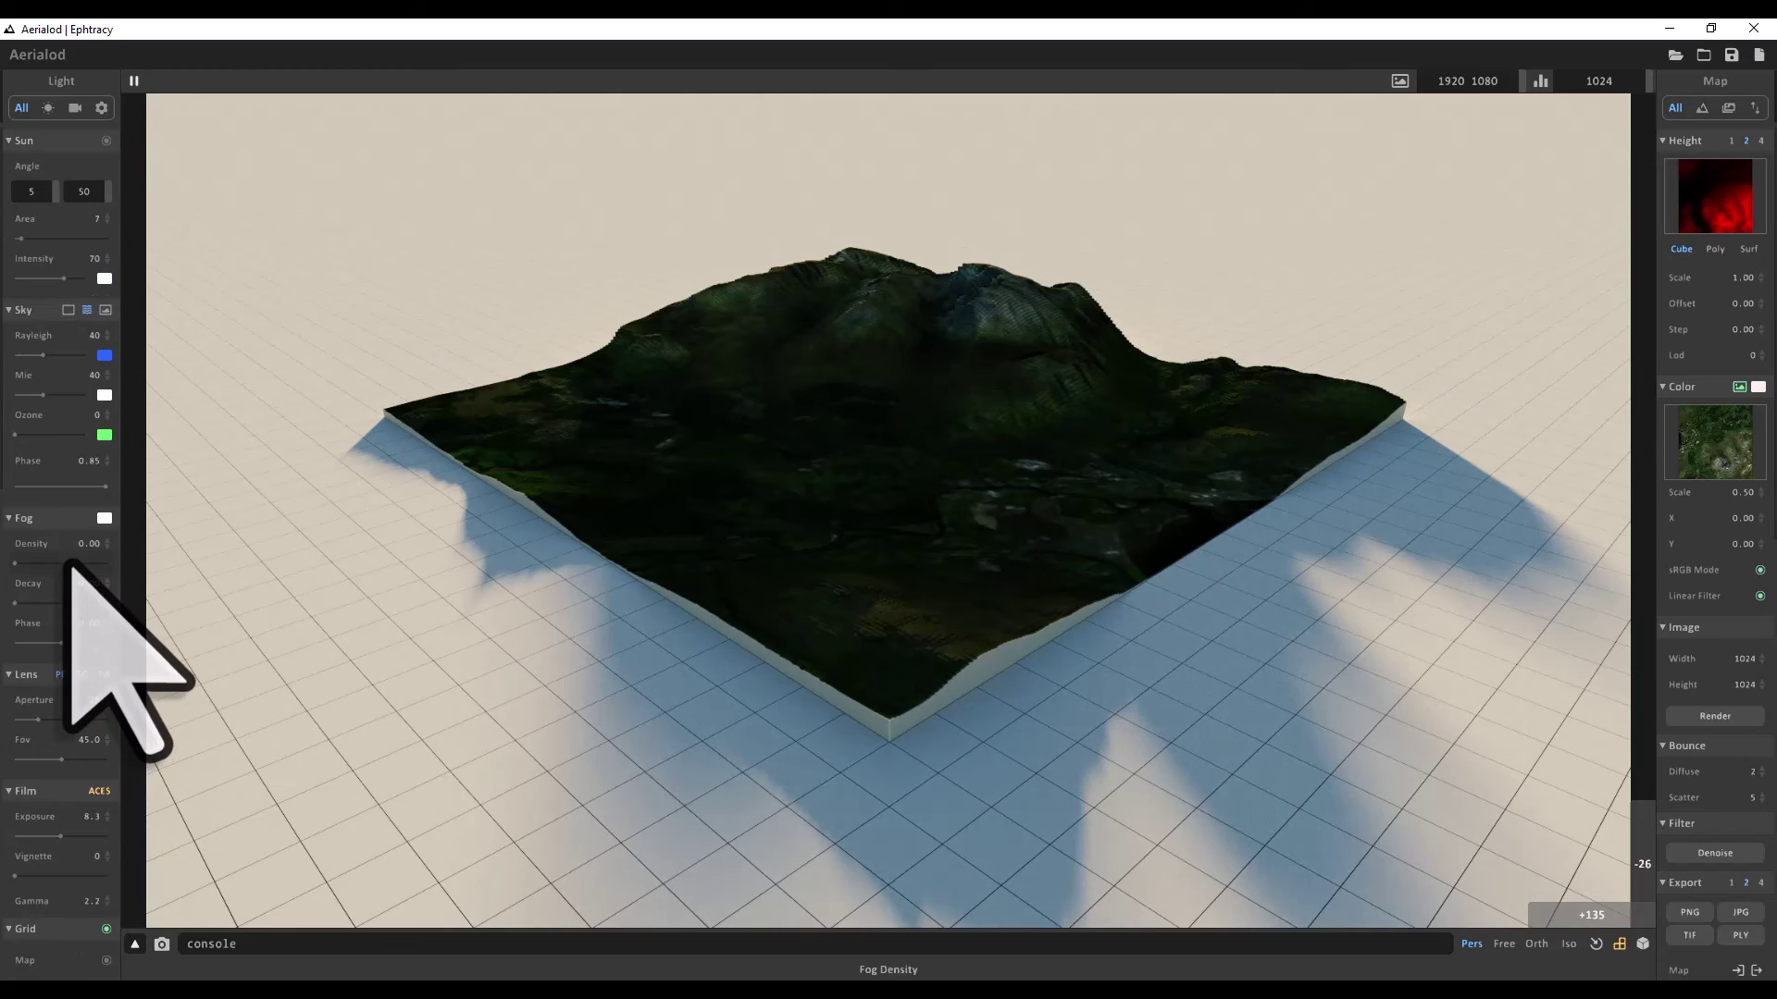
click(88, 192)
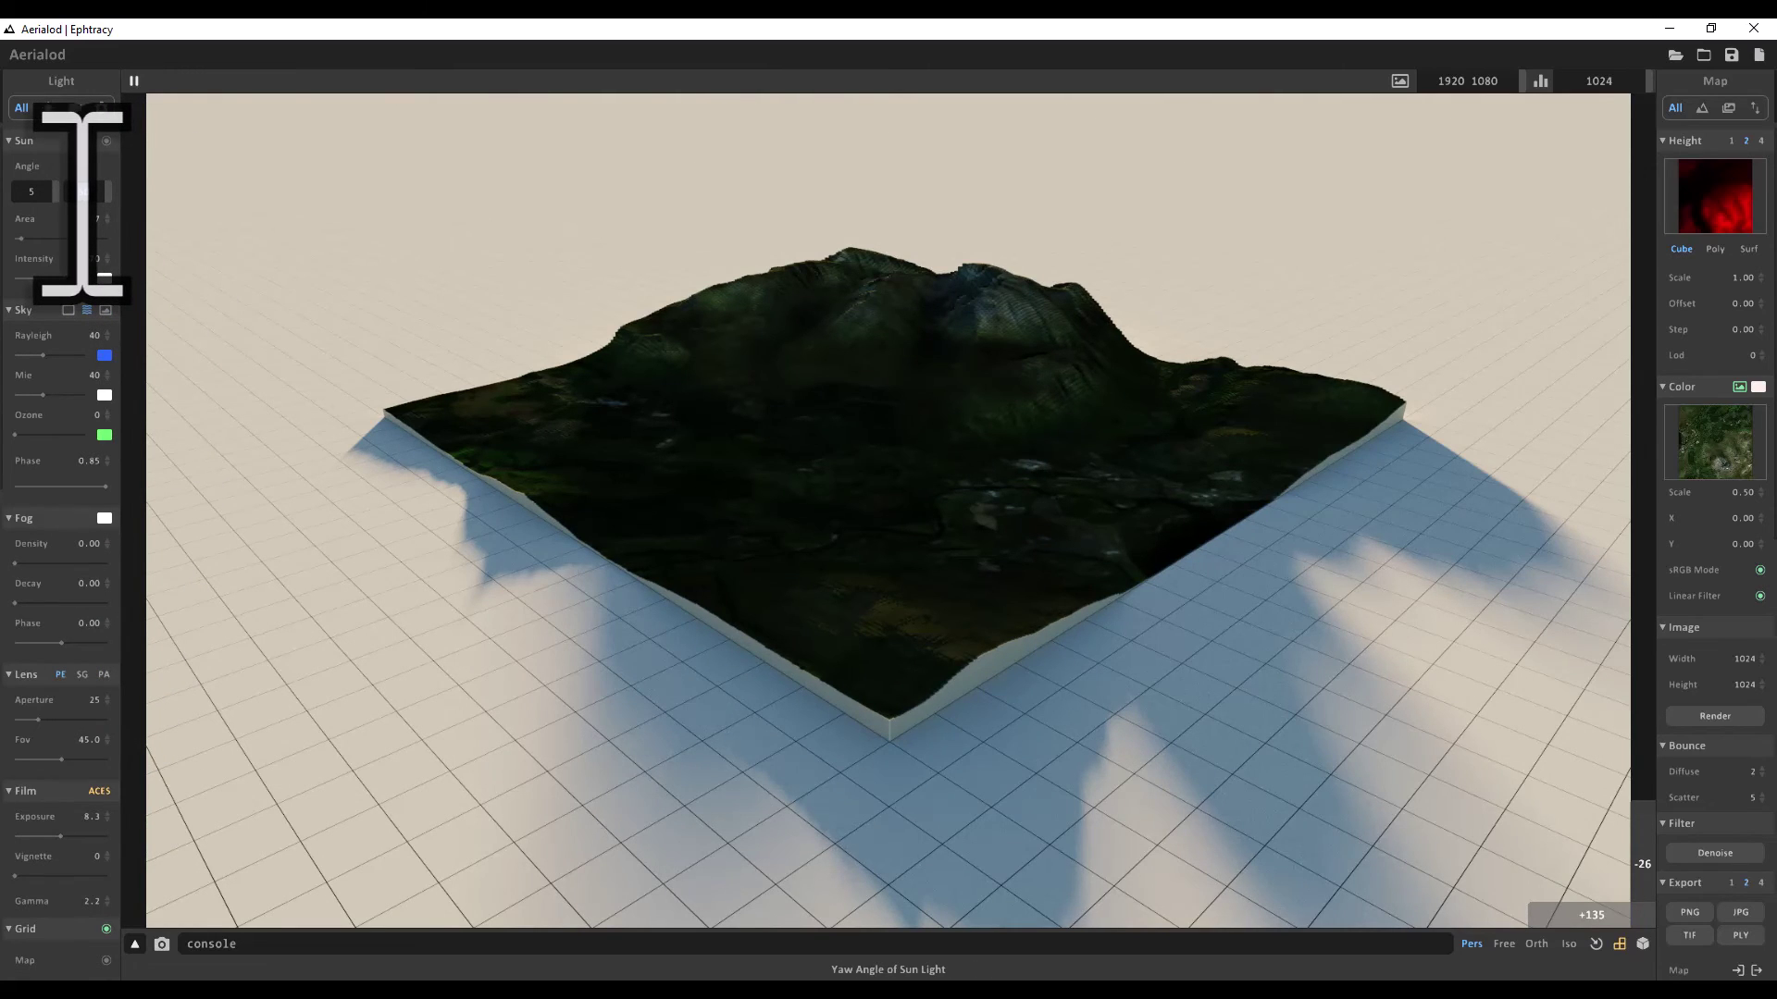
key(Return)
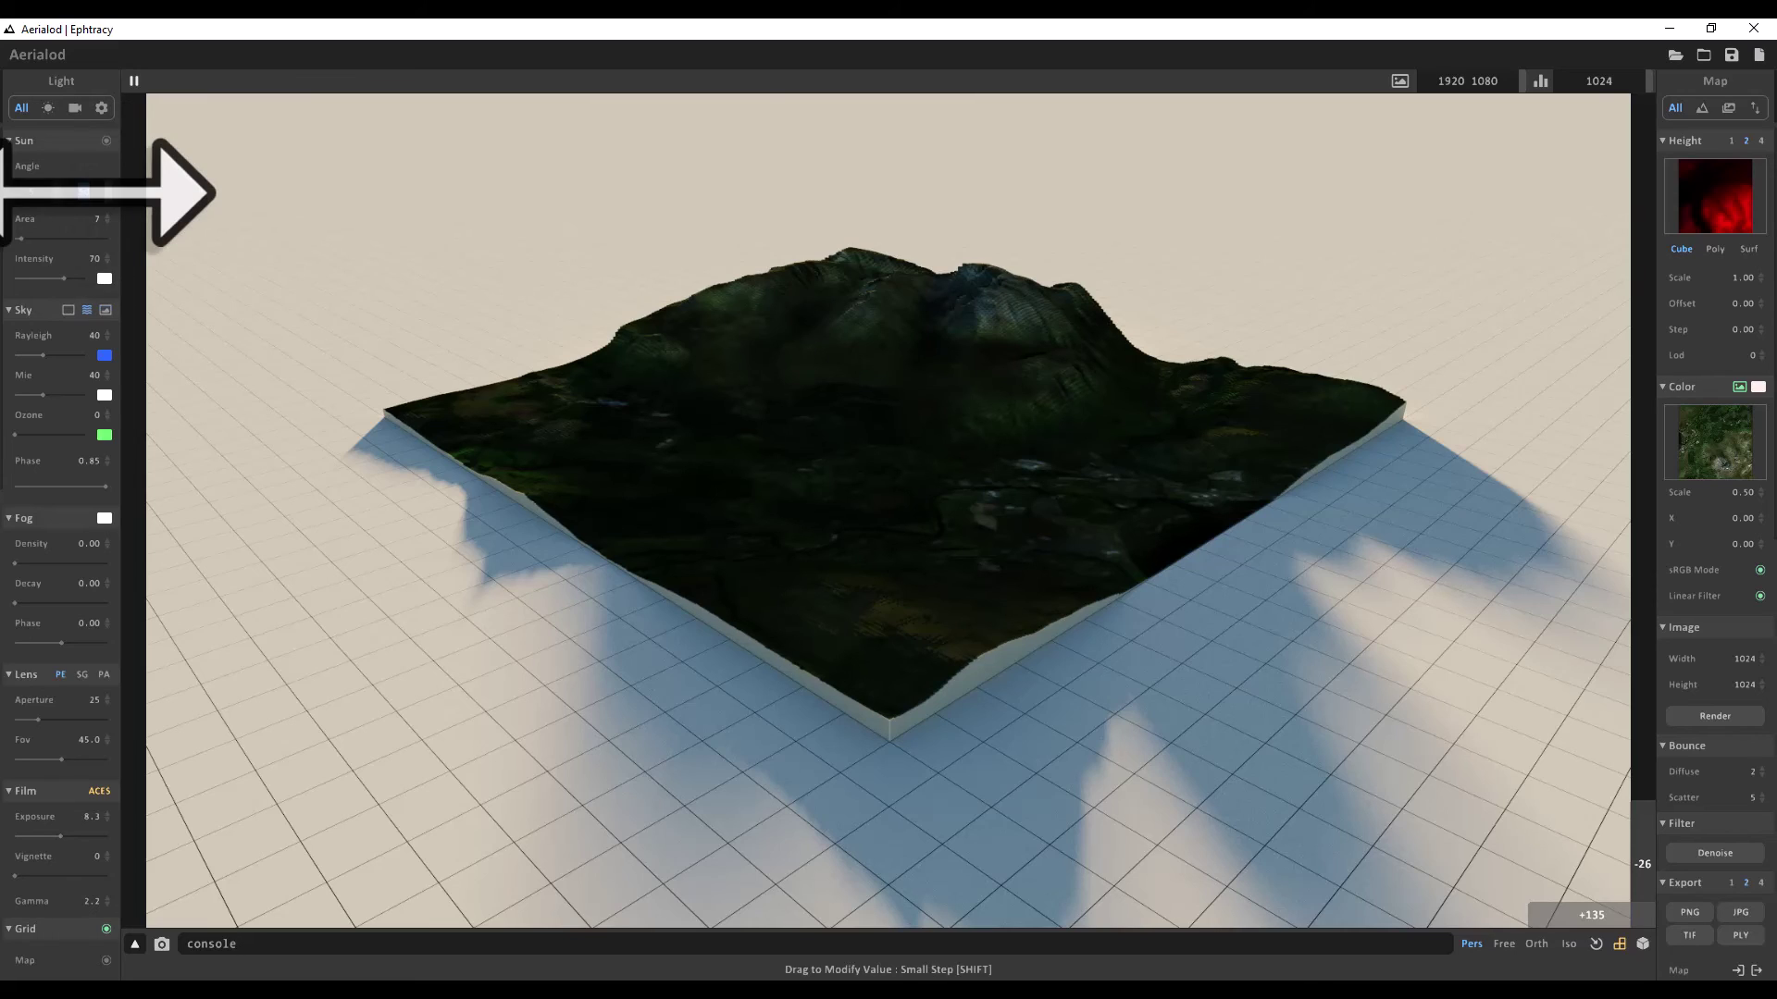
drag(125, 193, 348, 206)
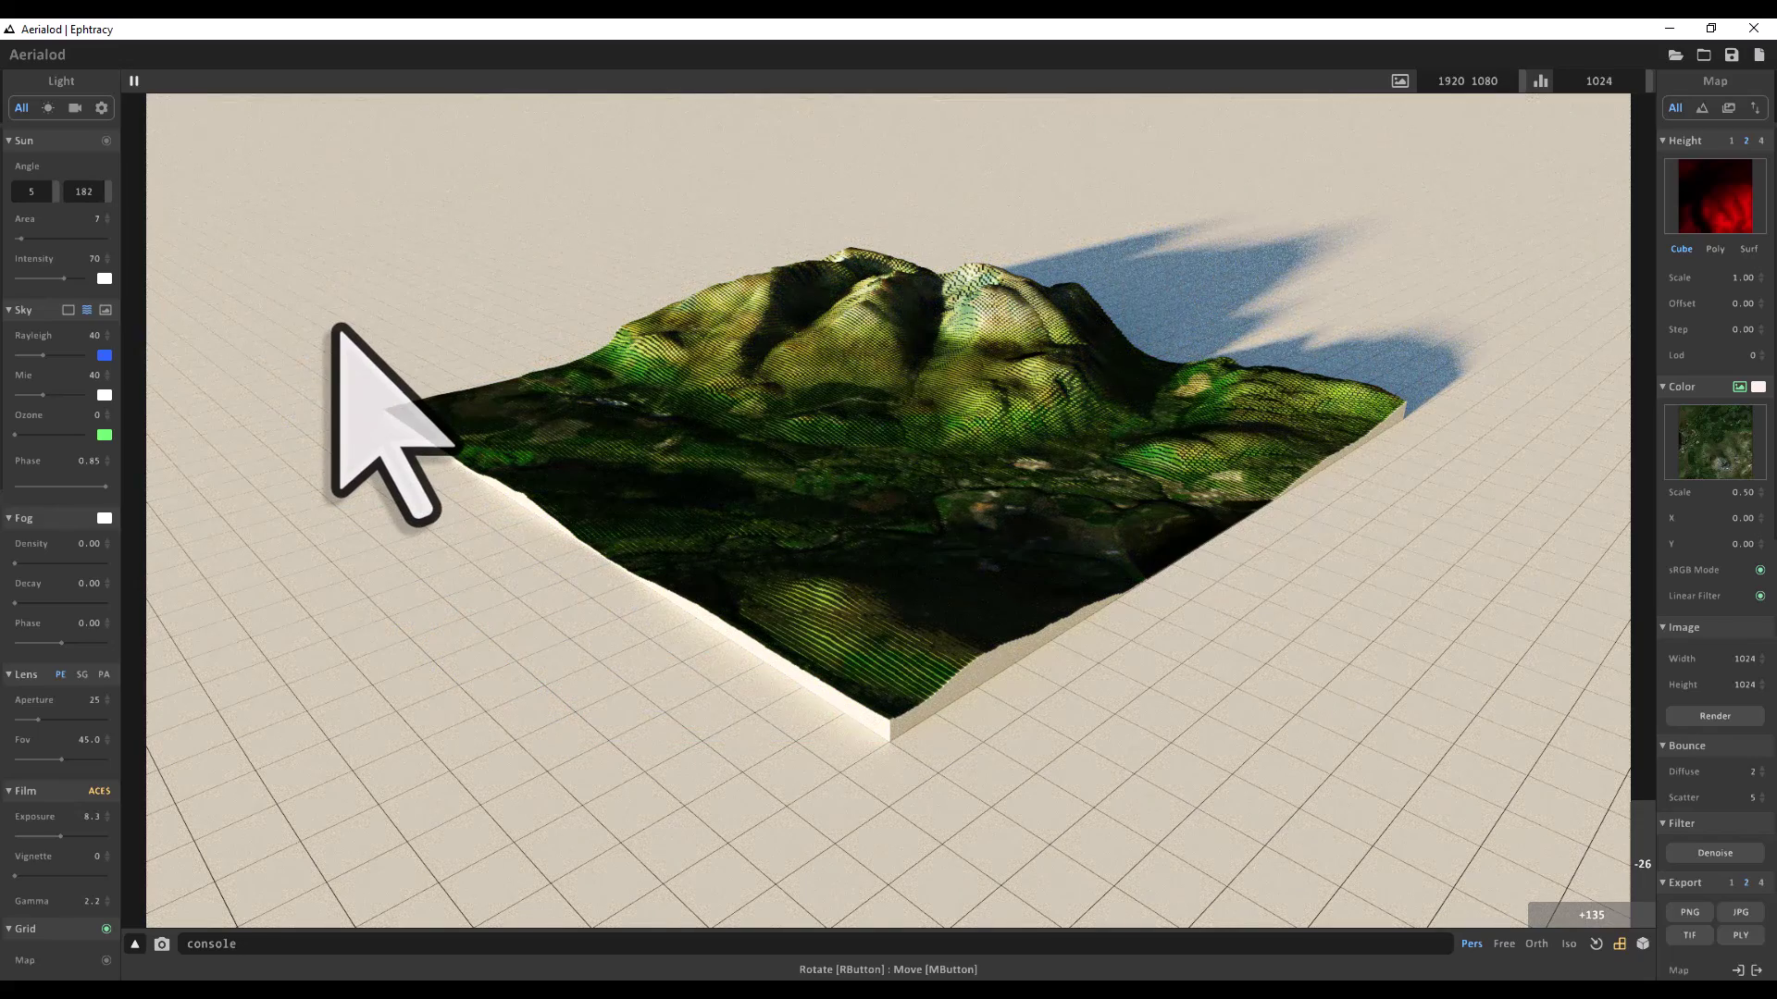